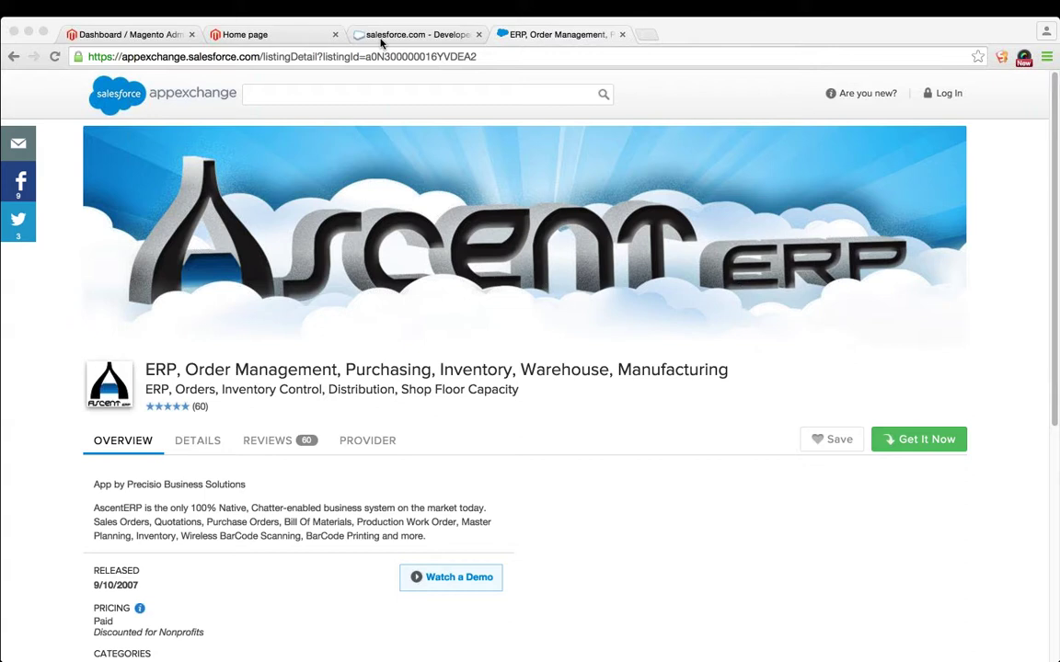
# Switch to the Salesforce org and open the SF Connector record in Magento Settings.
pyautogui.click(381, 37)
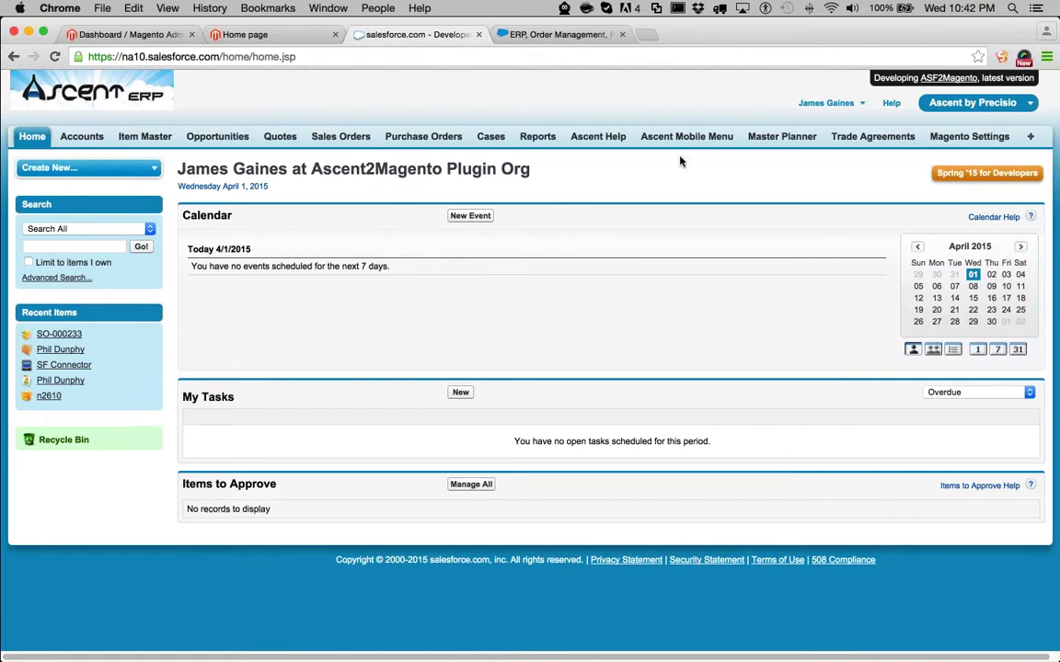
pyautogui.click(956, 144)
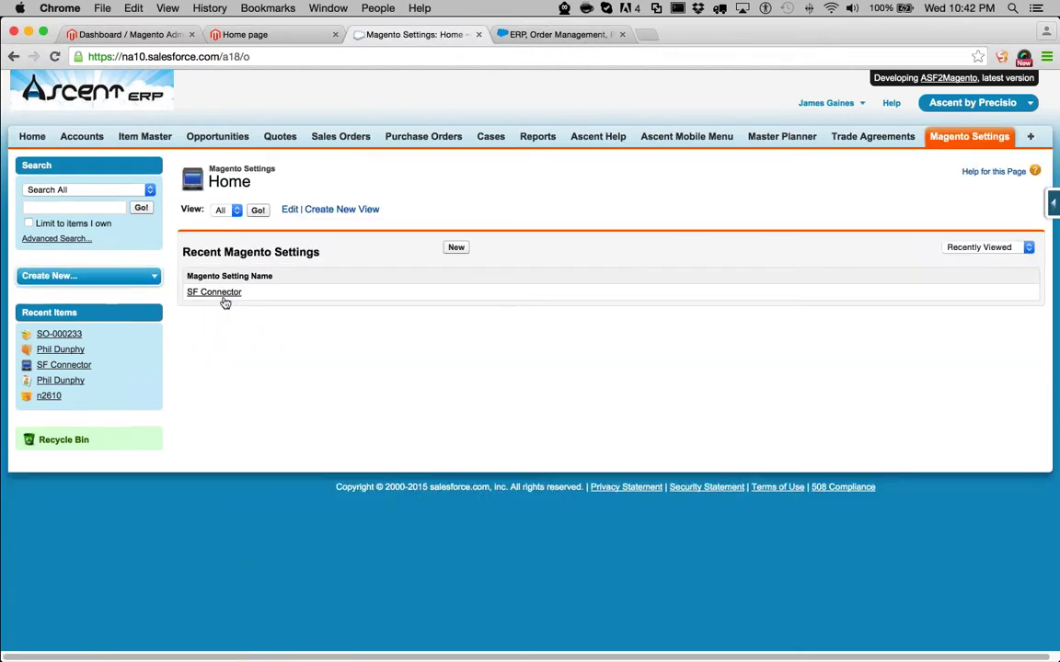
pyautogui.click(221, 293)
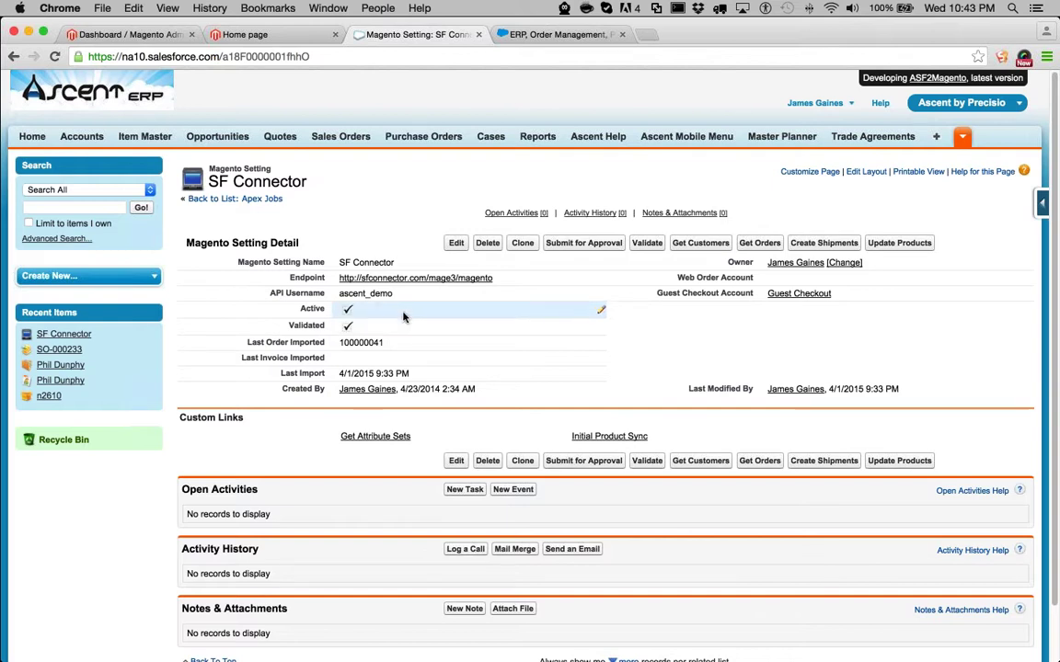
# Open item n2610 from the Item Master and replace the ending of its long item description with EFGGGGG.
pyautogui.click(144, 136)
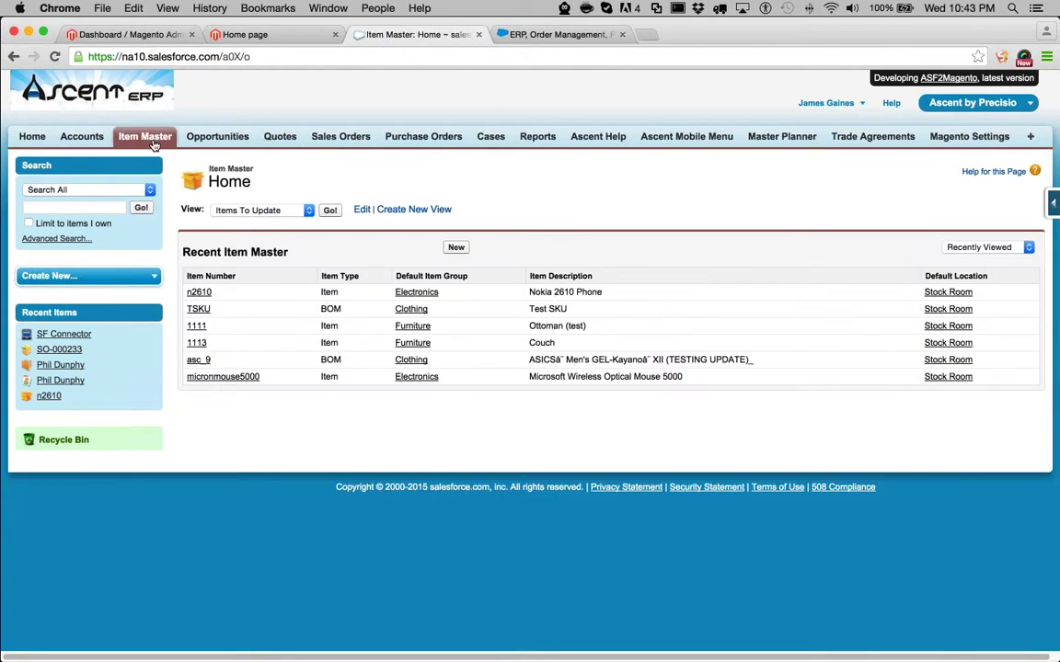
pyautogui.click(200, 292)
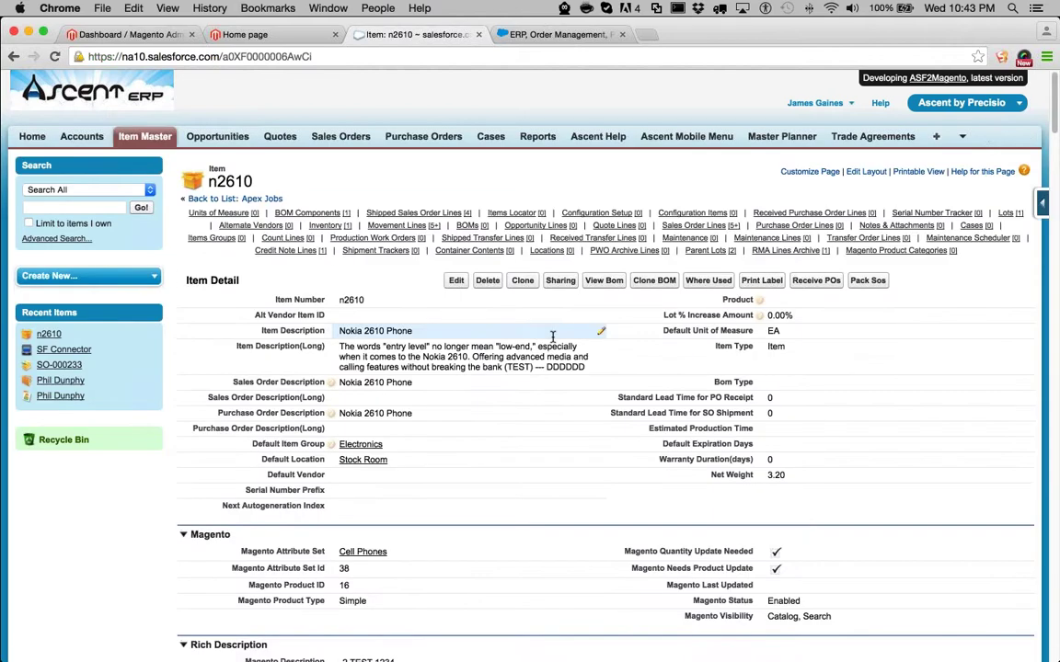
pyautogui.doubleClick(559, 367)
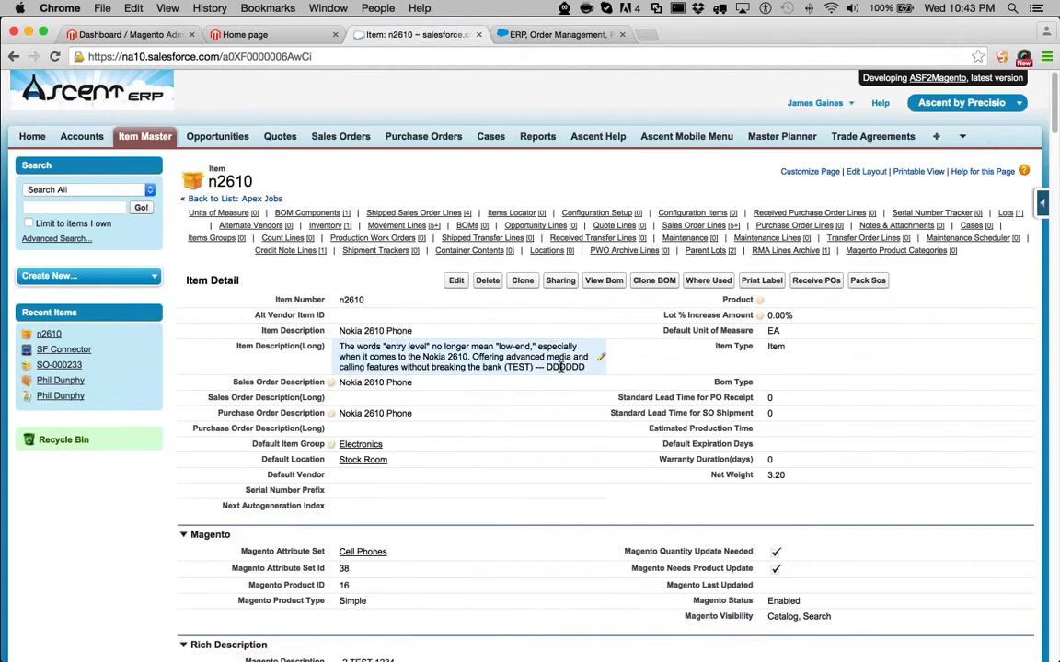
pyautogui.doubleClick(562, 368)
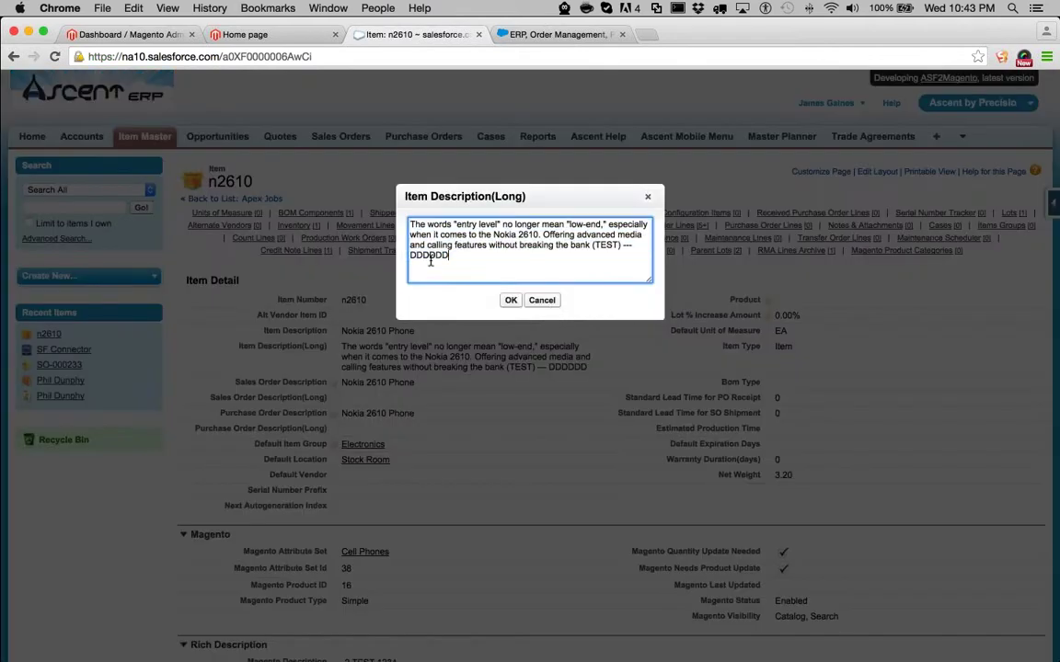
pyautogui.doubleClick(429, 256)
pyautogui.write('EFGGGGG')
pyautogui.click(509, 300)
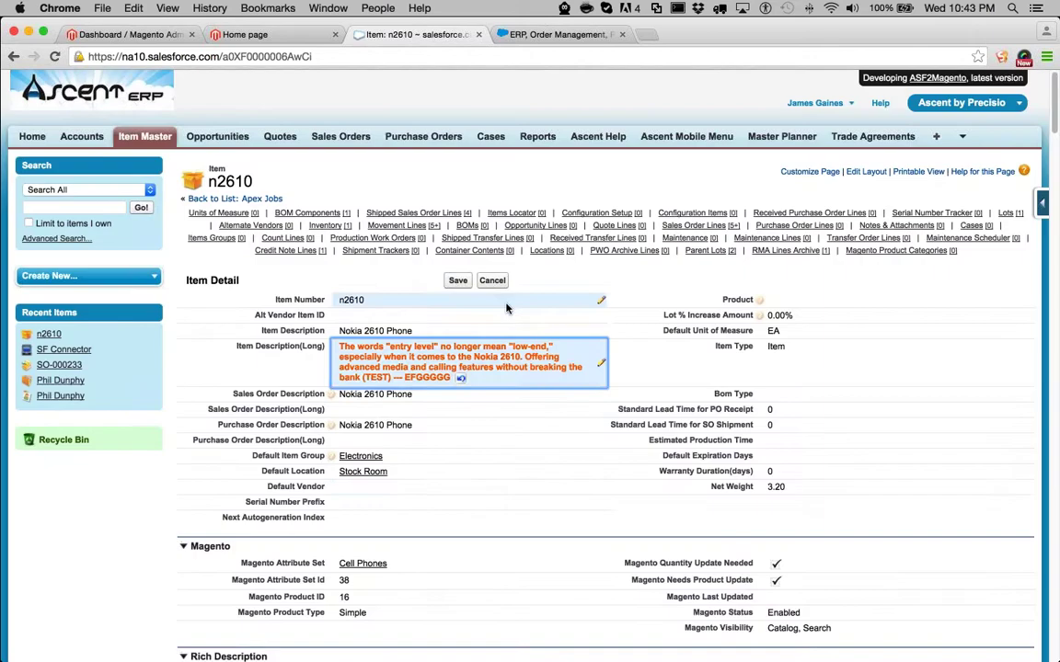
# Append "Hello making a change." to the item's Magento Description and save the record.
pyautogui.scroll(-4, 497, 487)
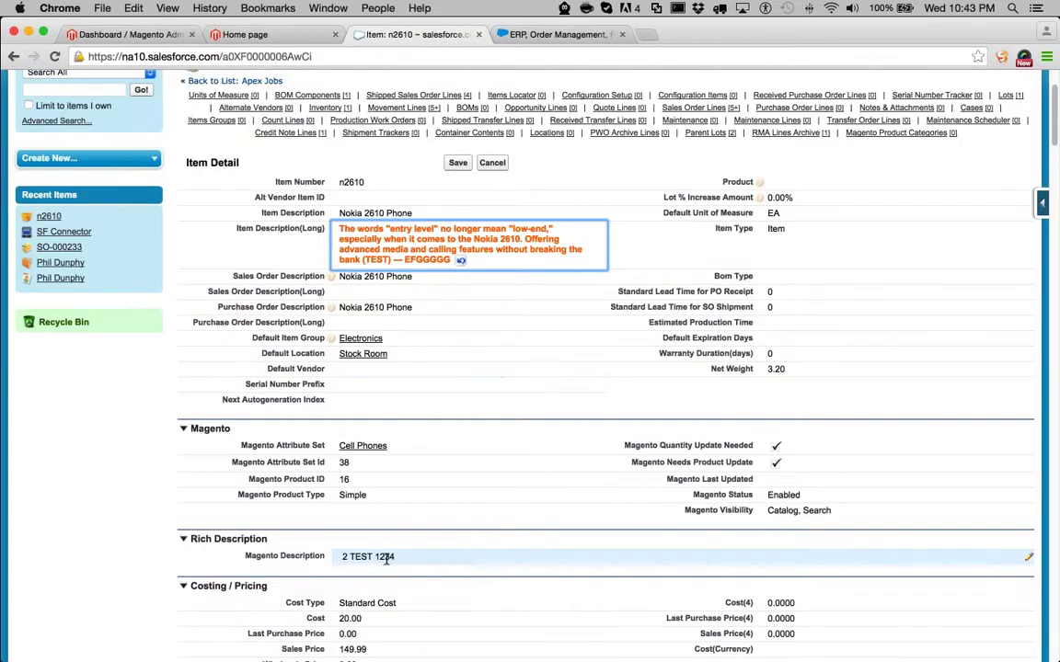
pyautogui.doubleClick(453, 562)
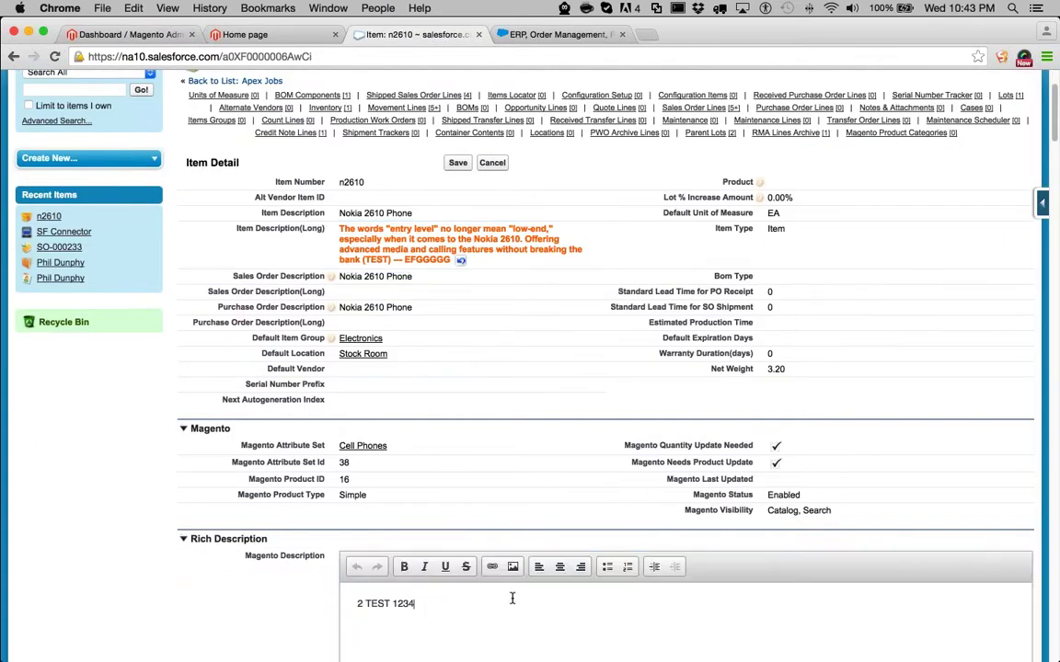
pyautogui.scroll(-6, 513, 498)
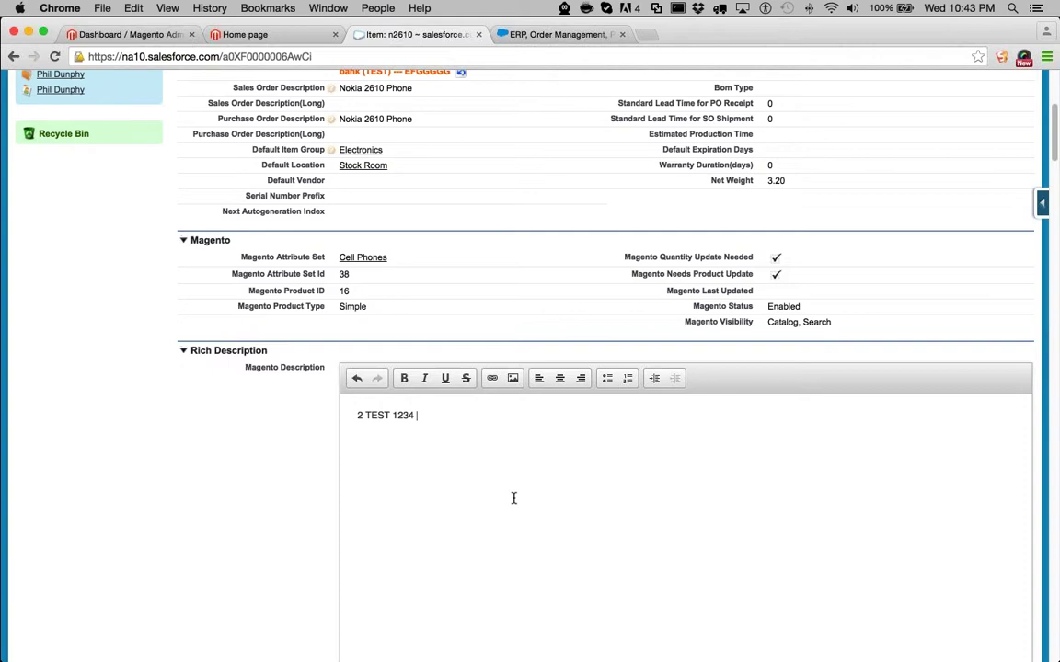
pyautogui.write('Hello making a change.')
pyautogui.scroll(4, 488, 301)
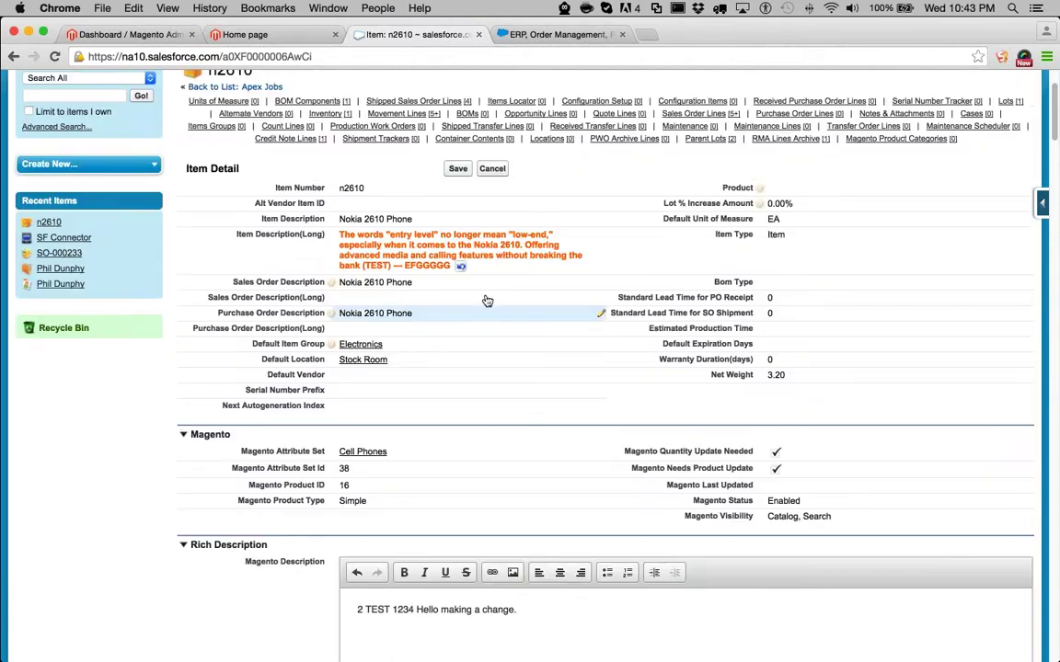
pyautogui.click(457, 168)
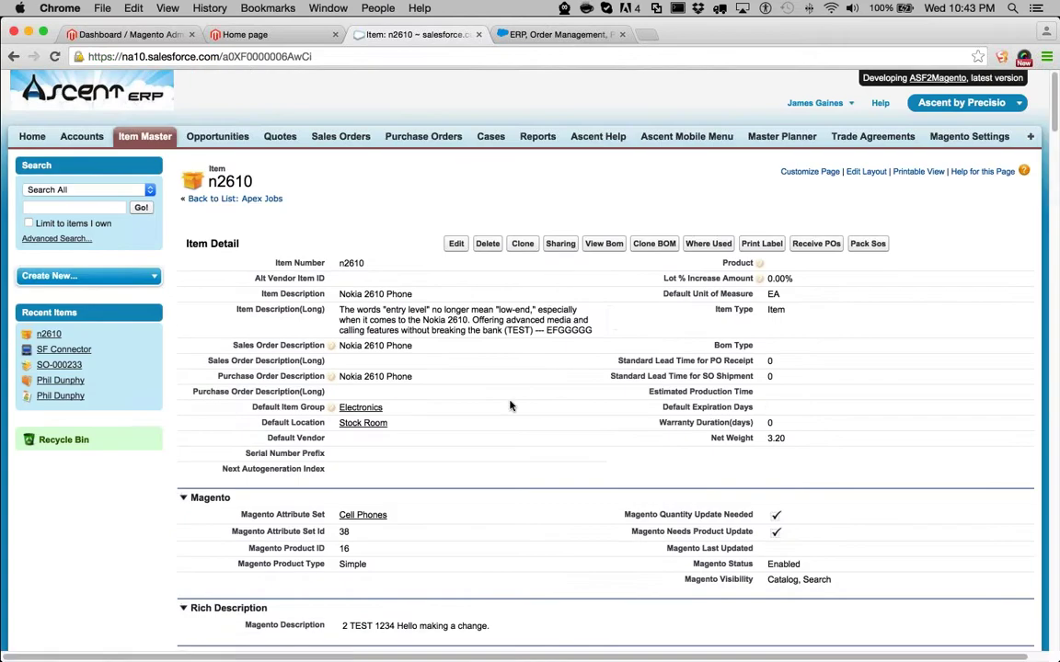
# Check the item's Available to Promise quantity in the Inventory section.
pyautogui.scroll(-8, 511, 404)
pyautogui.scroll(-3, 510, 404)
pyautogui.doubleClick(368, 372)
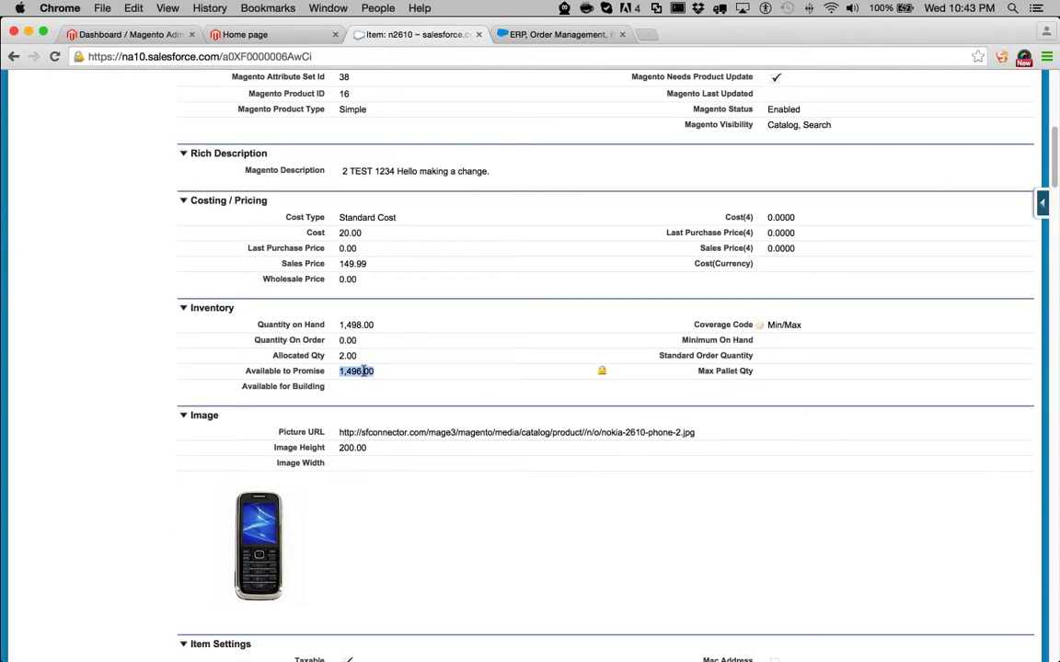
pyautogui.click(343, 372)
pyautogui.moveTo(373, 371); pyautogui.dragTo(347, 370)
pyautogui.doubleClick(357, 371)
# Add 100 EA of the item to inventory, choosing the location from the lookup, and save the adjustment.
pyautogui.scroll(-1, 409, 380)
pyautogui.scroll(-15, 409, 379)
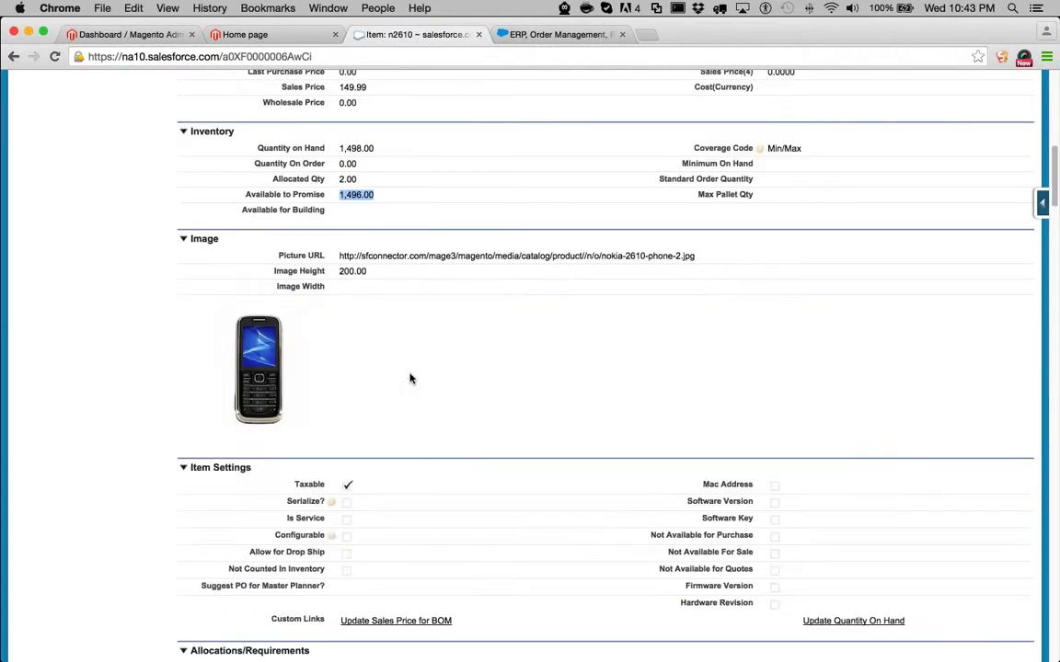
pyautogui.scroll(-5, 409, 380)
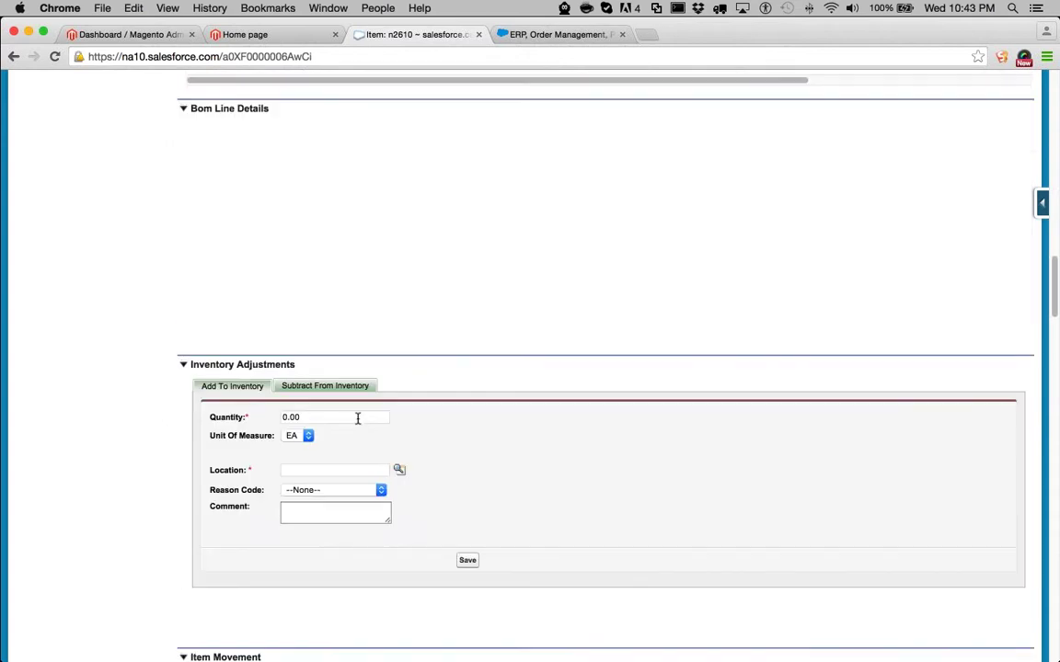
pyautogui.click(357, 418)
pyautogui.write('100')
pyautogui.click(398, 469)
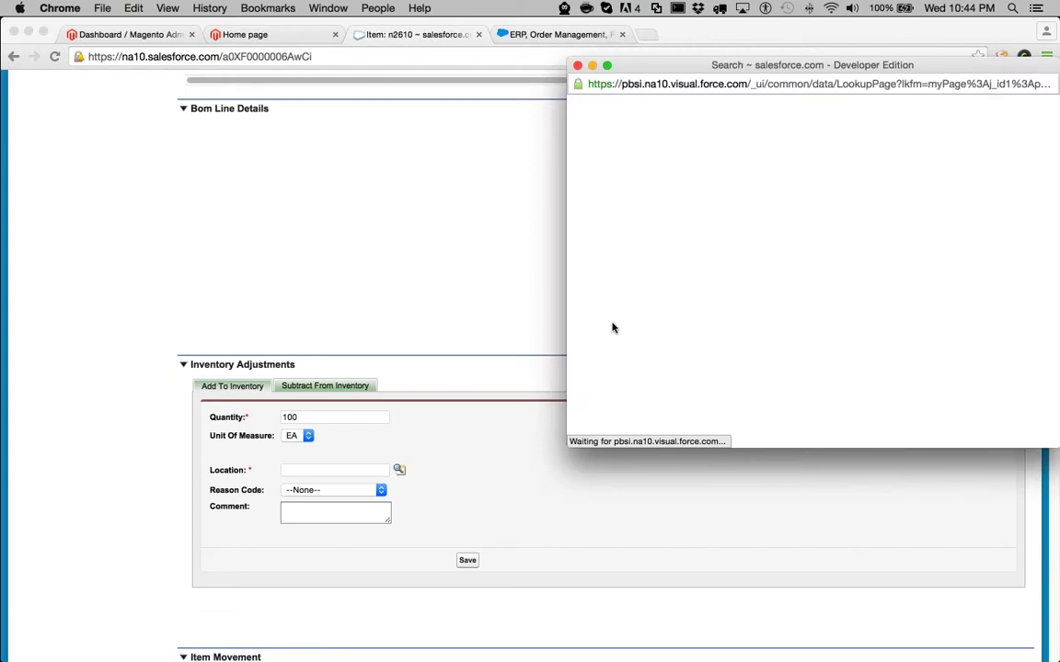
pyautogui.click(599, 266)
pyautogui.click(471, 560)
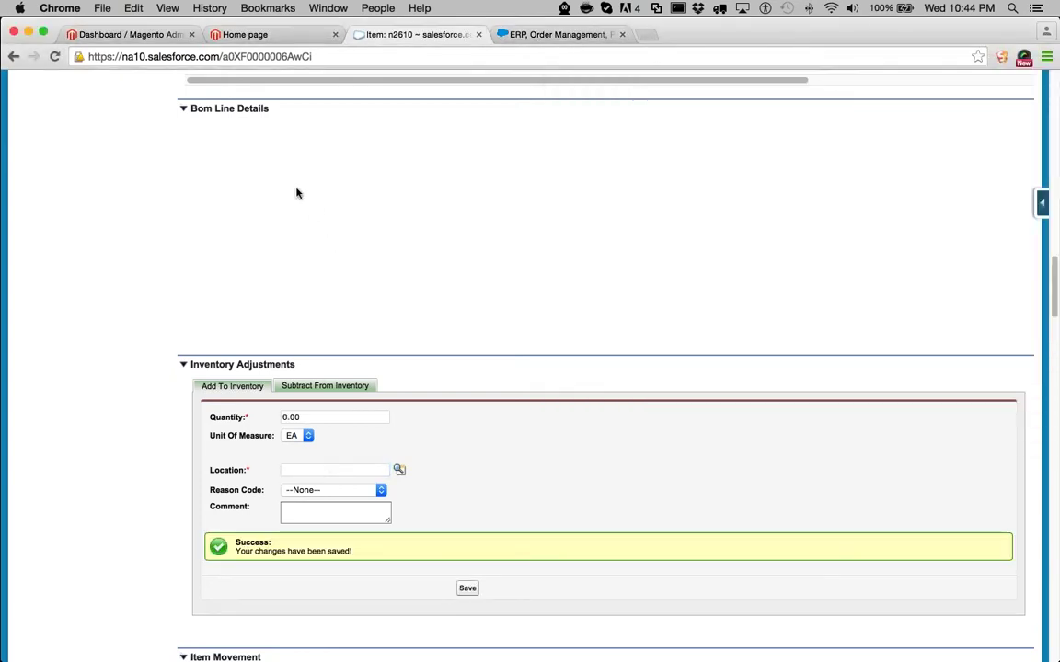
# Reload the item record and check its inventory quantities after the adjustment.
pyautogui.click(54, 56)
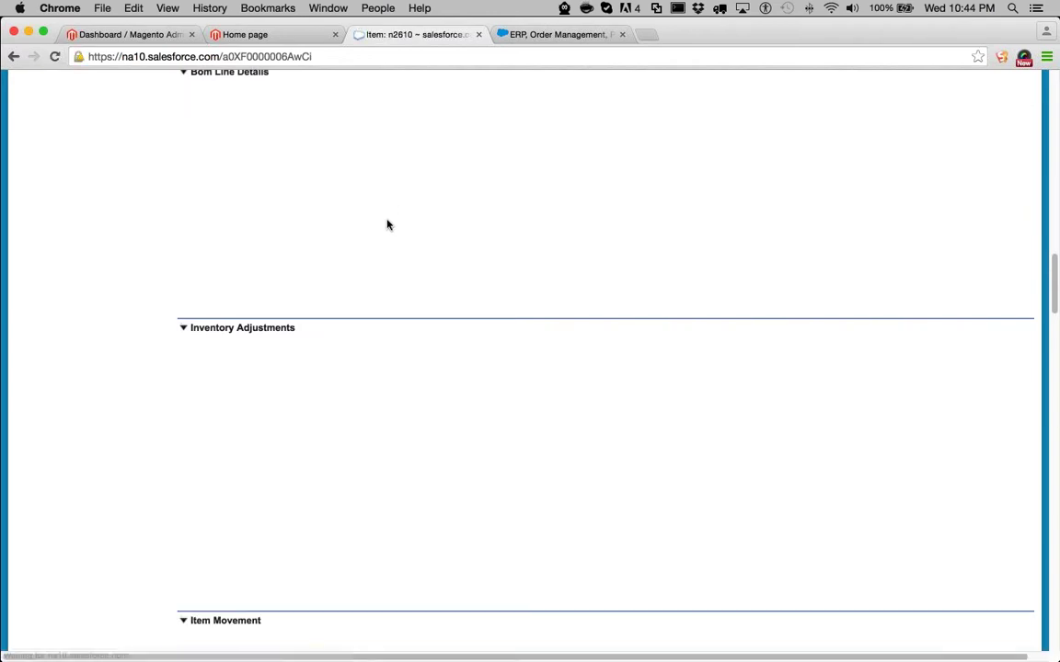
pyautogui.scroll(10, 386, 226)
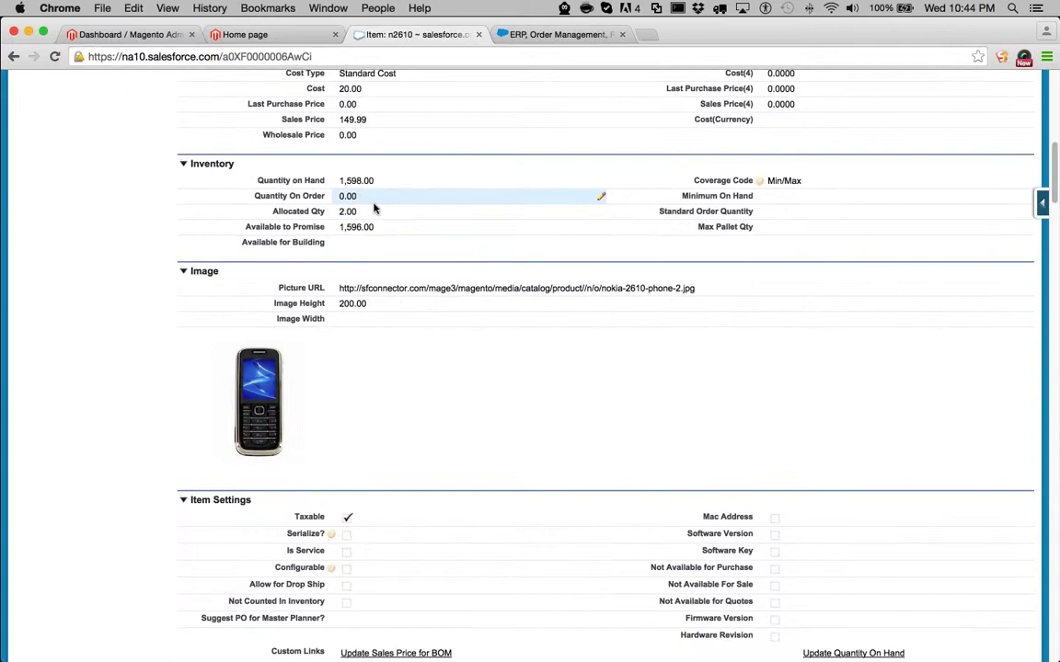
pyautogui.scroll(10, 373, 209)
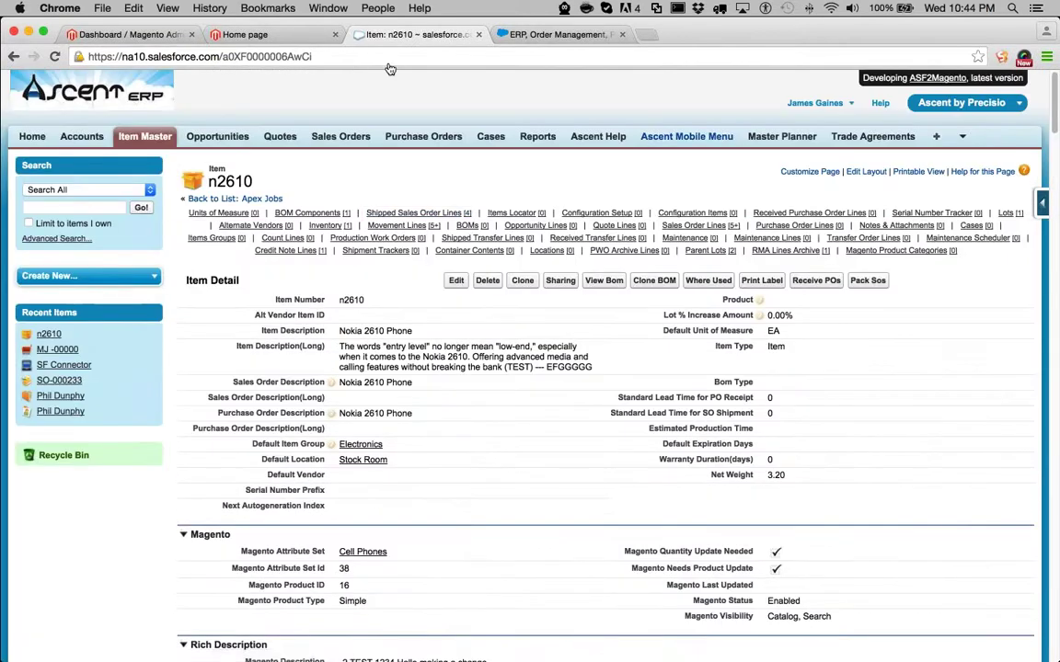
# Open the SF Connector Magento setting and run Update Products to push the Ascent items to Magento.
pyautogui.click(961, 137)
pyautogui.click(941, 164)
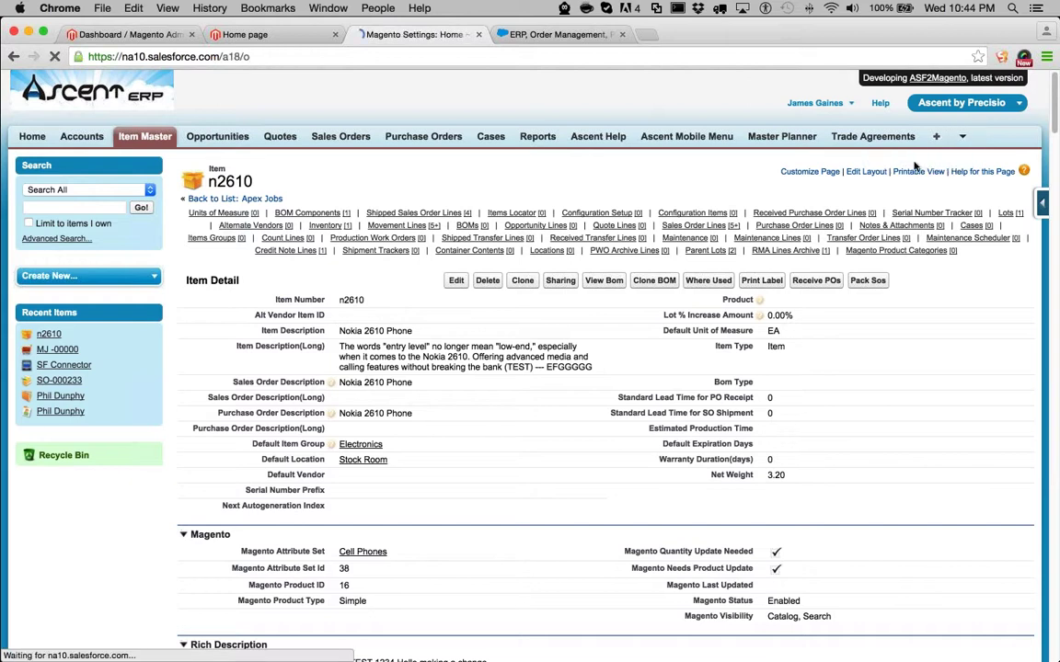
pyautogui.click(221, 293)
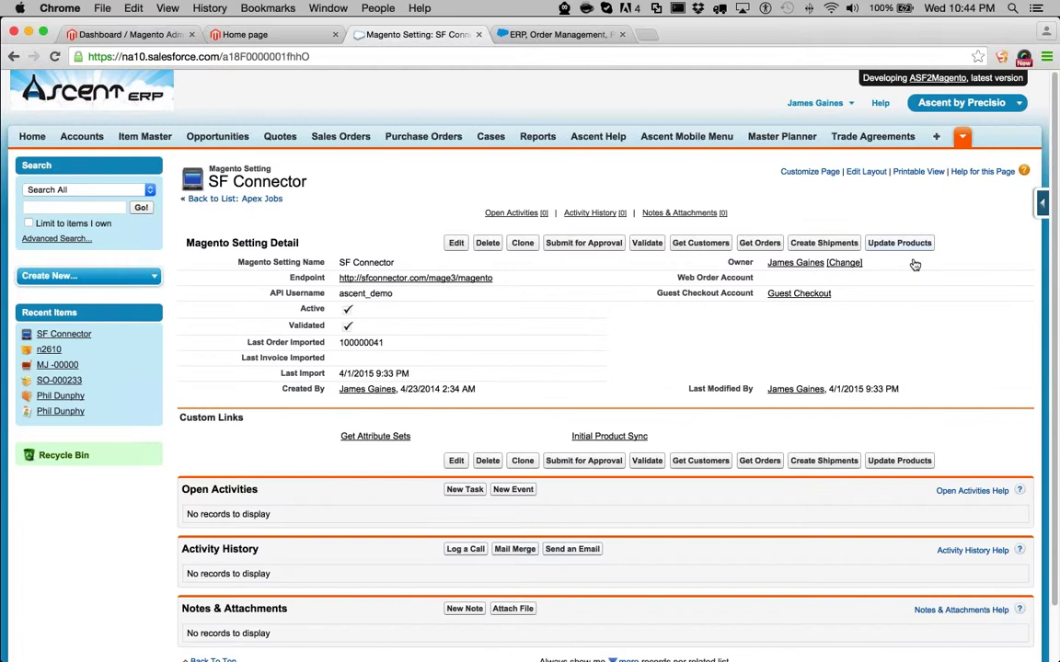
pyautogui.click(922, 244)
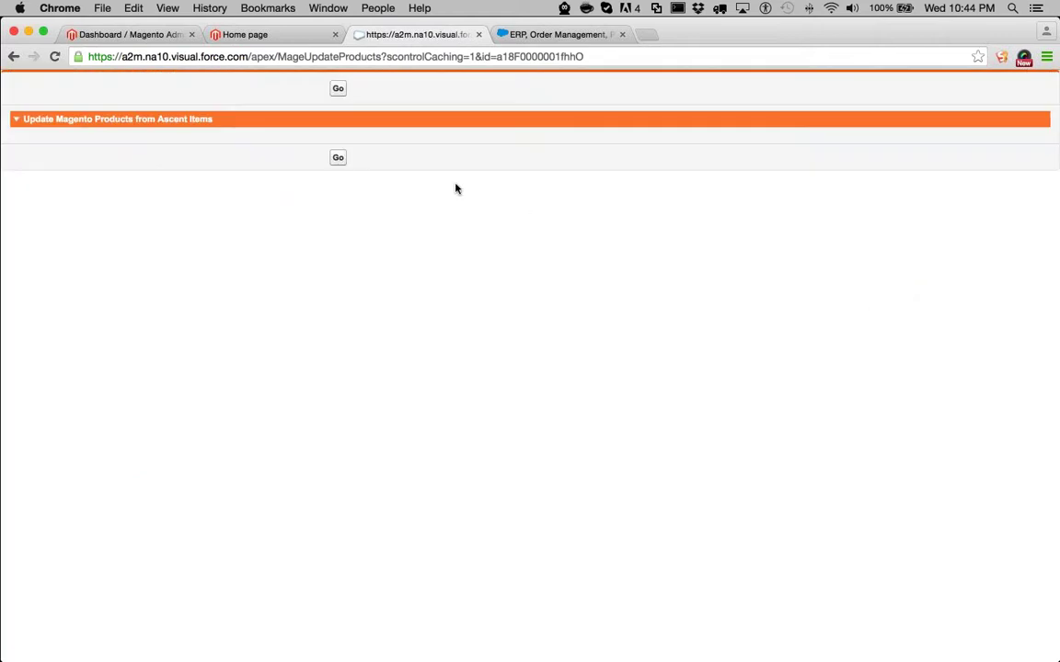
pyautogui.click(338, 159)
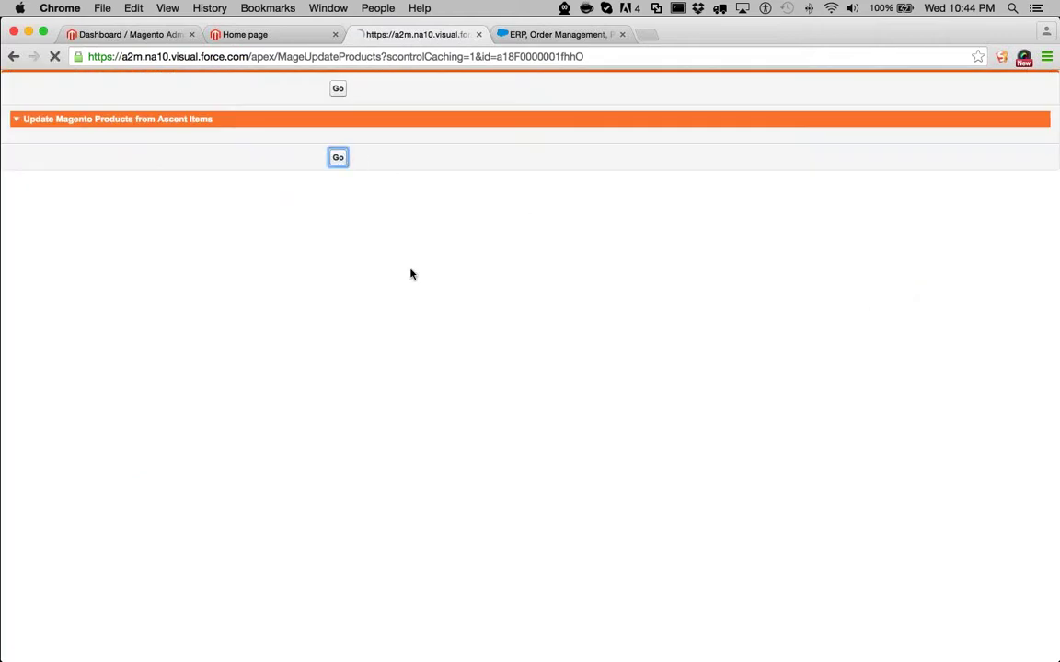
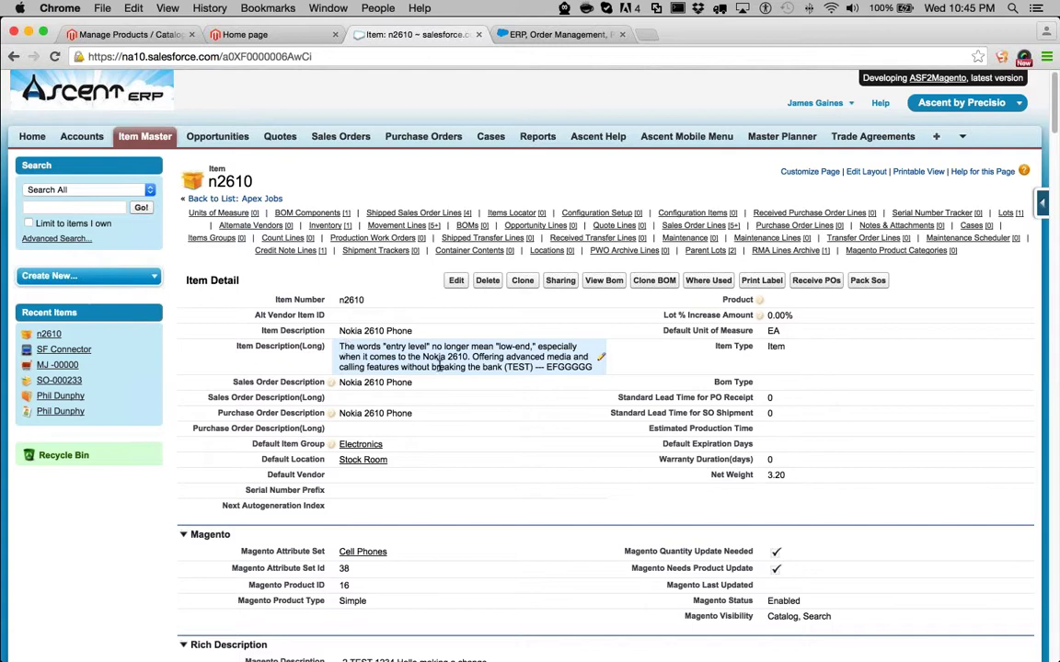
# Review the long description, Magento description and item description on the n2610 item record.
pyautogui.moveTo(339, 347); pyautogui.dragTo(587, 369)
pyautogui.scroll(-5, 525, 428)
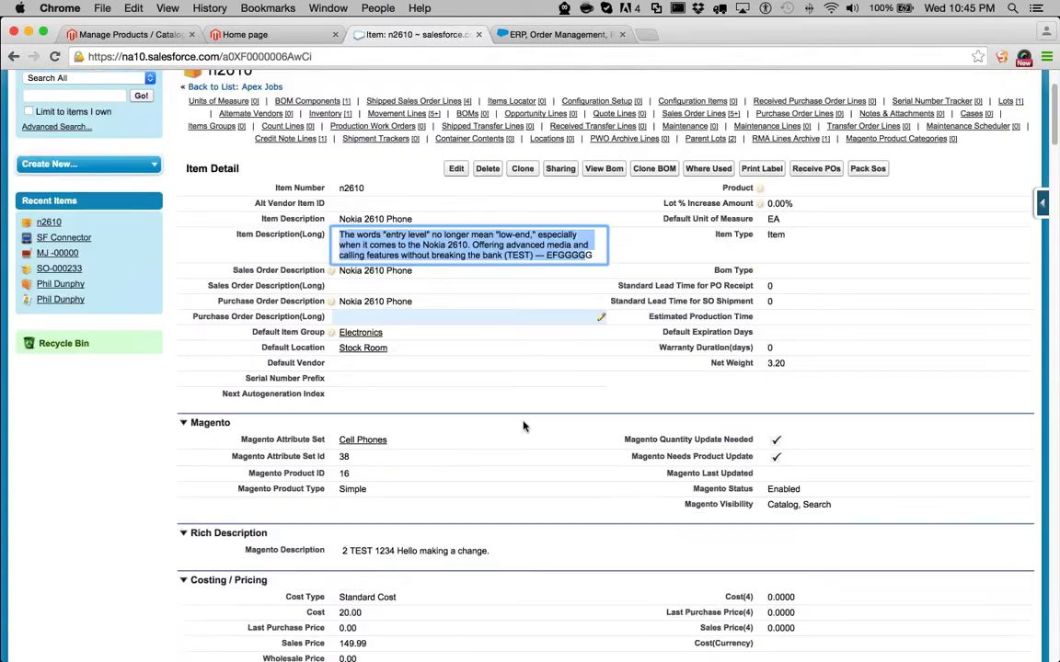
pyautogui.scroll(1, 503, 400)
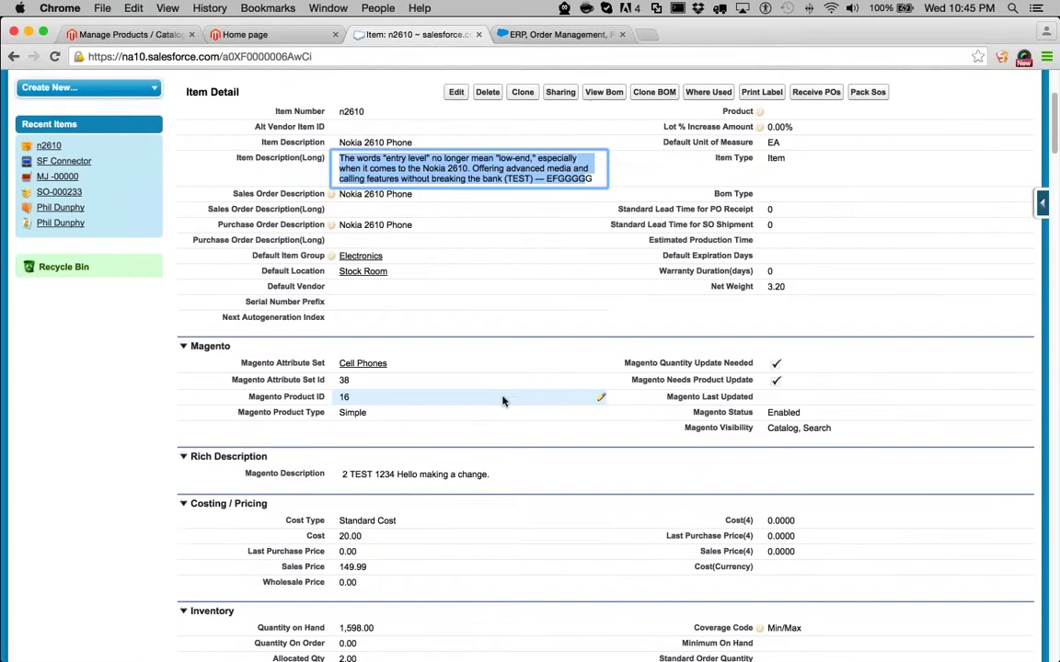
pyautogui.doubleClick(368, 145)
pyautogui.moveTo(340, 145); pyautogui.dragTo(416, 148)
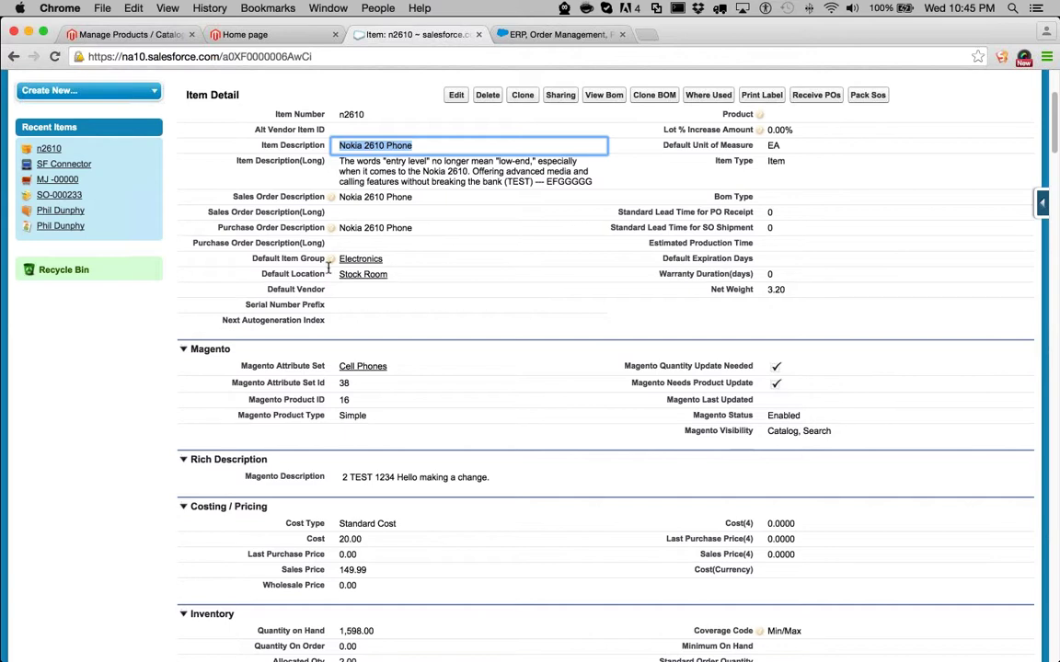
# Refresh the Magento product list and open the Nokia 2610 Phone to compare its name and SKU with the Salesforce item.
pyautogui.click(128, 34)
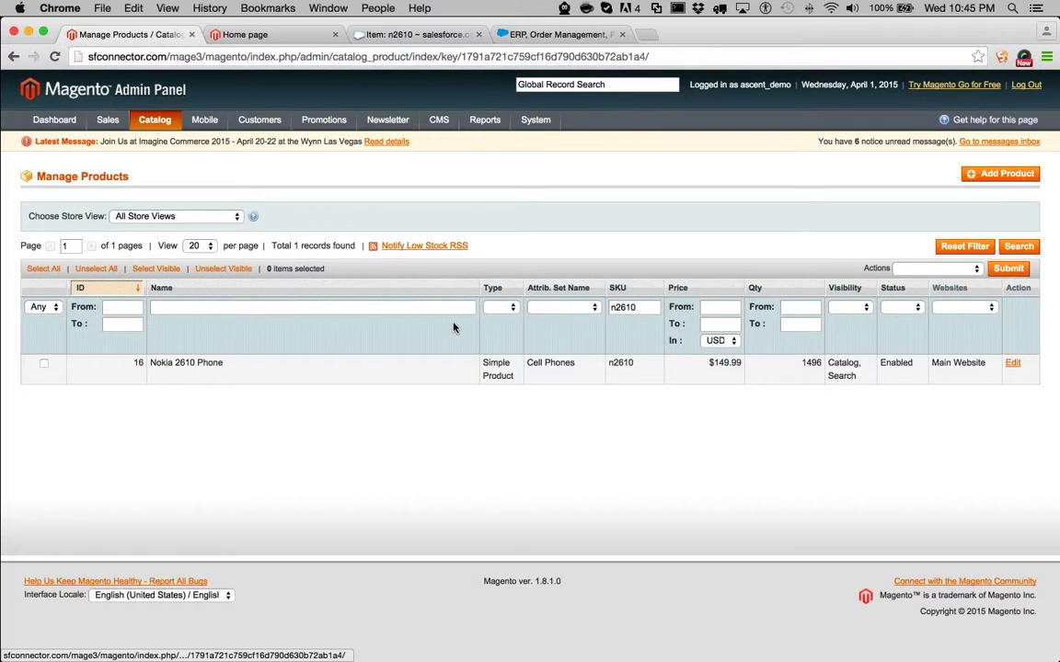
pyautogui.click(54, 56)
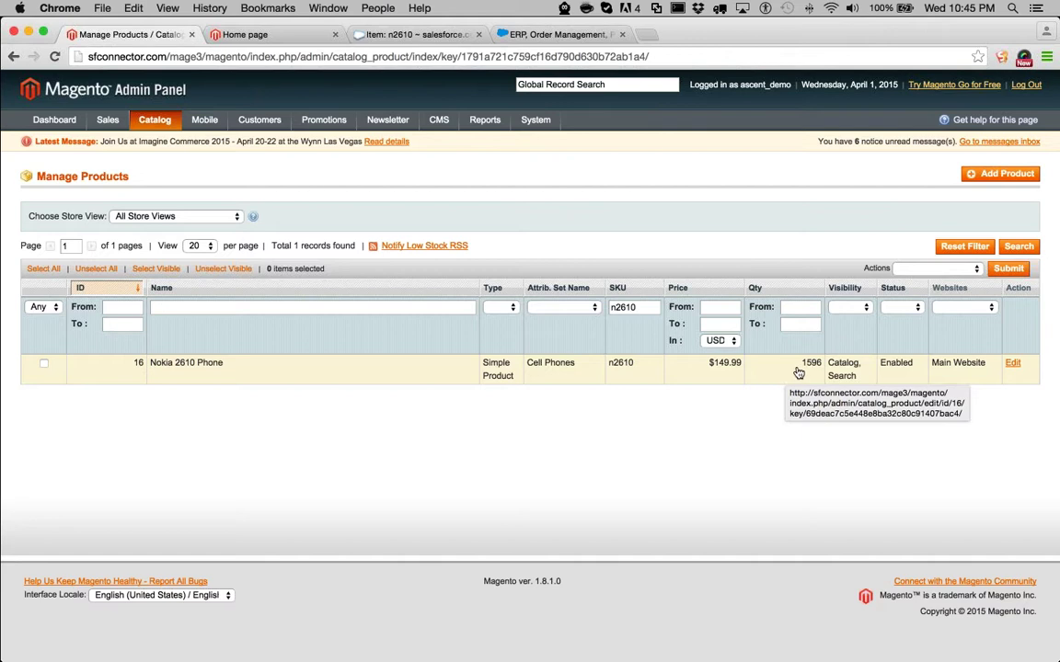
pyautogui.click(790, 373)
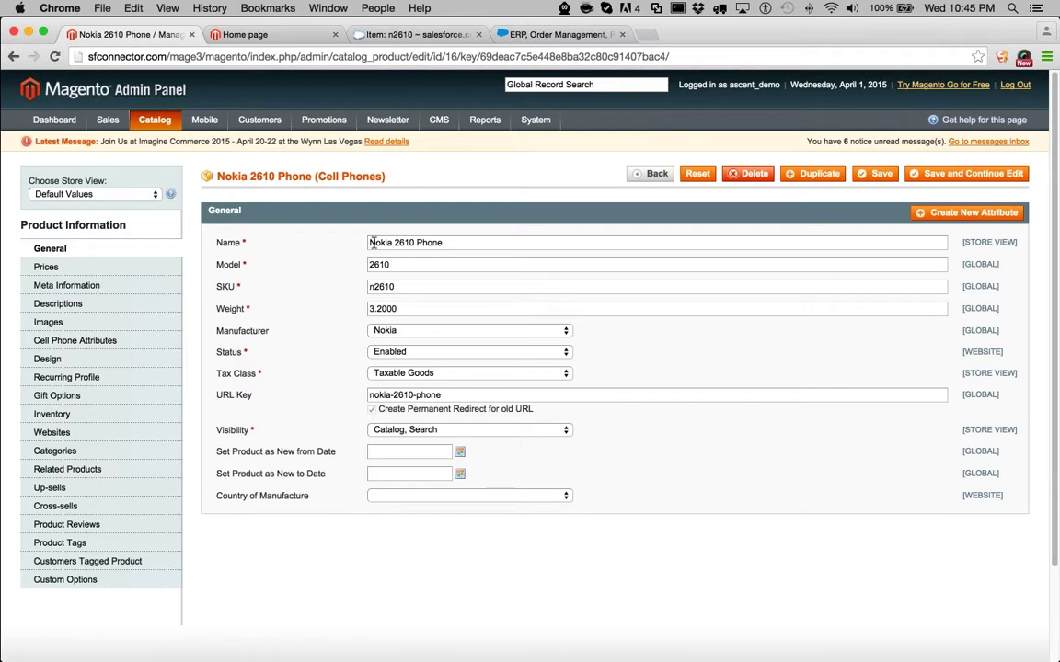
pyautogui.moveTo(370, 242); pyautogui.dragTo(456, 242)
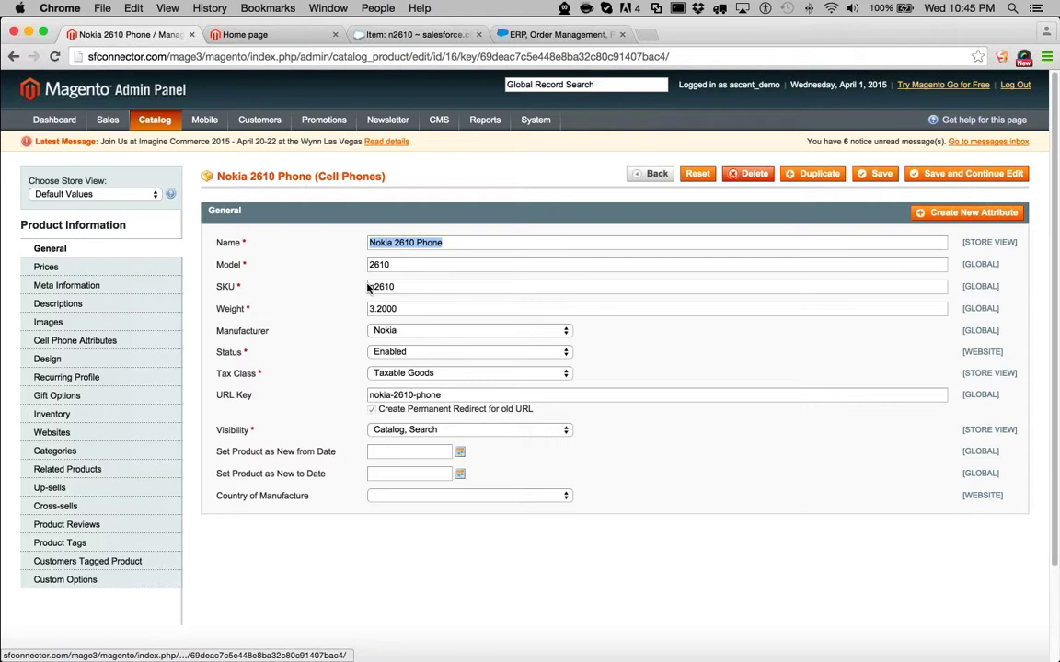
pyautogui.moveTo(370, 286); pyautogui.dragTo(397, 286)
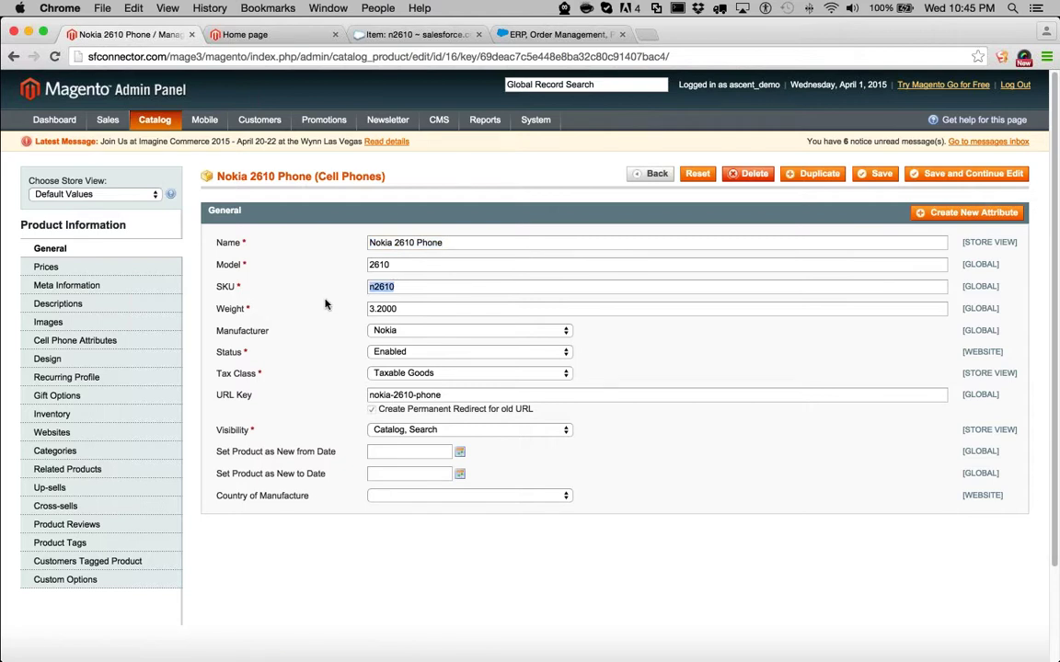
pyautogui.click(380, 42)
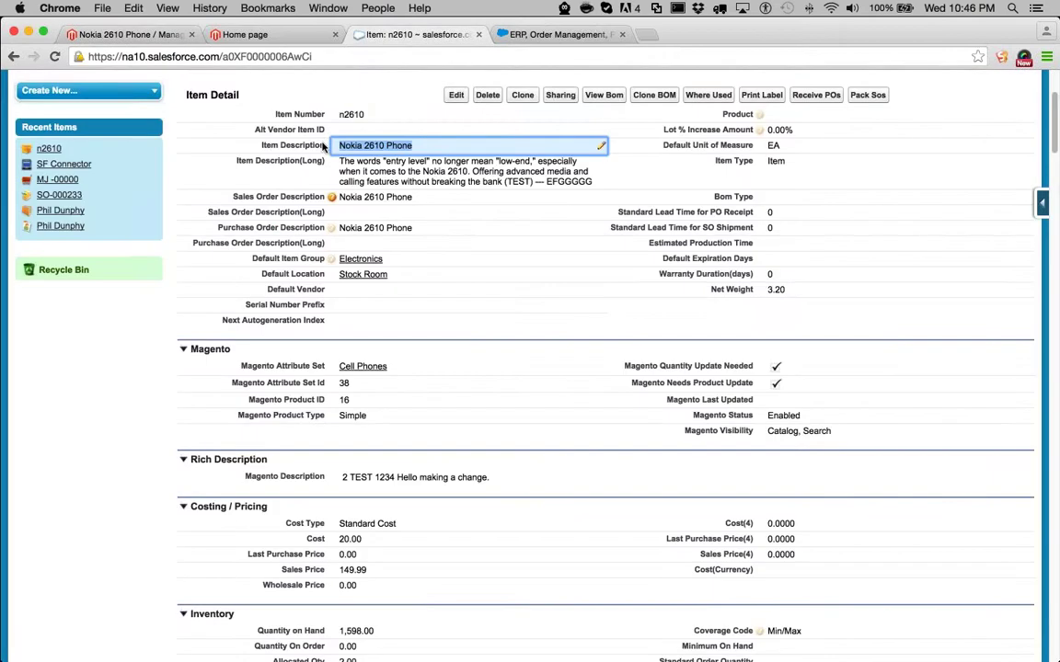
# Compare the Nokia 2610 Phone's short description and description in the Magento admin with the Salesforce item, and return to its general information.
pyautogui.click(139, 35)
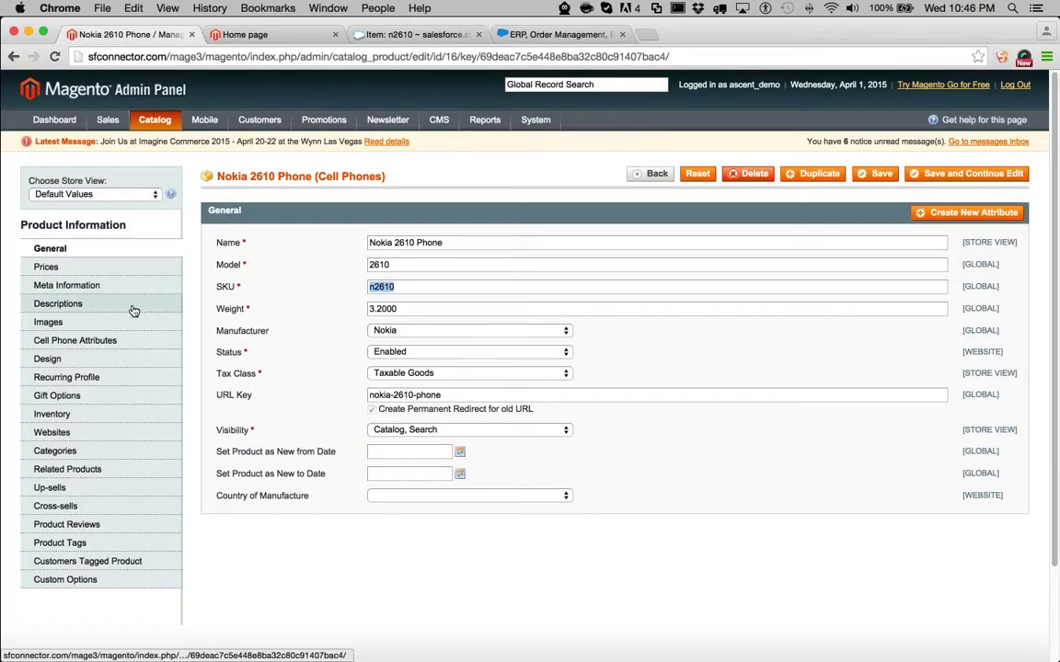
pyautogui.click(131, 305)
pyautogui.doubleClick(537, 252)
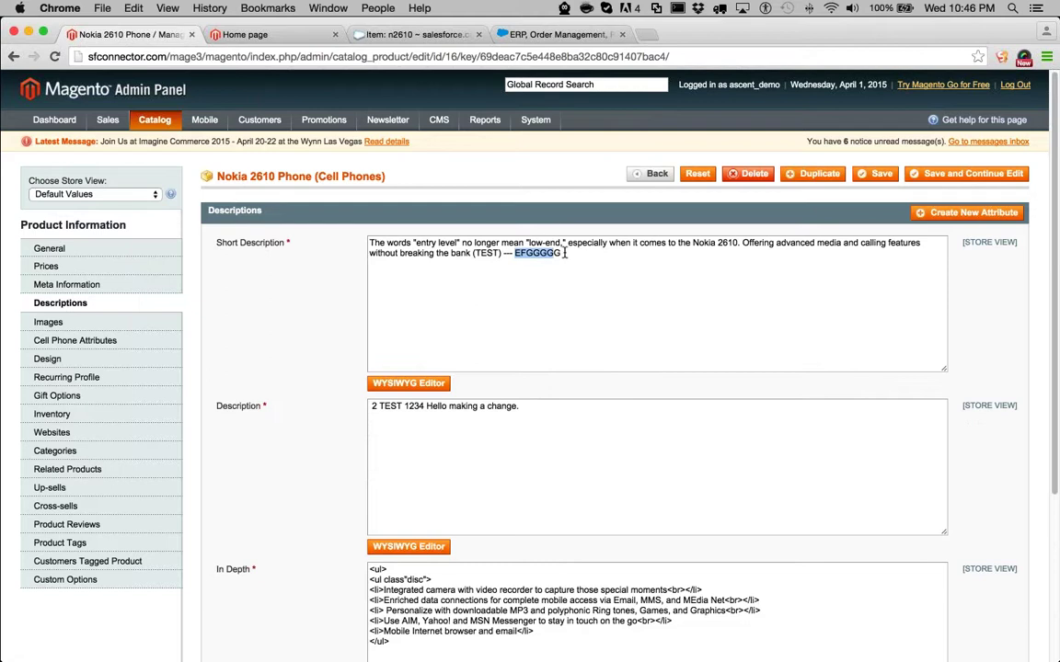
pyautogui.click(532, 407)
pyautogui.keyDown('shift'); pyautogui.click(438, 409); pyautogui.keyUp('shift')
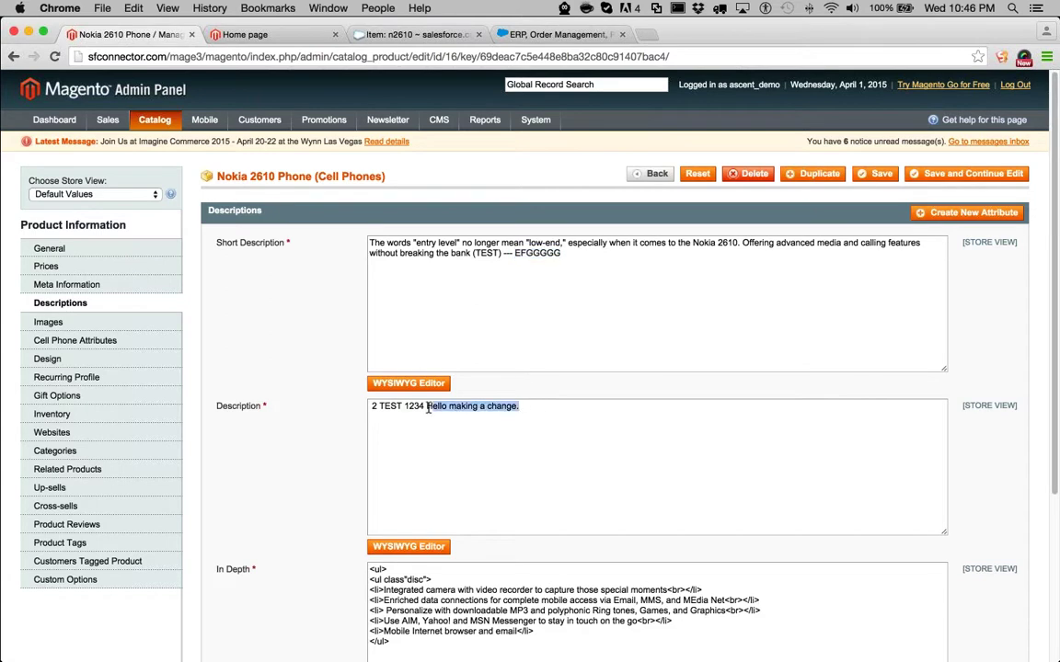
pyautogui.click(155, 249)
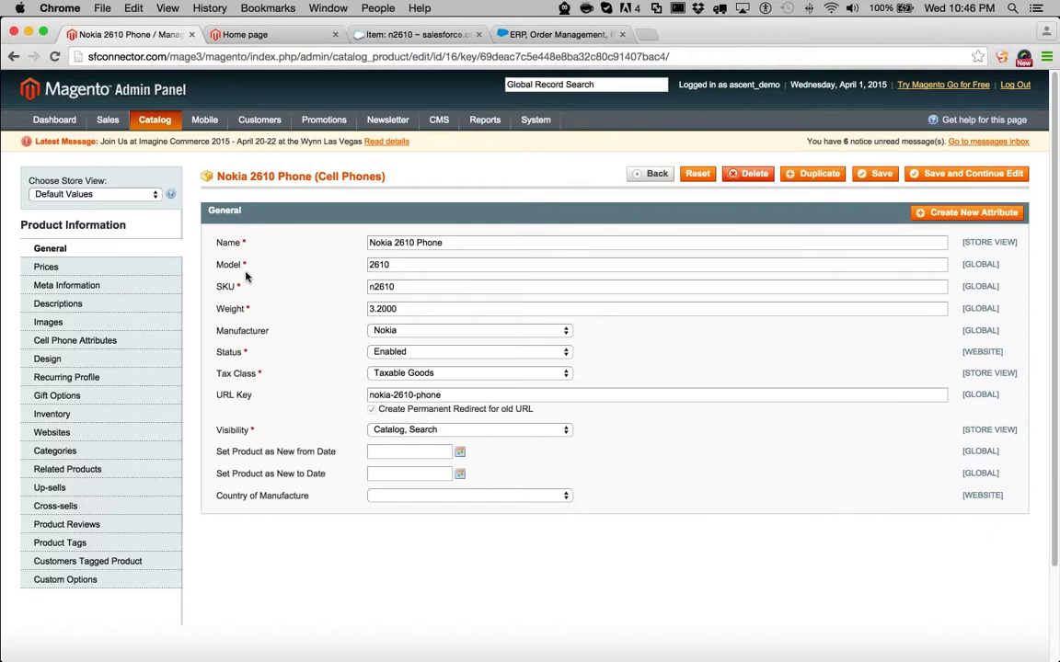
# Switch back to Salesforce and open the SF Connector record from the Magento Settings.
pyautogui.click(379, 35)
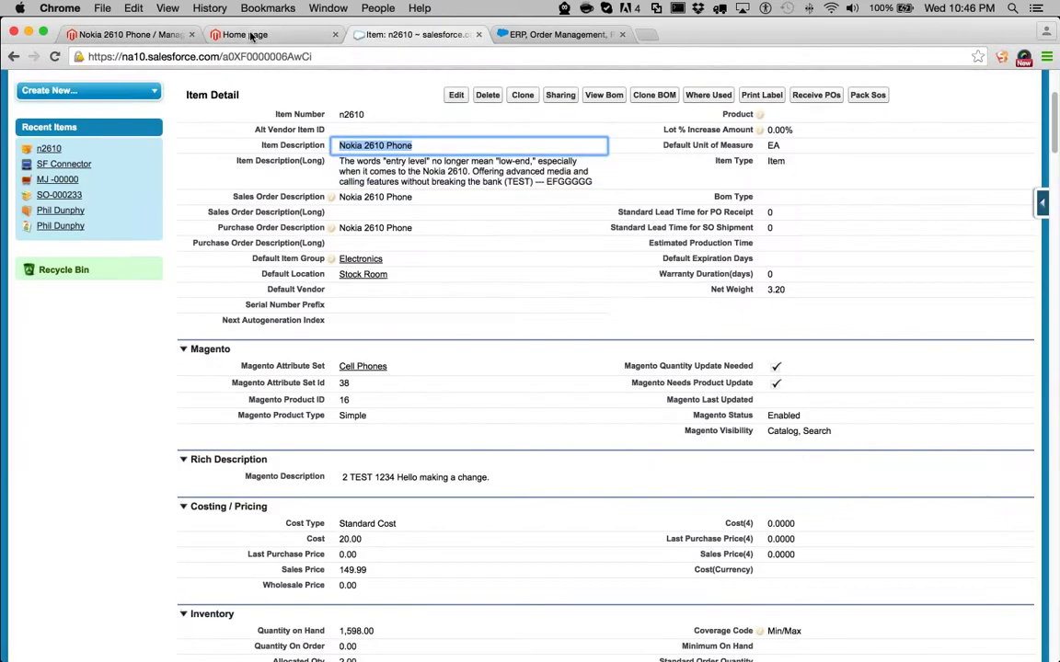
pyautogui.scroll(4, 267, 182)
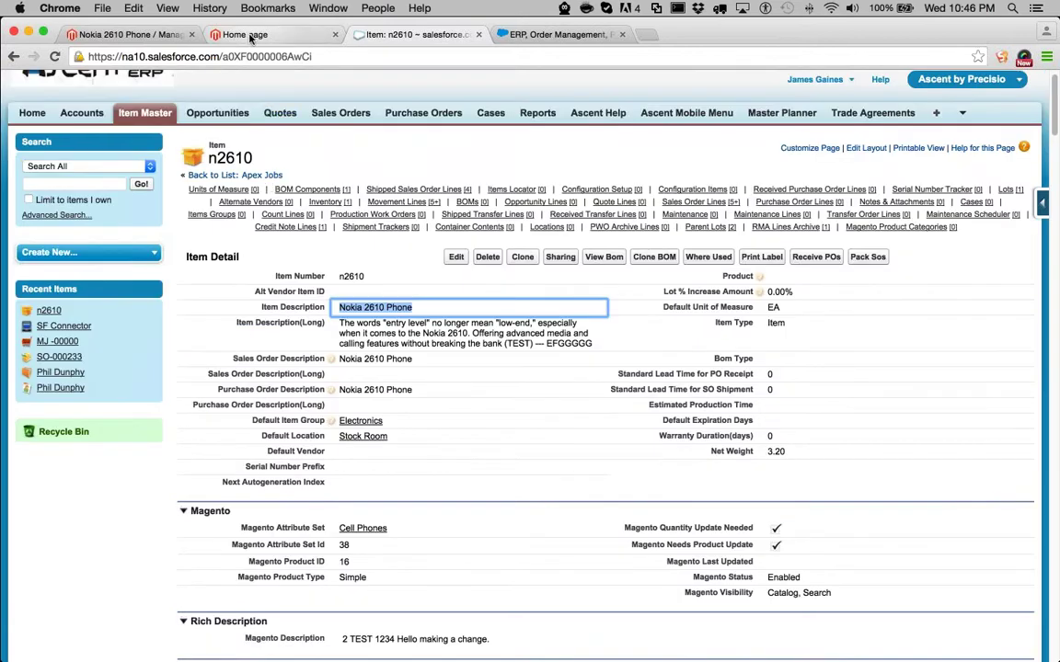
pyautogui.click(961, 115)
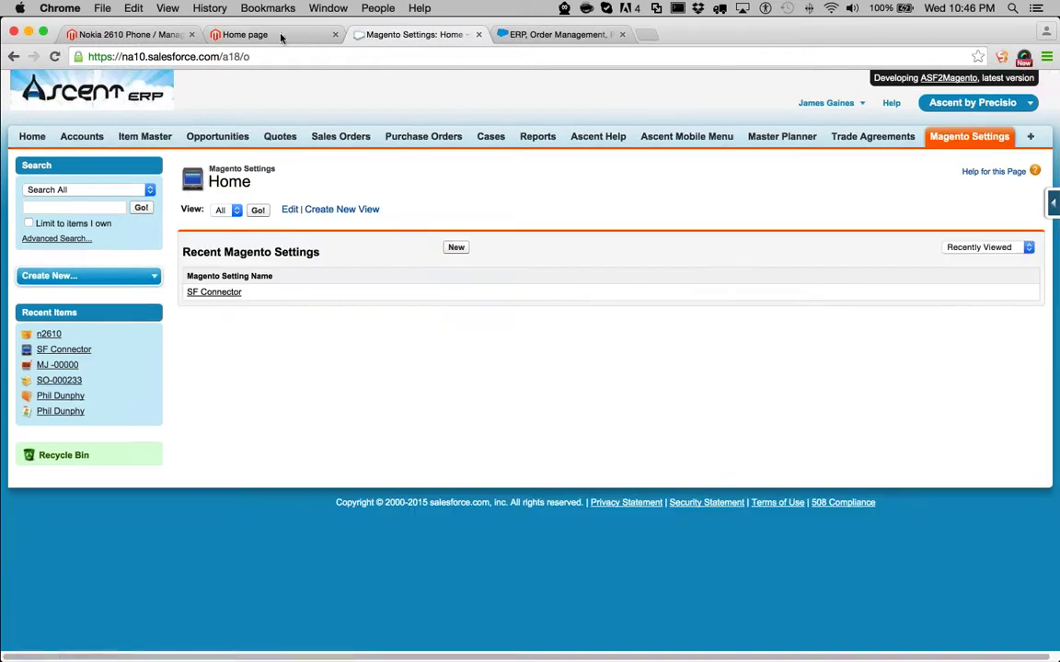
# Browse to the Cell Phones category in the Magento storefront and add the Nokia 2610 Phone to the cart.
pyautogui.click(251, 38)
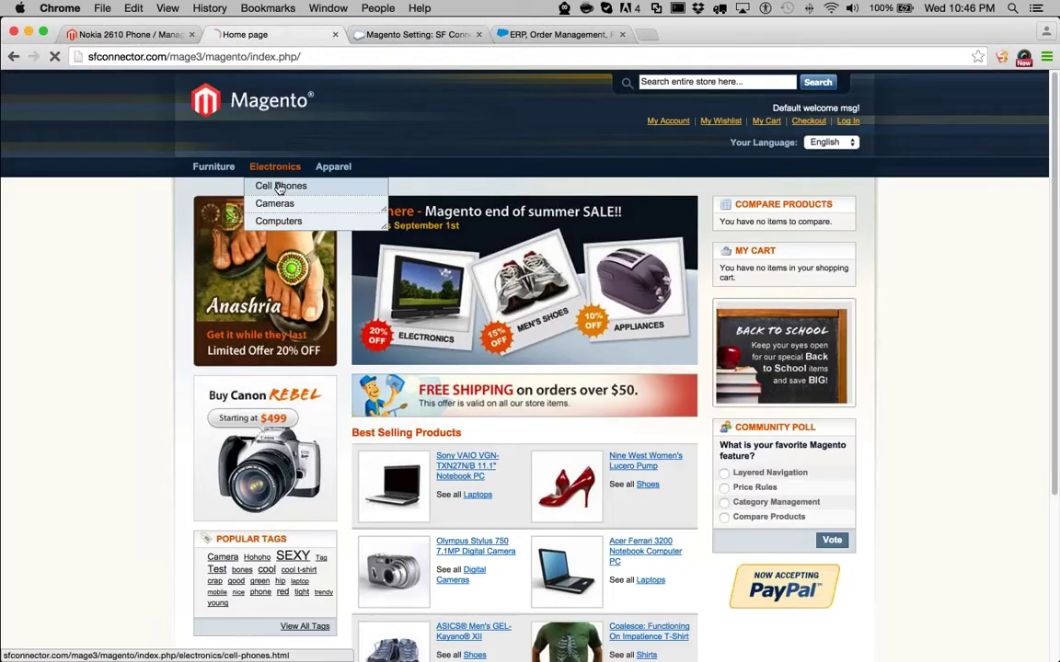
pyautogui.click(280, 187)
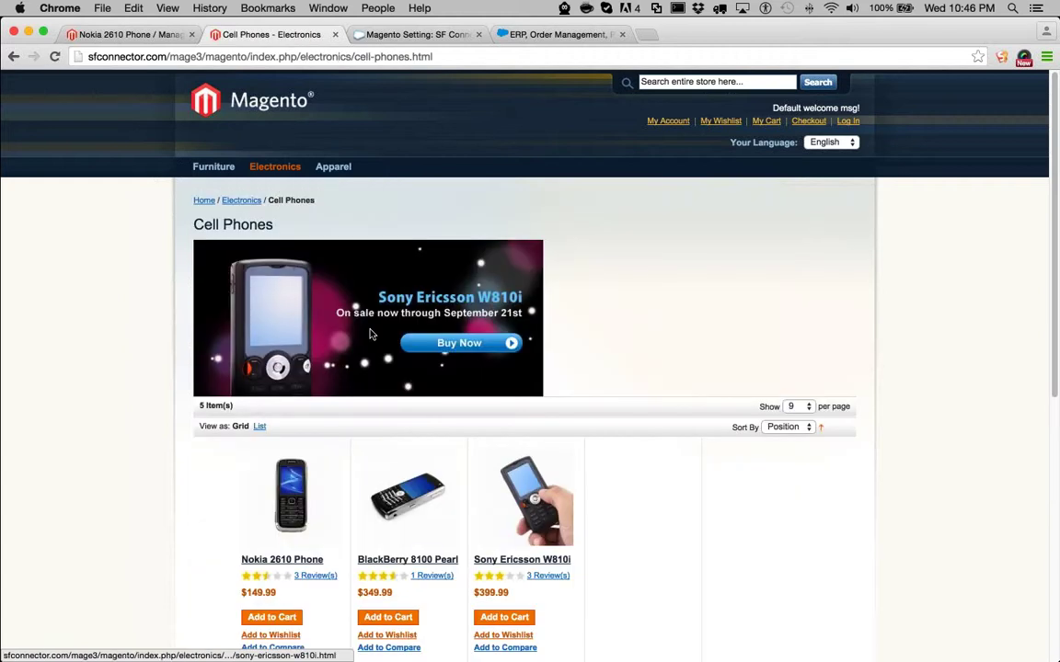
pyautogui.scroll(-2, 276, 515)
pyautogui.click(288, 550)
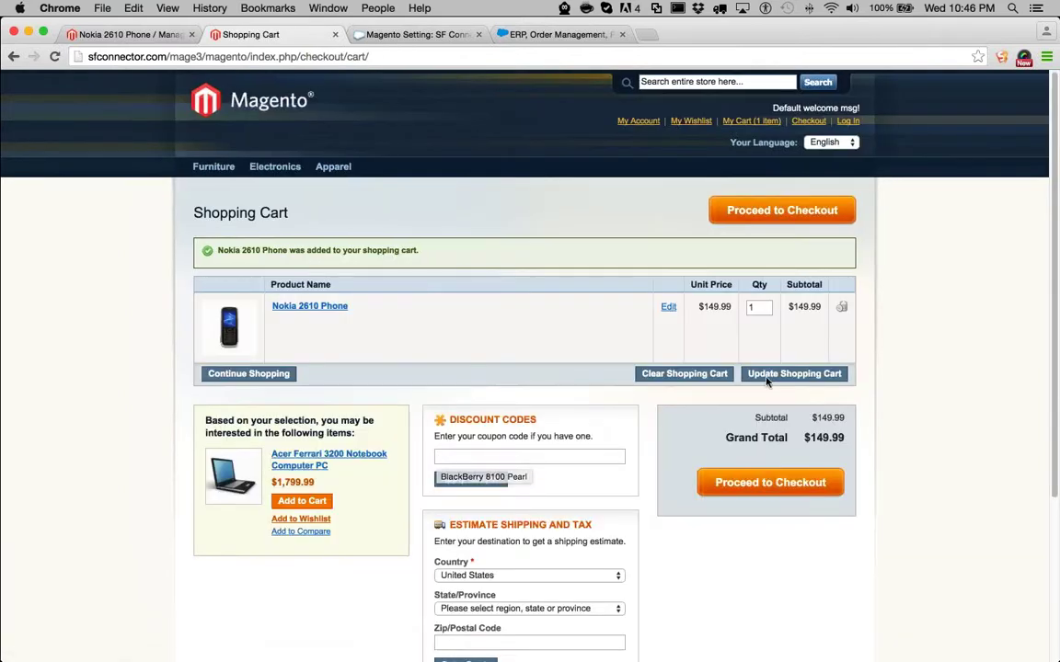
# Proceed to checkout and choose Register as the checkout method.
pyautogui.click(765, 483)
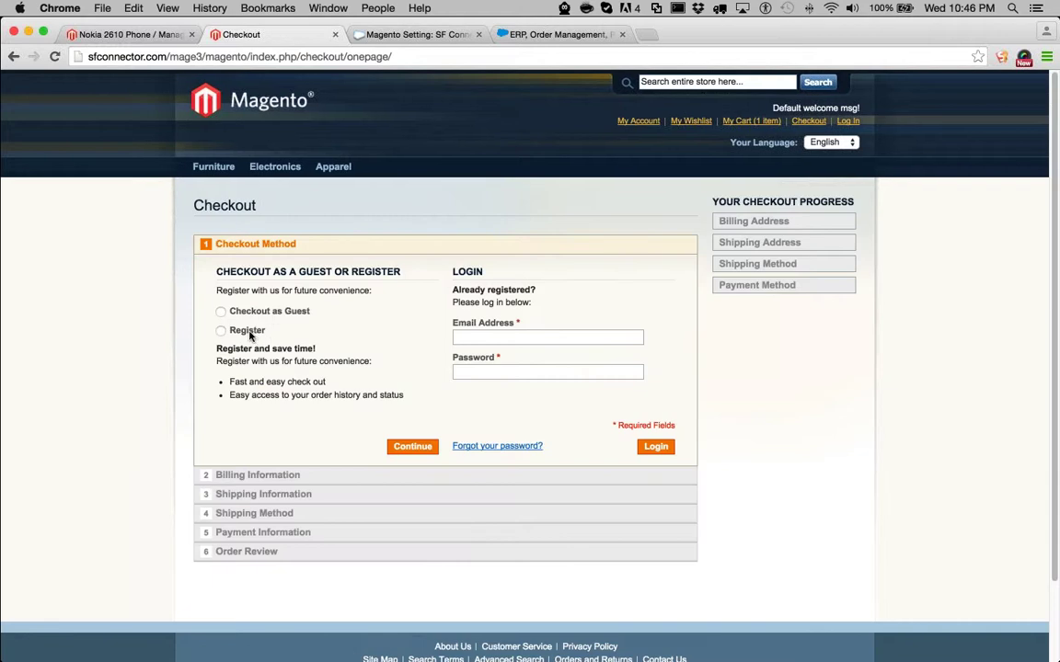
pyautogui.click(246, 332)
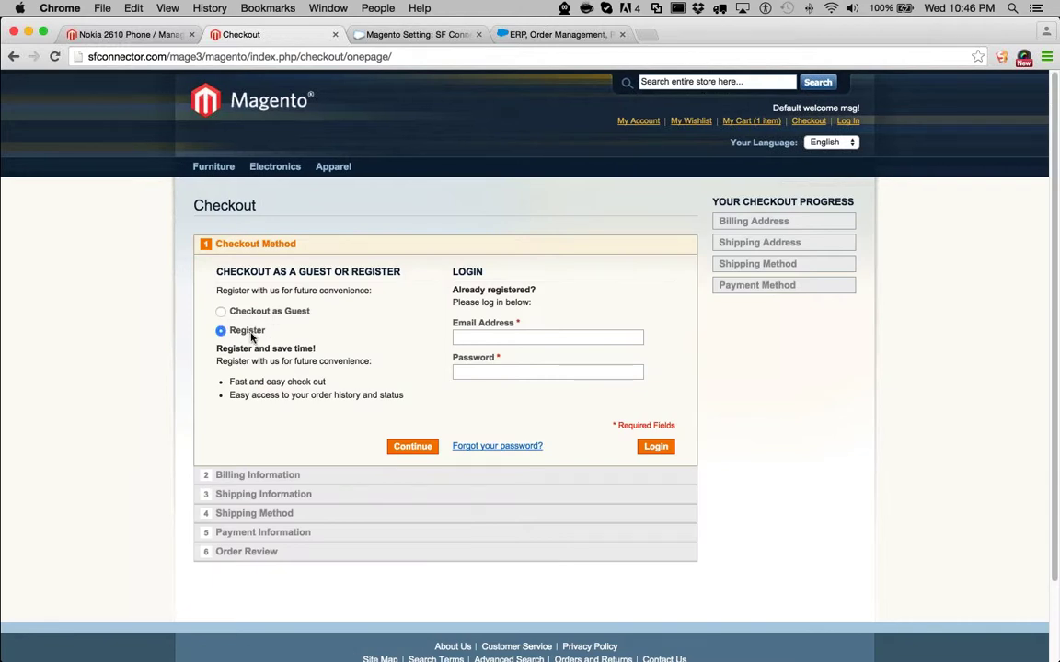
pyautogui.click(412, 447)
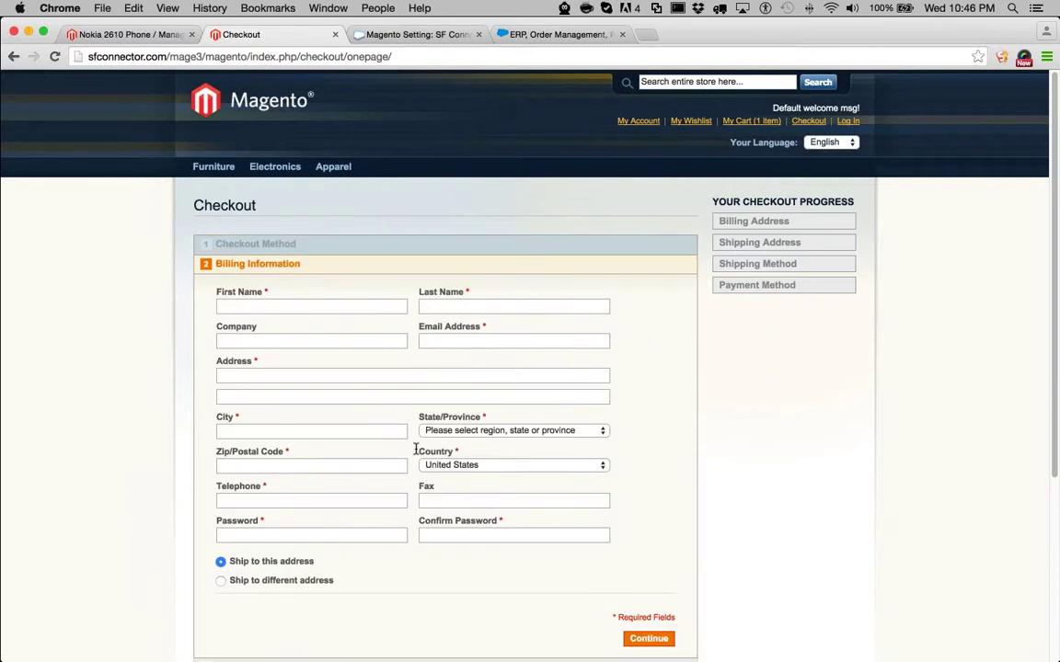
# Fill in the customer's first name, last name and email address in the billing information.
pyautogui.click(278, 304)
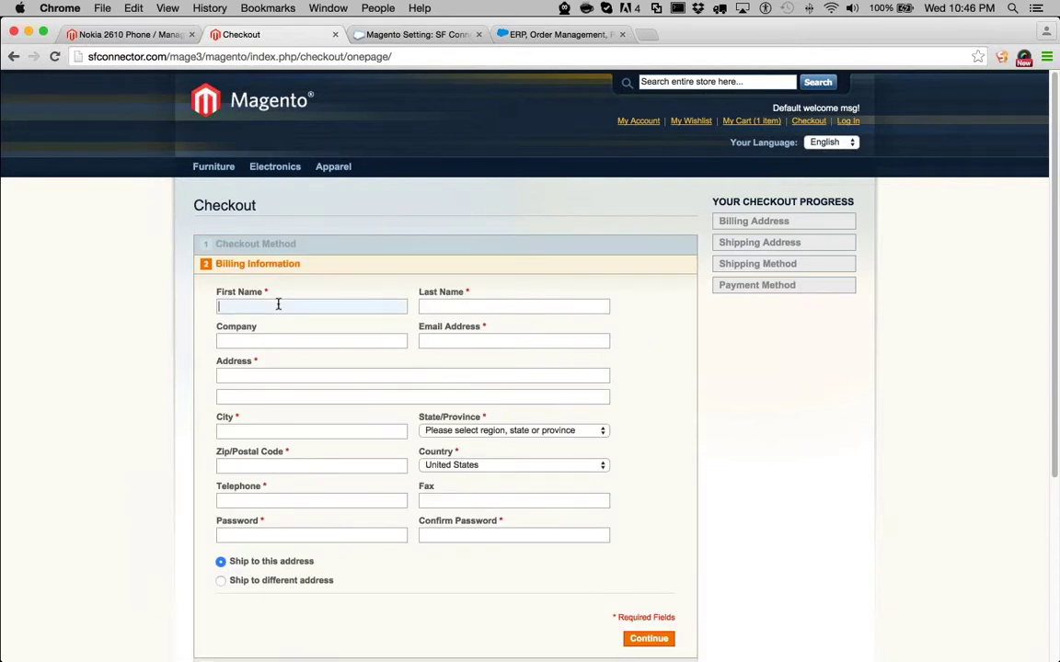
pyautogui.write('Jim')
pyautogui.press('Tab')
pyautogui.write('H')
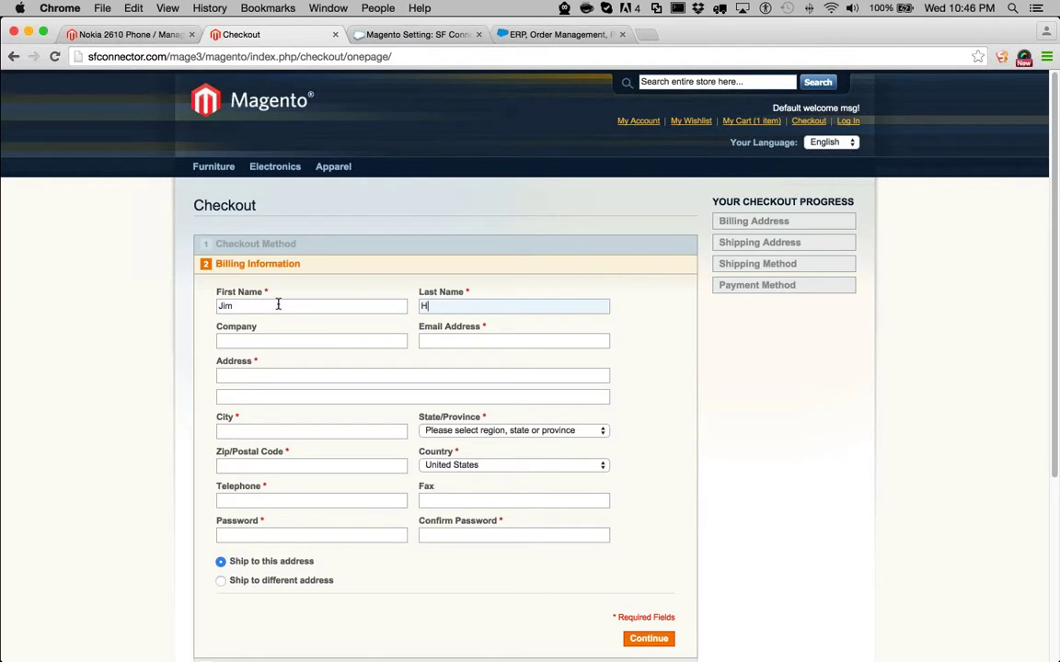
pyautogui.write('alpert')
pyautogui.press('Tab')
pyautogui.press('Tab')
pyautogui.write('jimhalp@example.com')
pyautogui.press('Tab')
# Fill in the customer's street address, city, state and postal code in the billing information.
pyautogui.write('123 Test ')
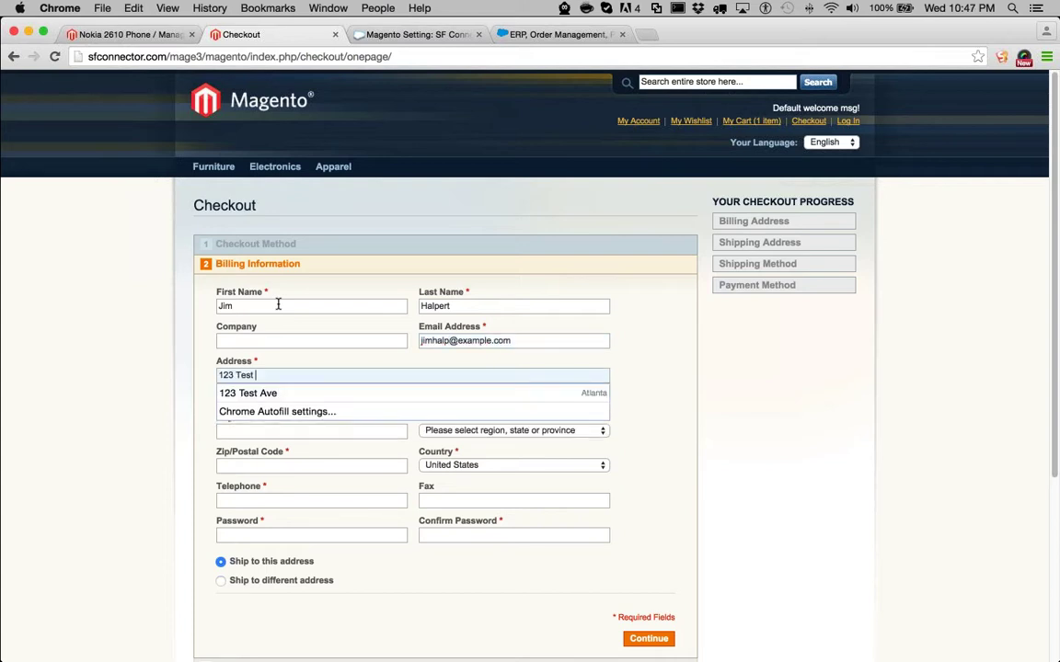
pyautogui.write('Ave')
pyautogui.press('Tab')
pyautogui.press('Tab')
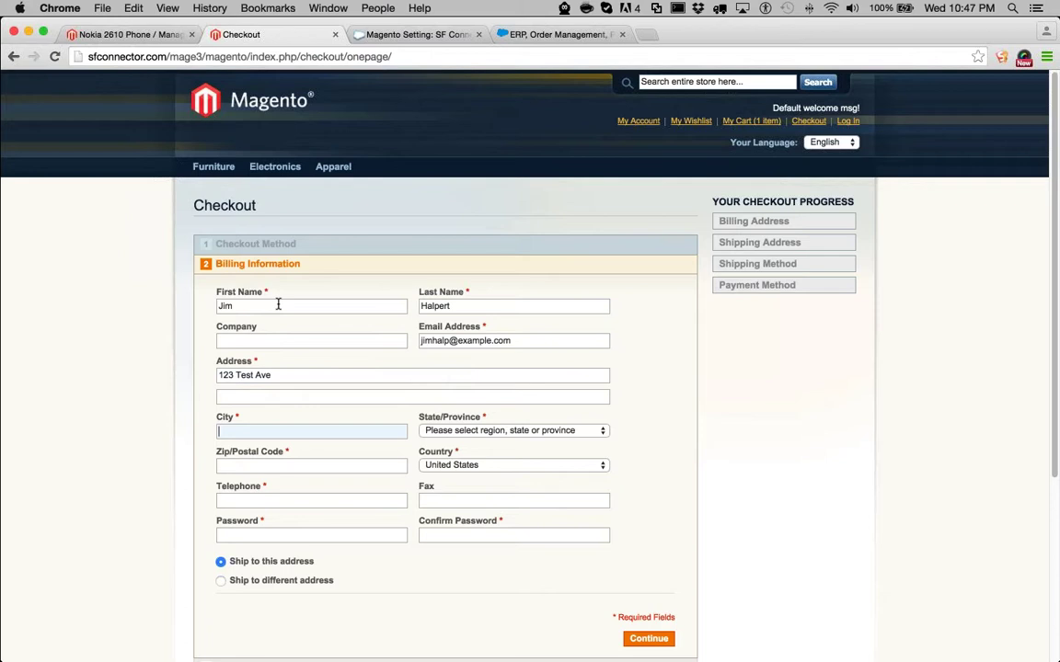
pyautogui.write('Atlanta')
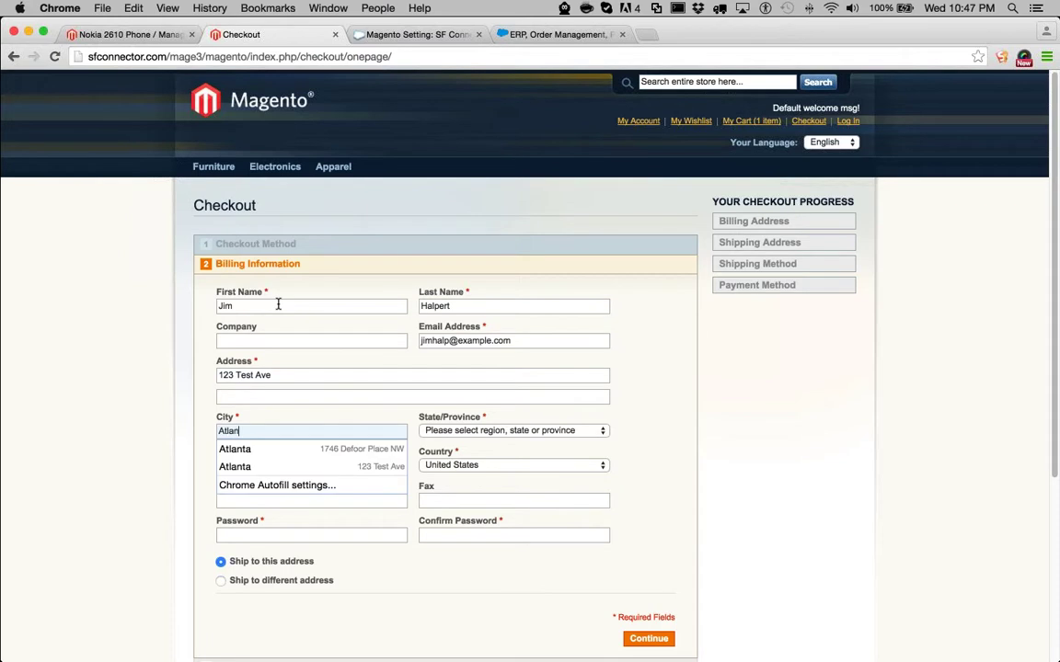
pyautogui.press('Tab')
pyautogui.press('g')
pyautogui.press('Tab')
pyautogui.write('30')
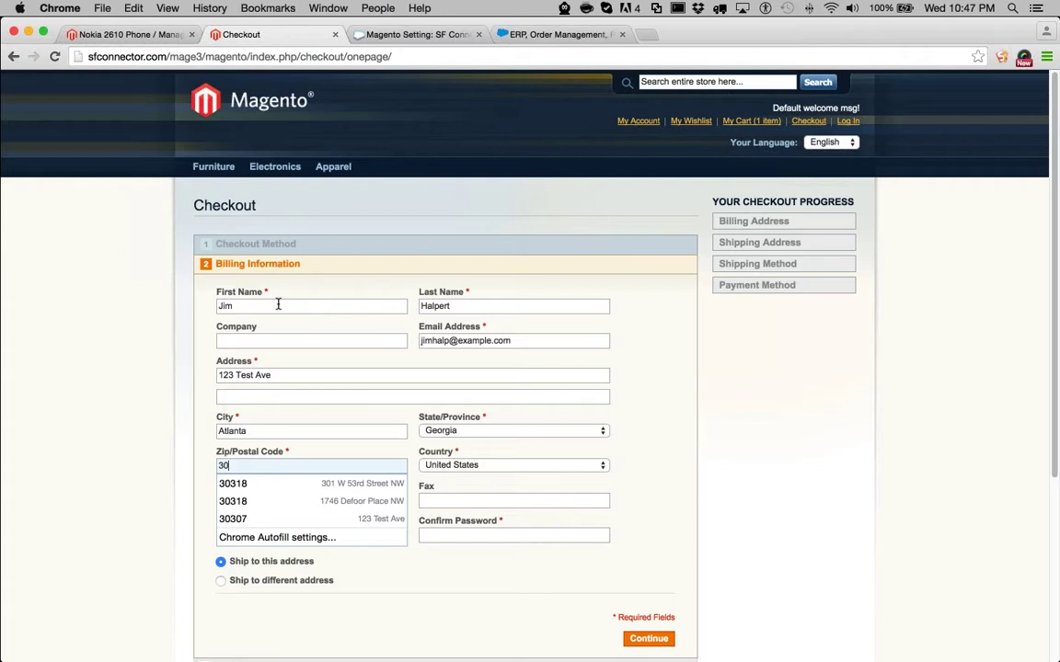
pyautogui.write('319')
pyautogui.press('BackSpace')
pyautogui.write('8')
pyautogui.press('Tab')
pyautogui.press('Tab')
# Enter the customer's telephone number, then fill in and confirm the account password.
pyautogui.write('1')
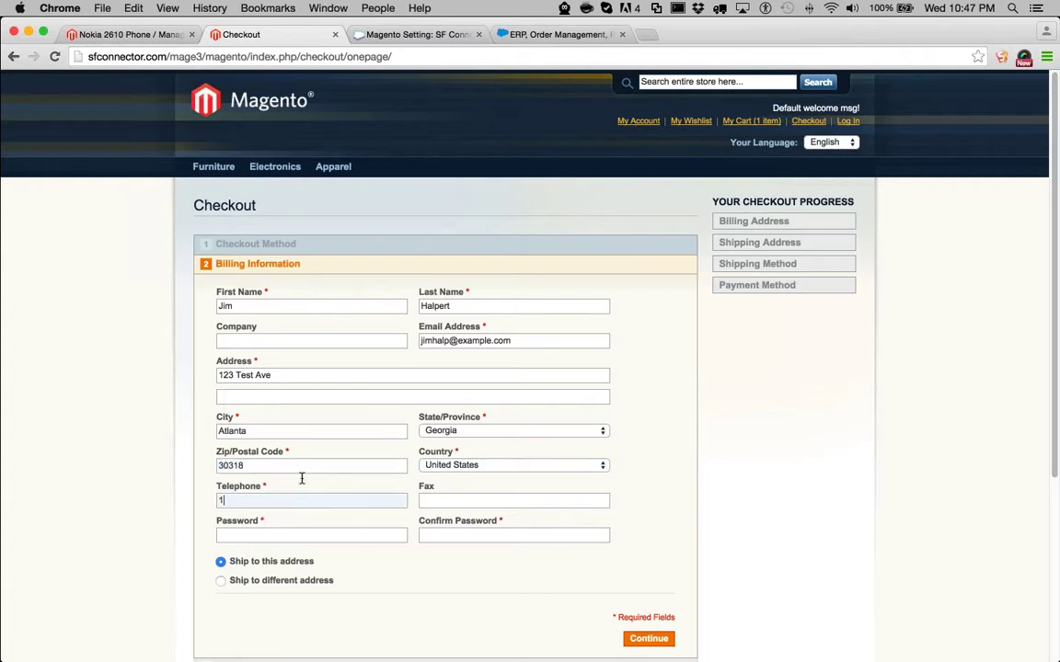
pyautogui.write('11-222-3456')
pyautogui.press('Tab')
pyautogui.write('passwo')
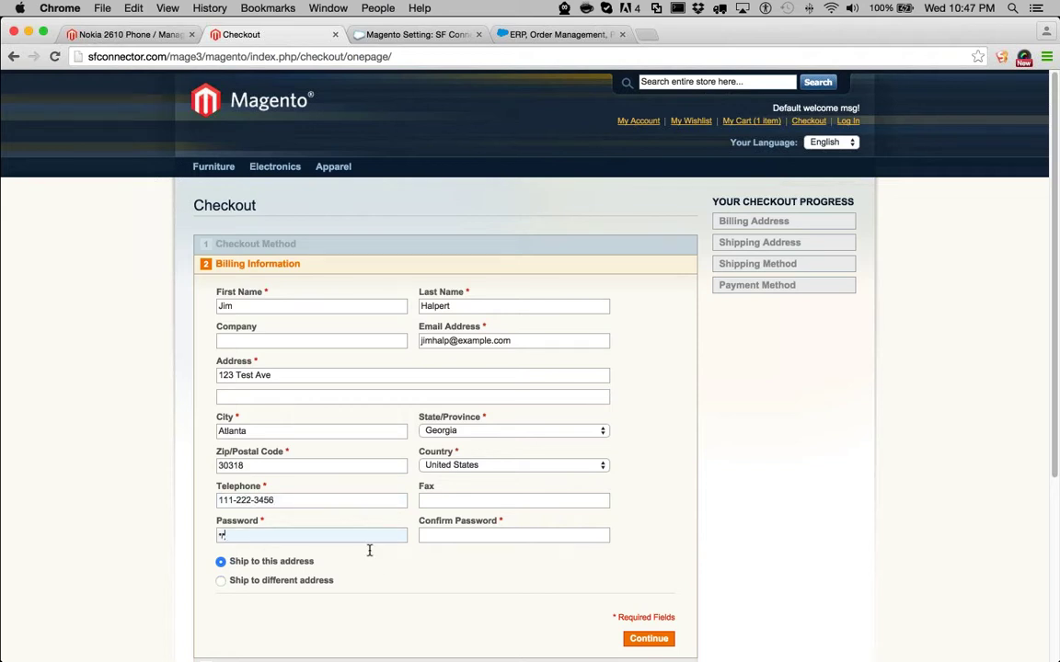
pyautogui.write('r')
pyautogui.press('Tab')
pyautogui.write('passwor')
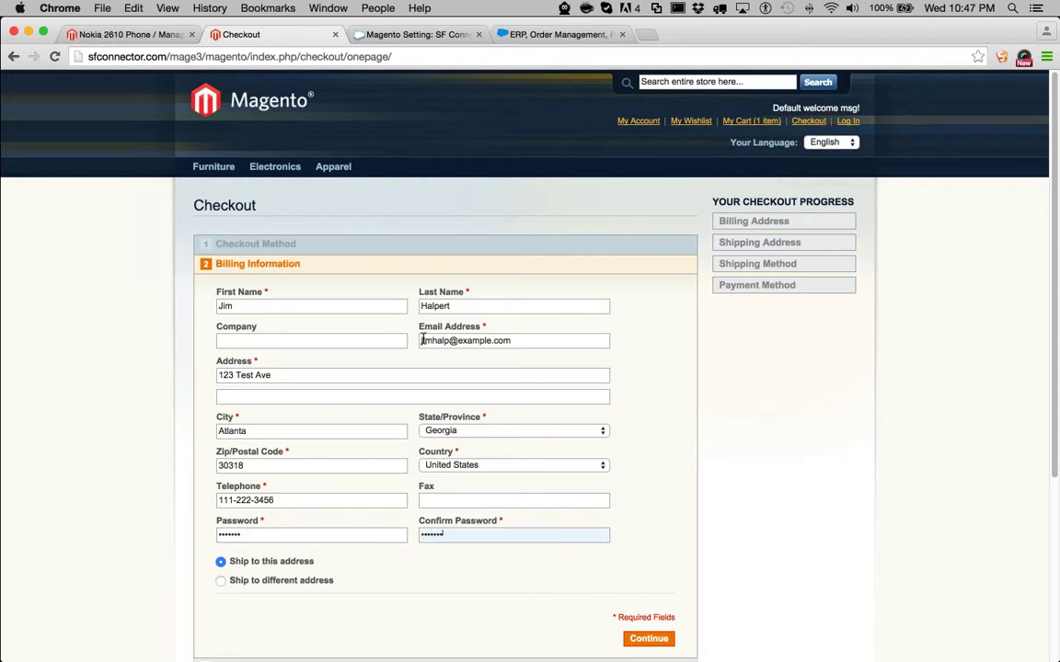
# Submit the billing information with shipping to the same address and accept the Flat Rate shipping method.
pyautogui.moveTo(421, 340); pyautogui.dragTo(525, 345)
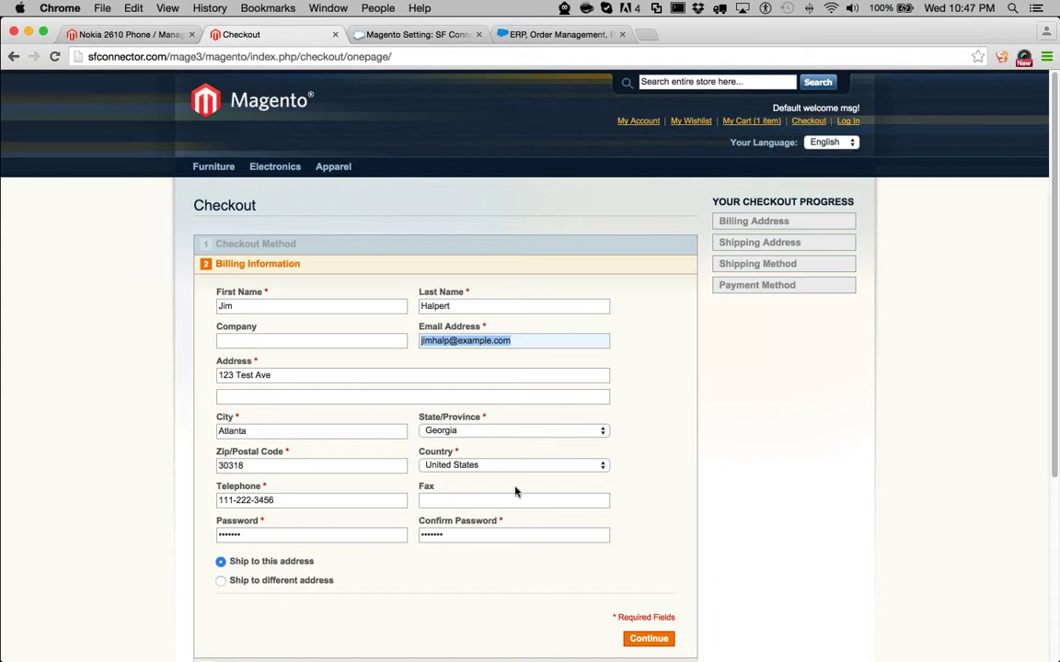
pyautogui.click(633, 602)
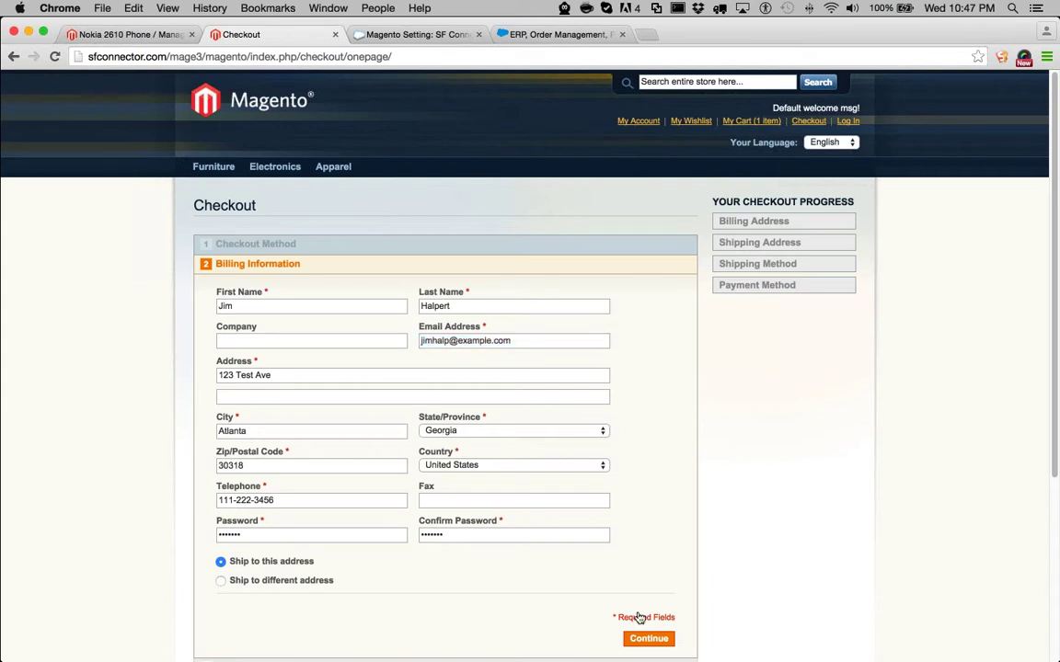
pyautogui.click(648, 637)
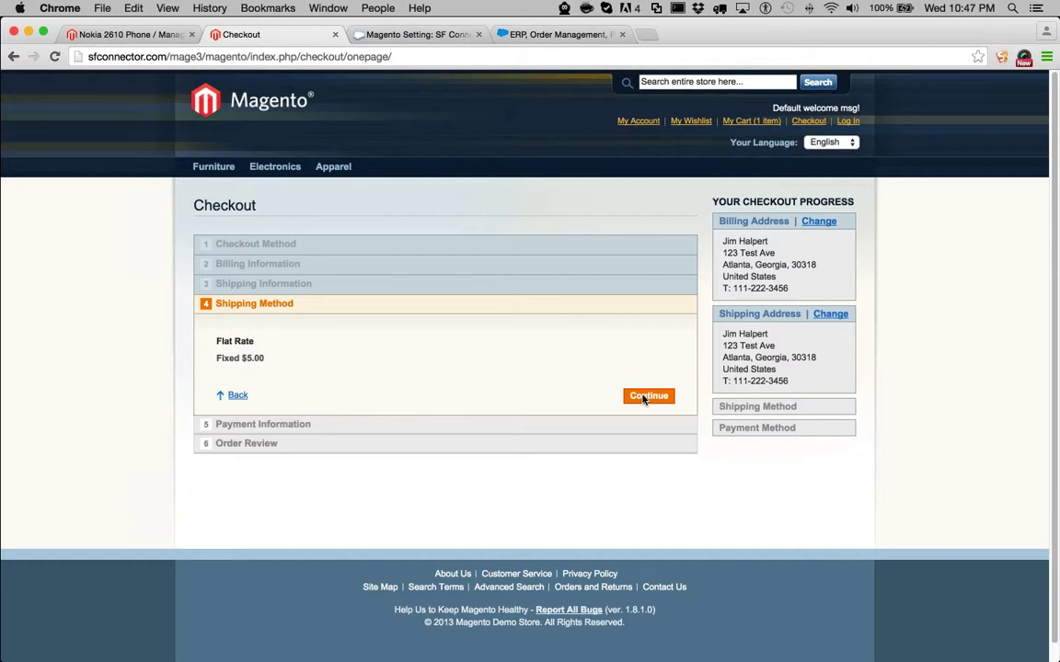
pyautogui.click(644, 398)
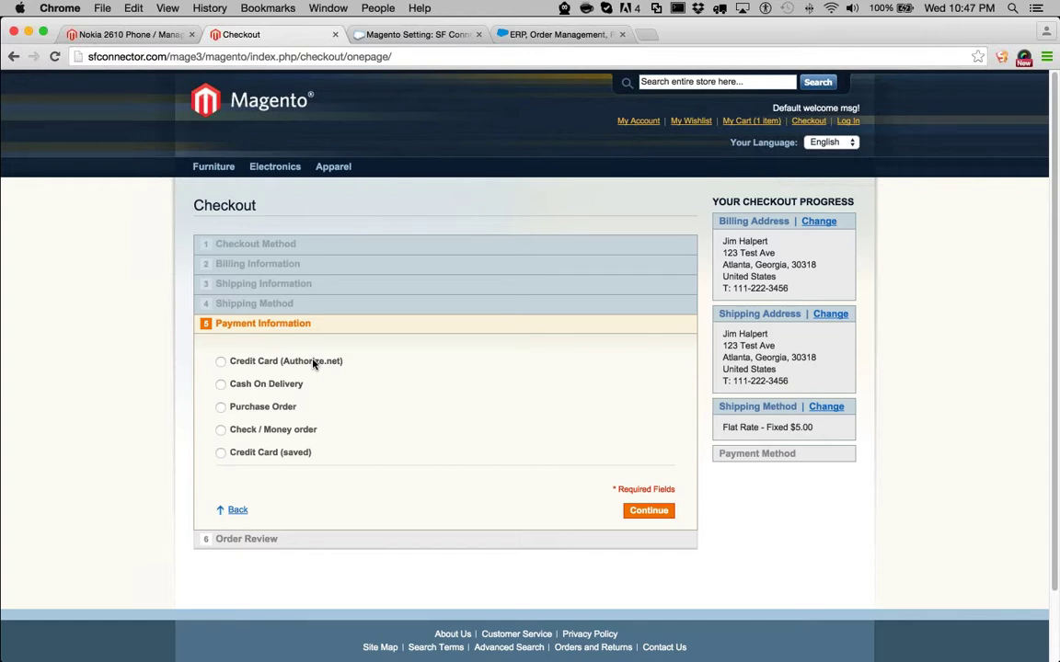
# Choose Credit Card (Authorize.net) payment with card type Visa and enter the credit card number and expiration date.
pyautogui.click(313, 362)
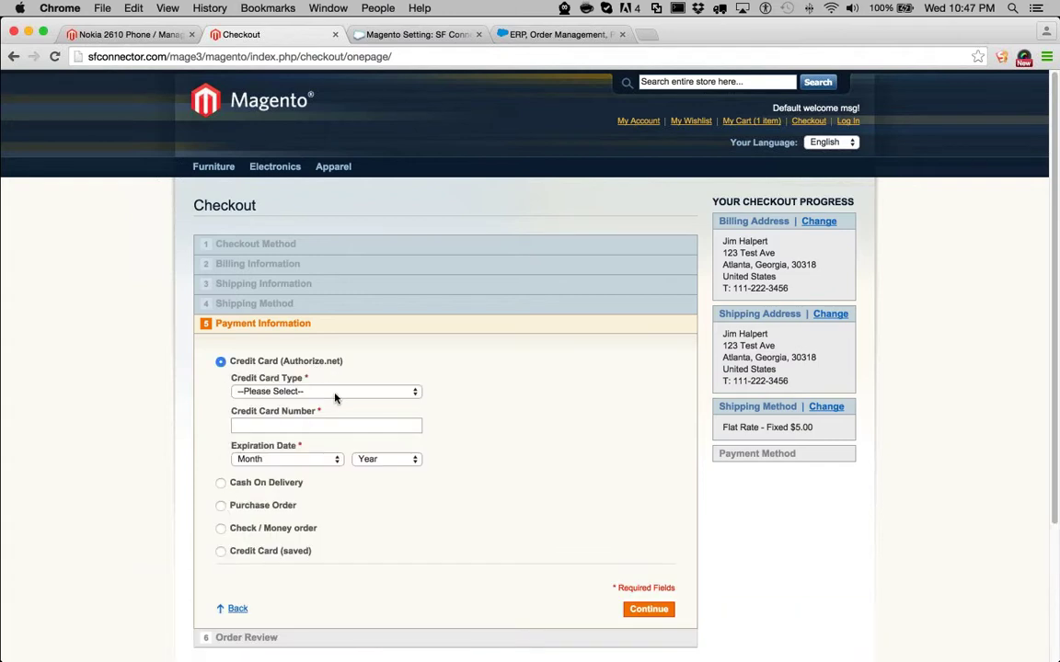
pyautogui.click(334, 396)
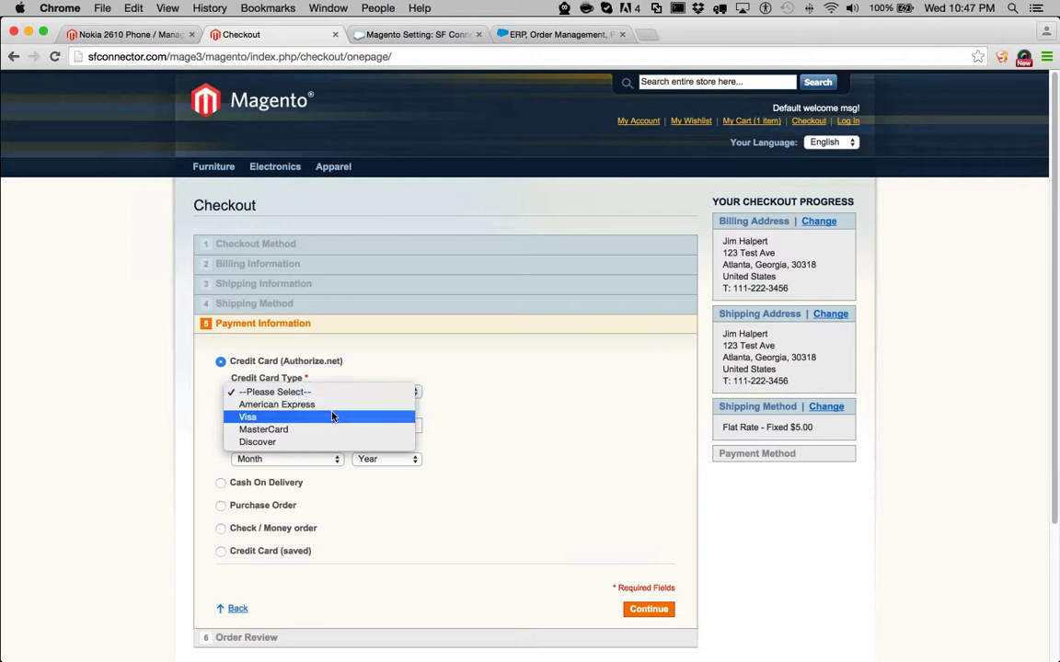
pyautogui.click(335, 417)
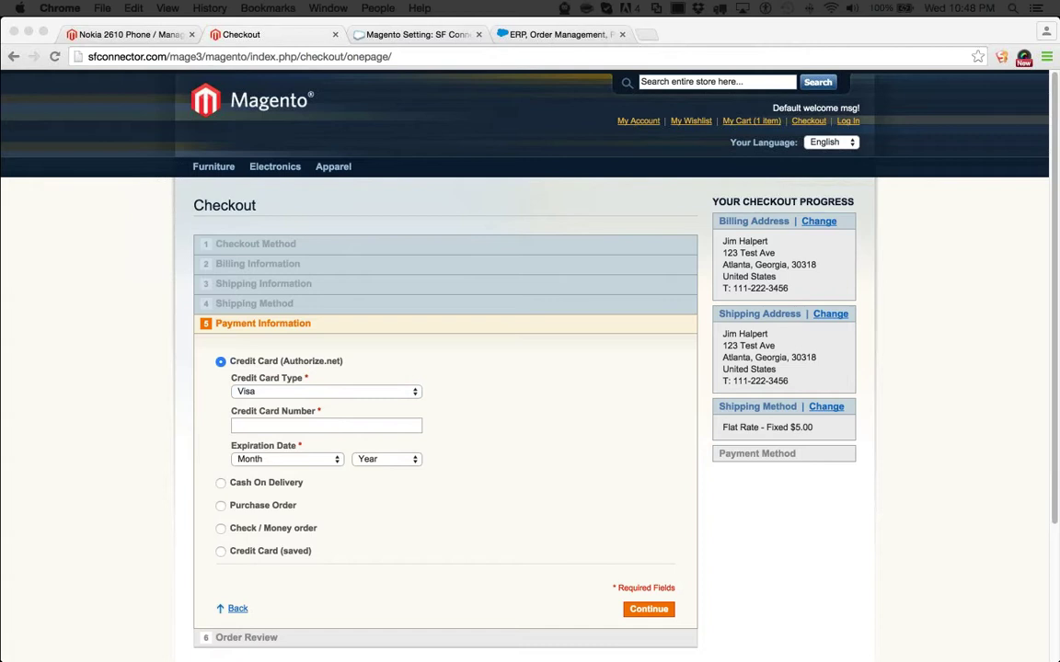
pyautogui.click(277, 425)
pyautogui.write('4111111111111111')
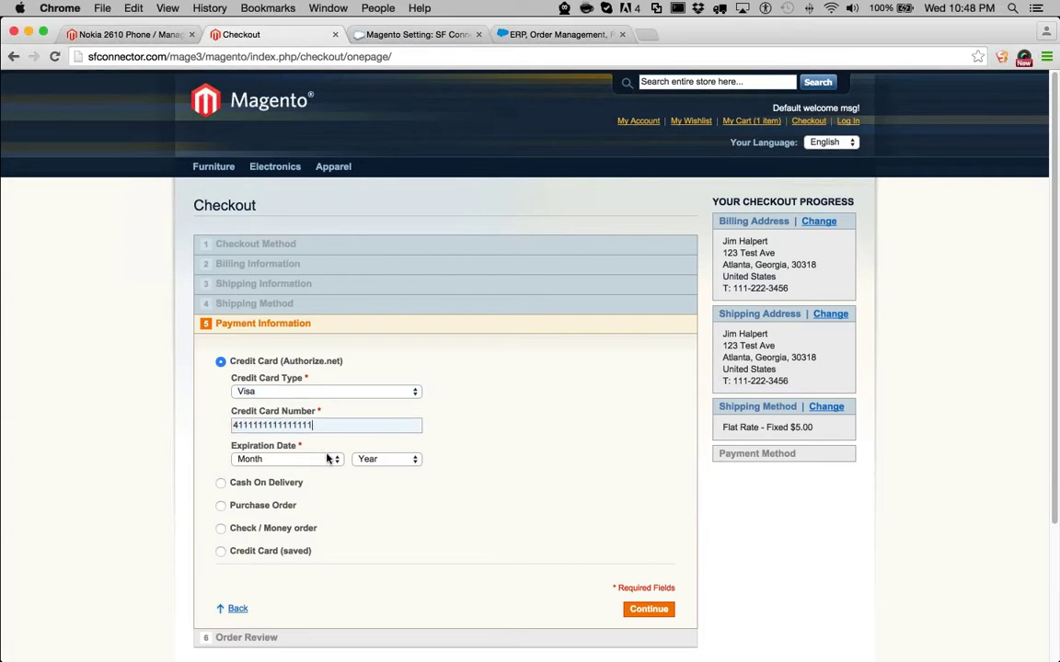
pyautogui.click(324, 459)
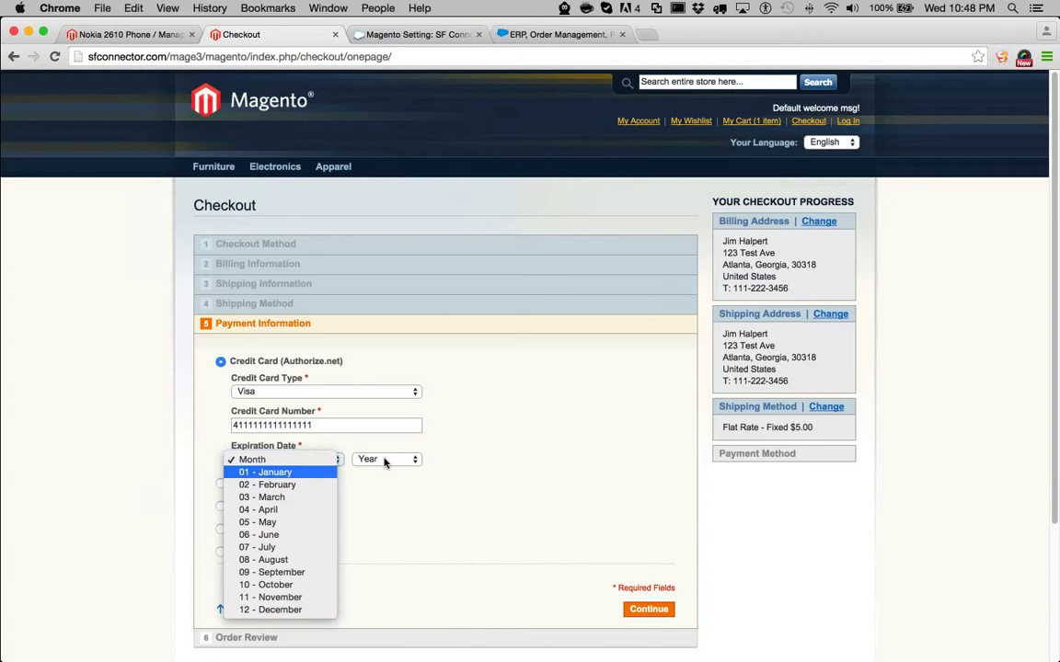
pyautogui.click(313, 472)
pyautogui.click(382, 459)
pyautogui.click(371, 522)
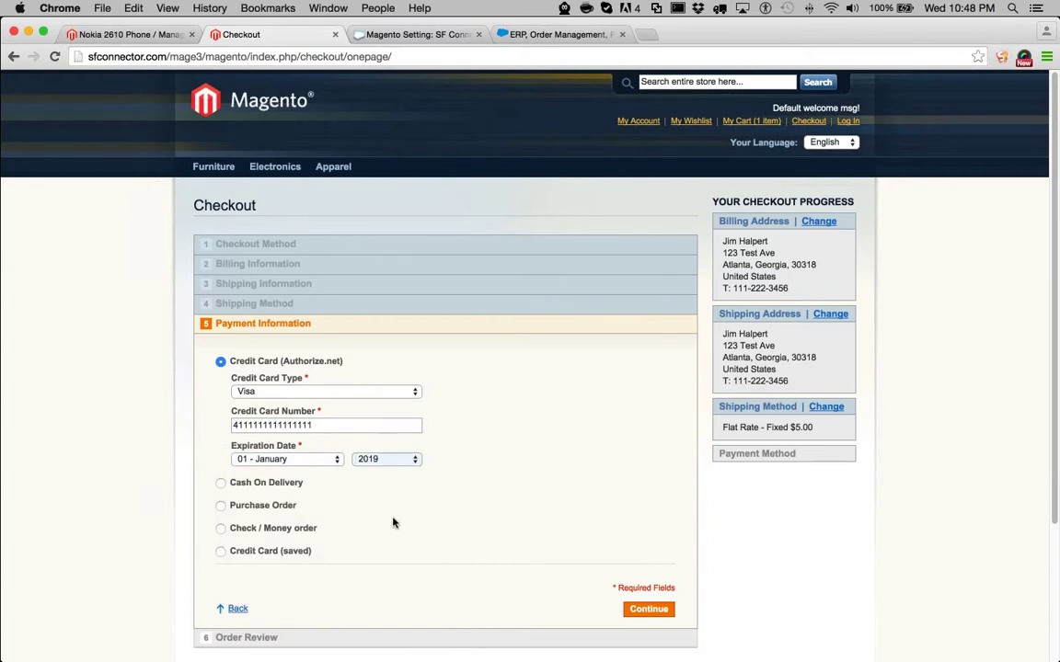
# Submit the payment information, place the order and open it from the order confirmation page.
pyautogui.click(648, 608)
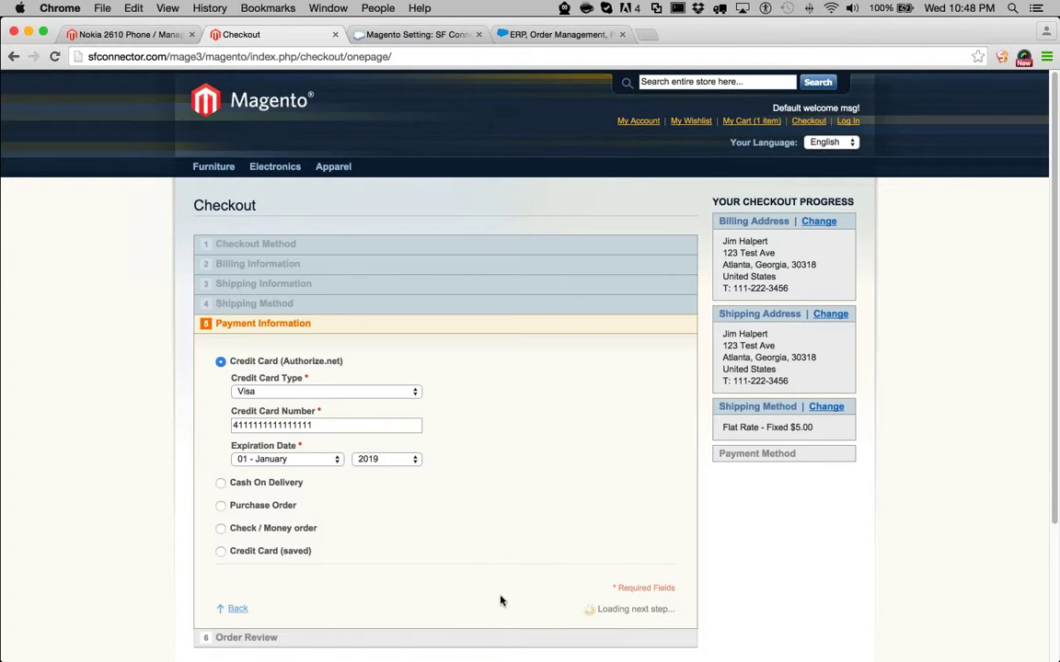
pyautogui.click(615, 468)
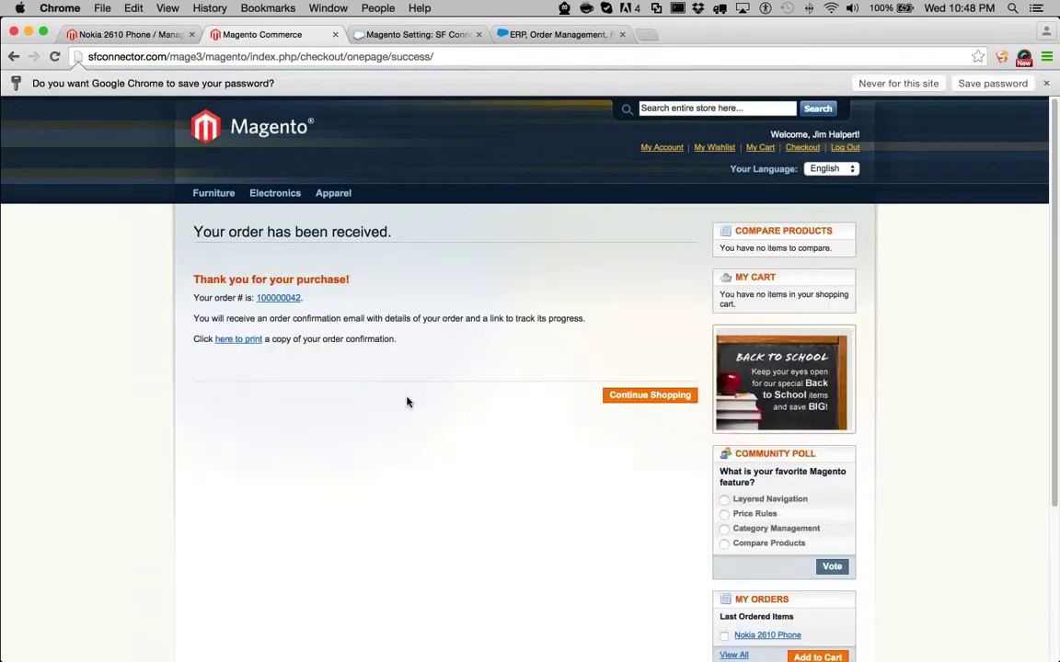
pyautogui.click(282, 299)
# Switch to the Magento Admin Panel and open the list of sales orders.
pyautogui.click(140, 35)
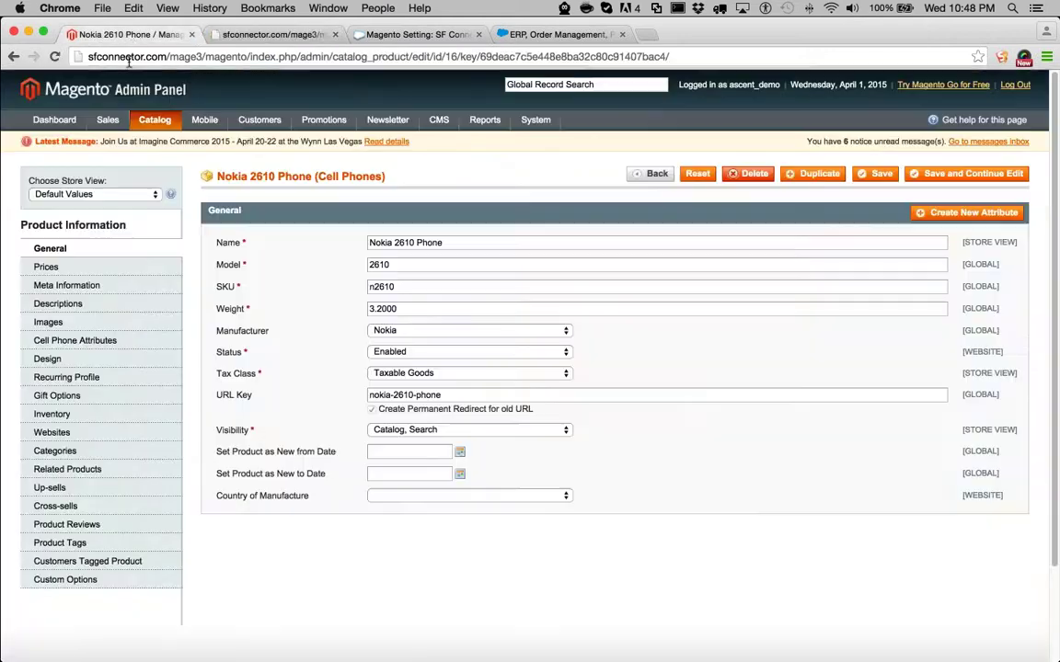
pyautogui.moveTo(108, 120)
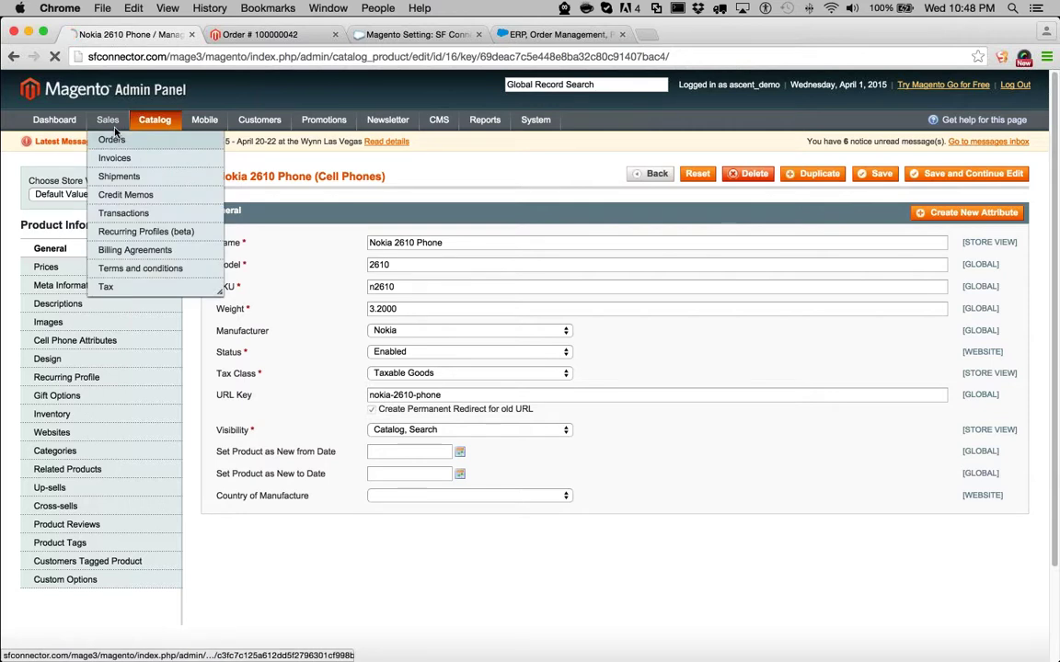
pyautogui.click(111, 139)
# Run Get Orders from the SF Connector setting in Salesforce, importing from the last imported order number.
pyautogui.click(402, 34)
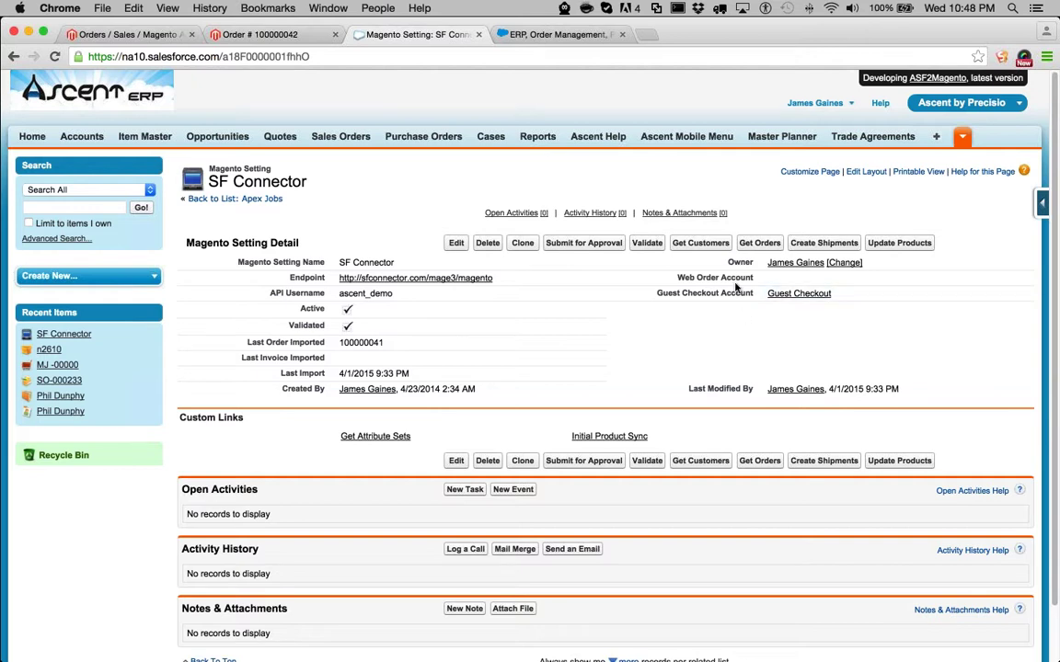
pyautogui.click(758, 245)
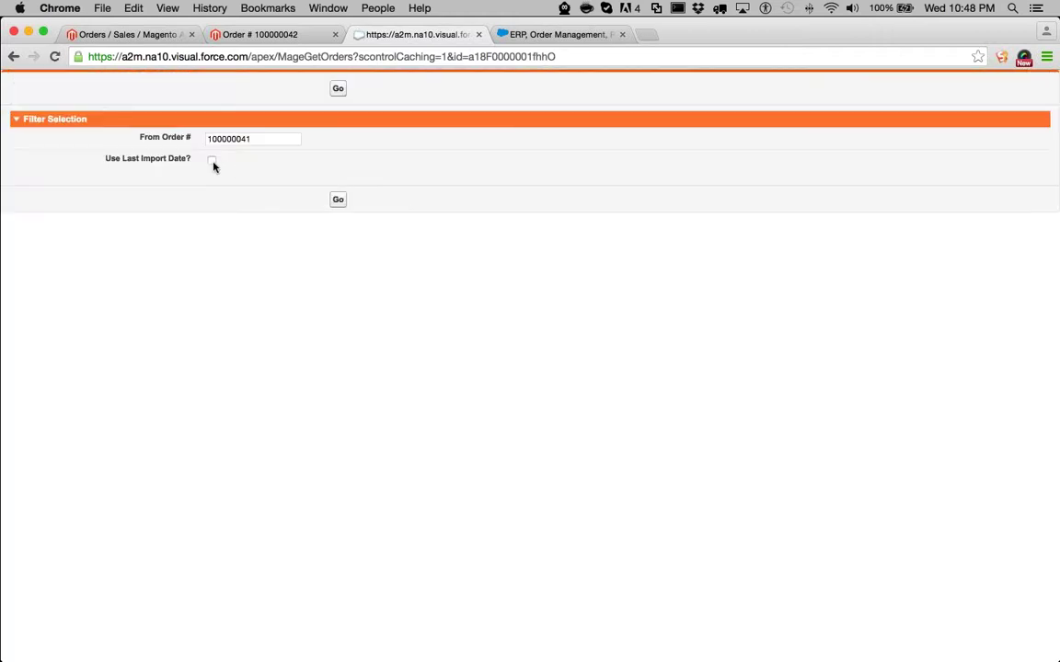
pyautogui.click(212, 162)
pyautogui.click(254, 140)
pyautogui.click(338, 200)
pyautogui.click(338, 201)
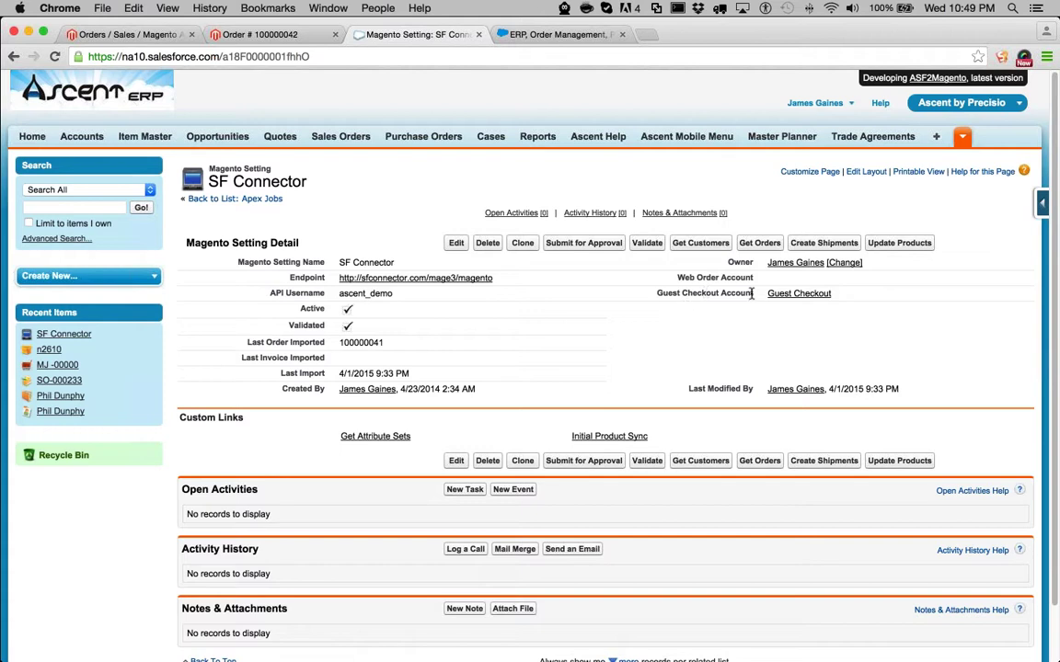
# Open the Guest Checkout account in a new browser tab and review its related contacts and sales orders.
pyautogui.moveTo(781, 298)
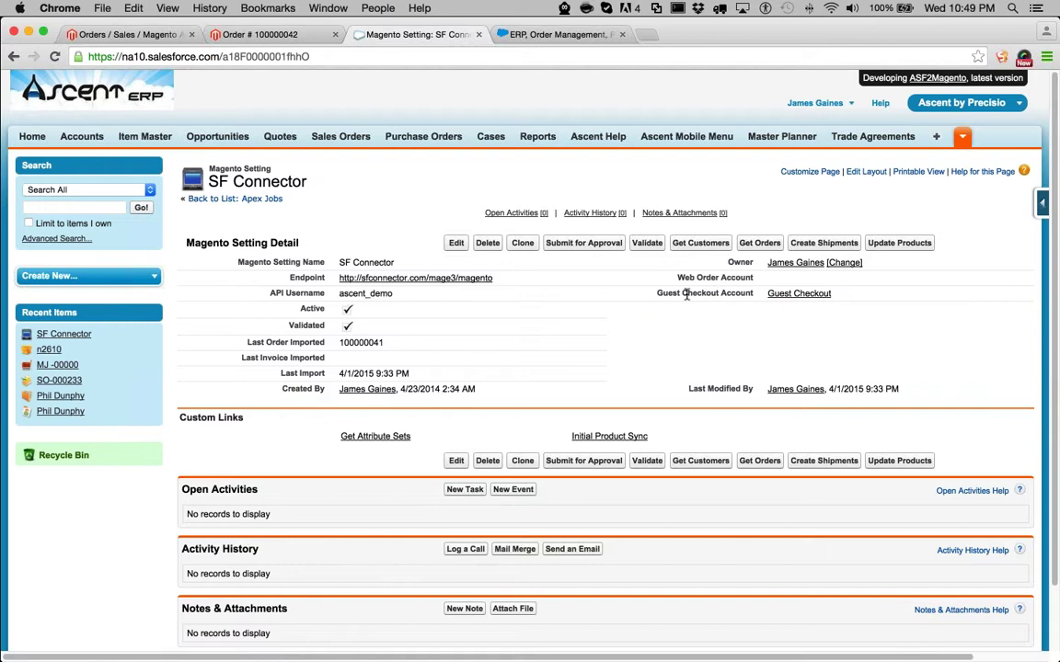
pyautogui.rightClick(783, 296)
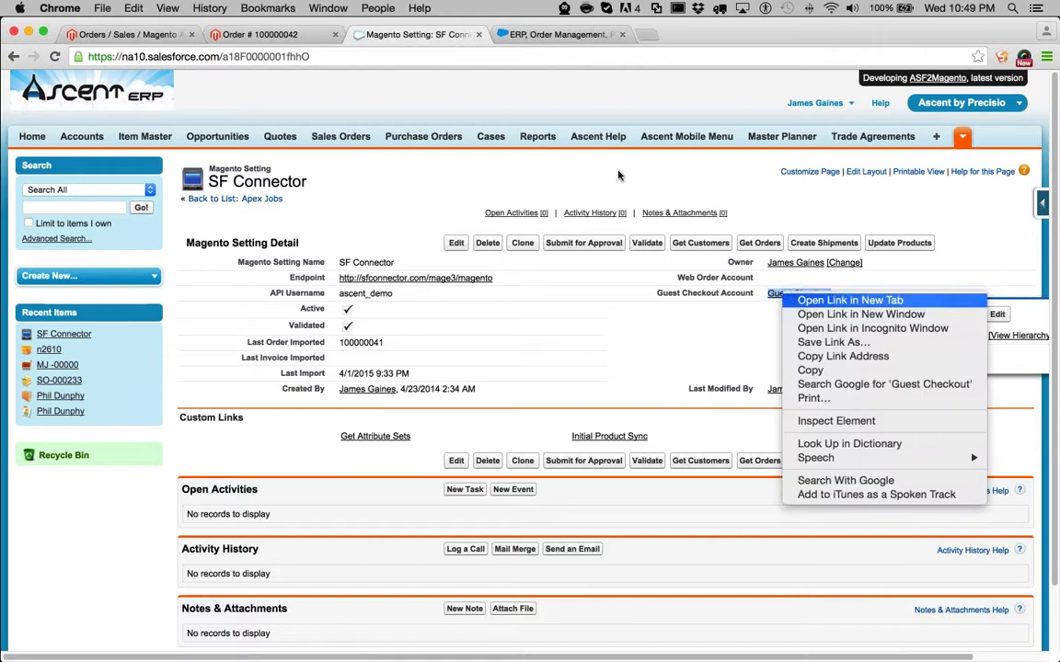
pyautogui.click(828, 306)
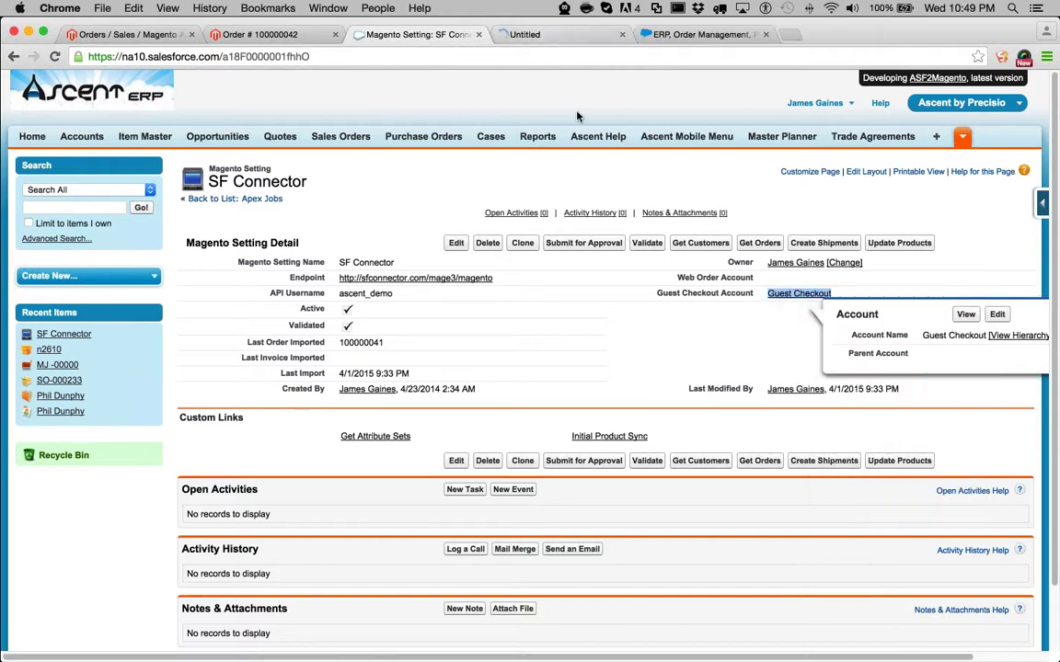
pyautogui.click(543, 34)
pyautogui.scroll(-3, 403, 483)
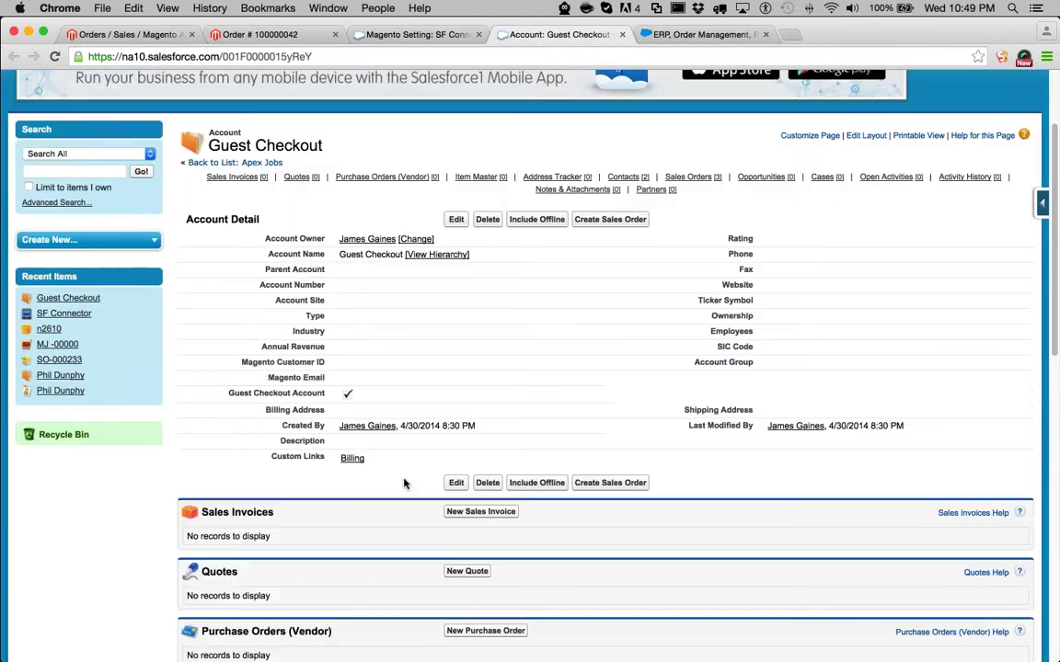
pyautogui.scroll(-8, 405, 483)
pyautogui.scroll(-1, 350, 469)
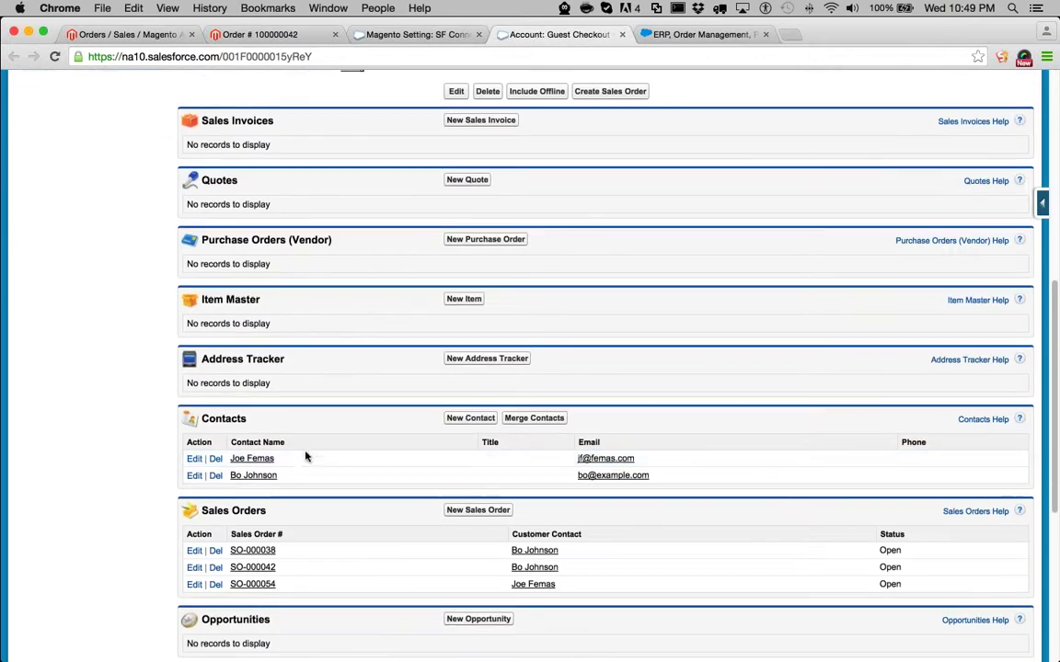
# Inspect the first guest contact and the first guest sales order, returning to the Guest Checkout account each time.
pyautogui.click(260, 465)
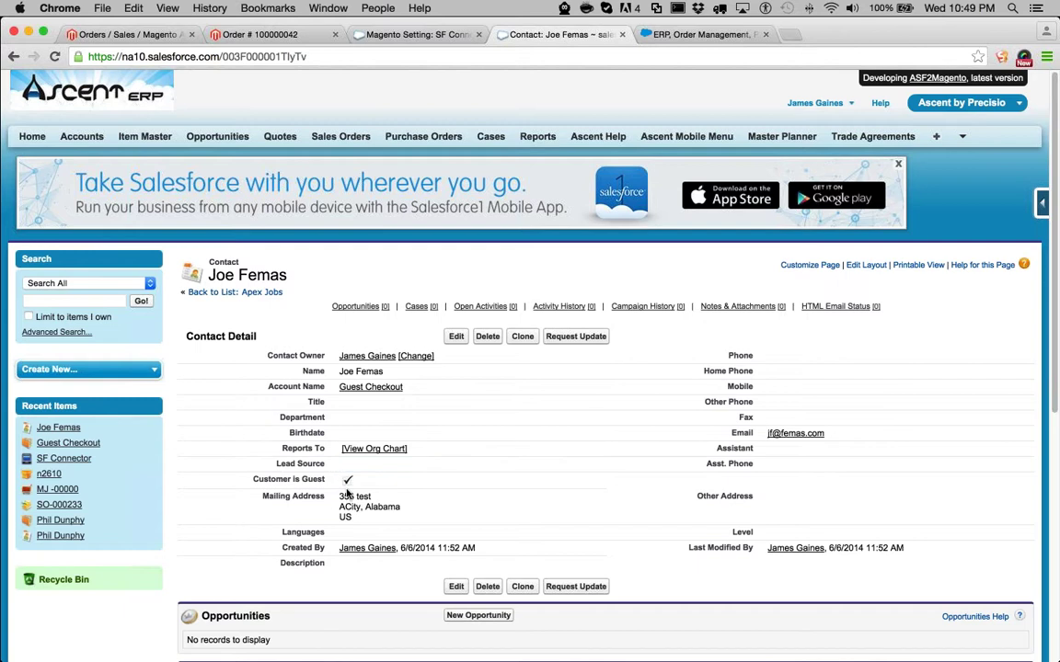
pyautogui.click(14, 57)
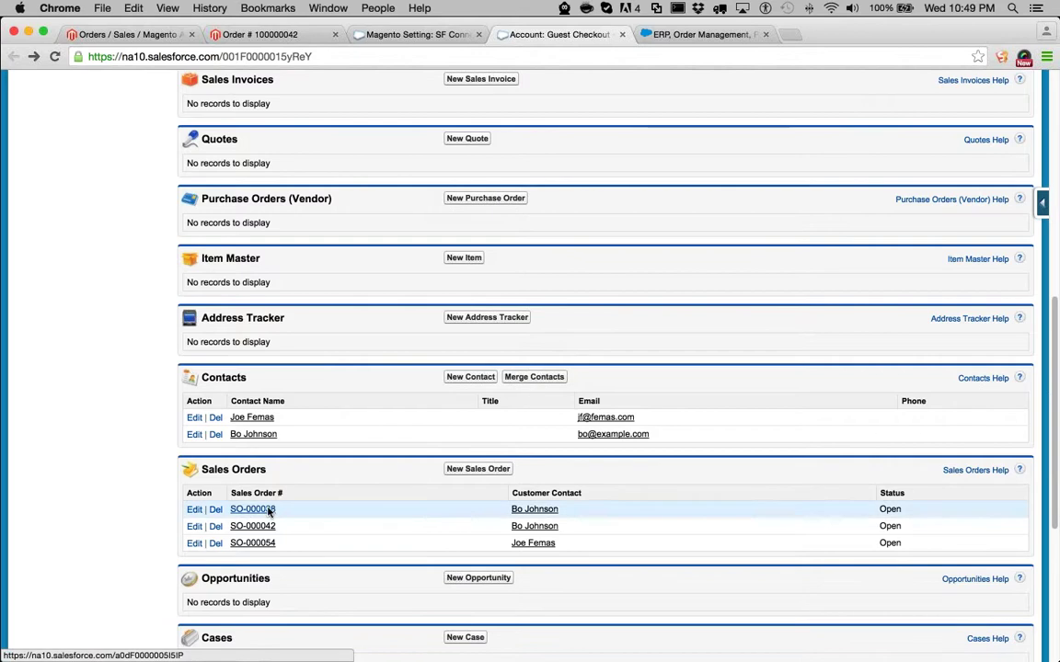
pyautogui.click(265, 509)
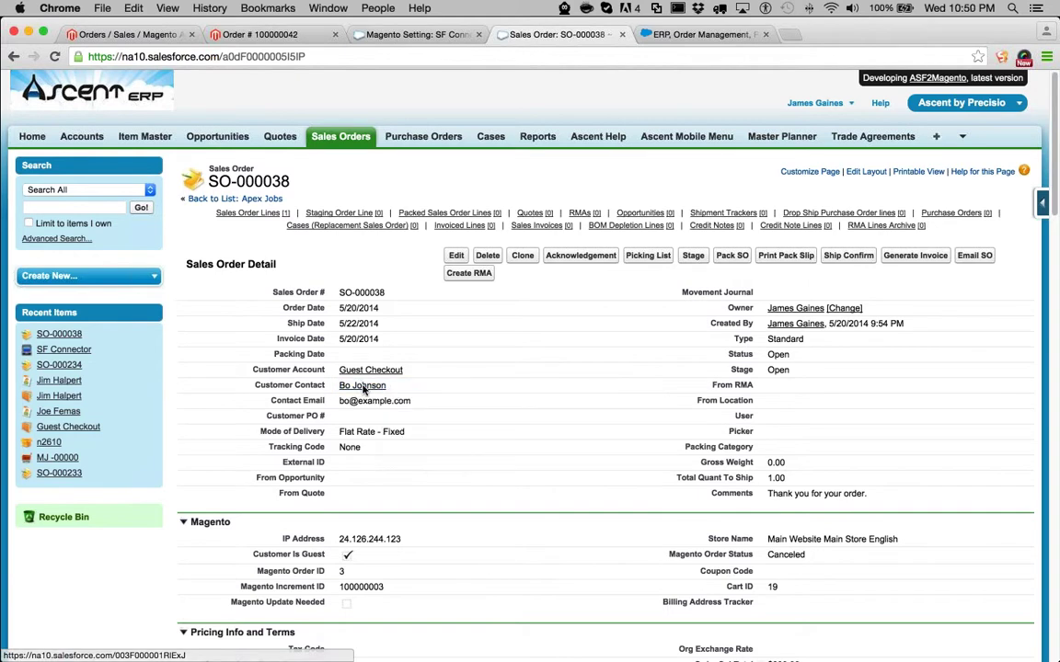
pyautogui.press('super+bracketleft')
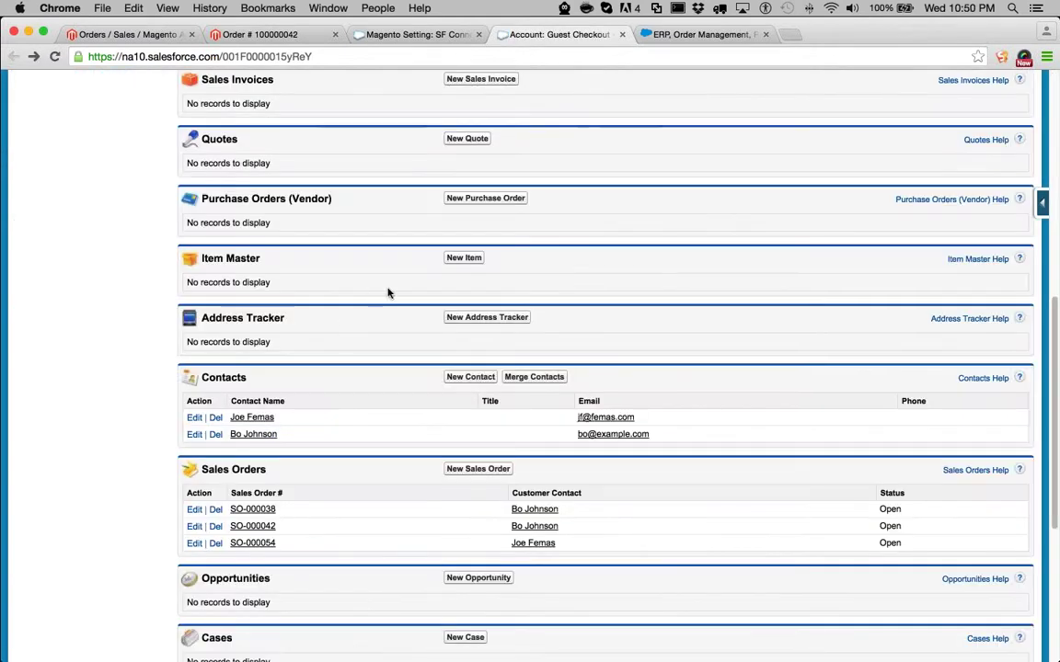
# Return to the SF Connector Magento setting and reload it to check the last order imported.
pyautogui.click(405, 35)
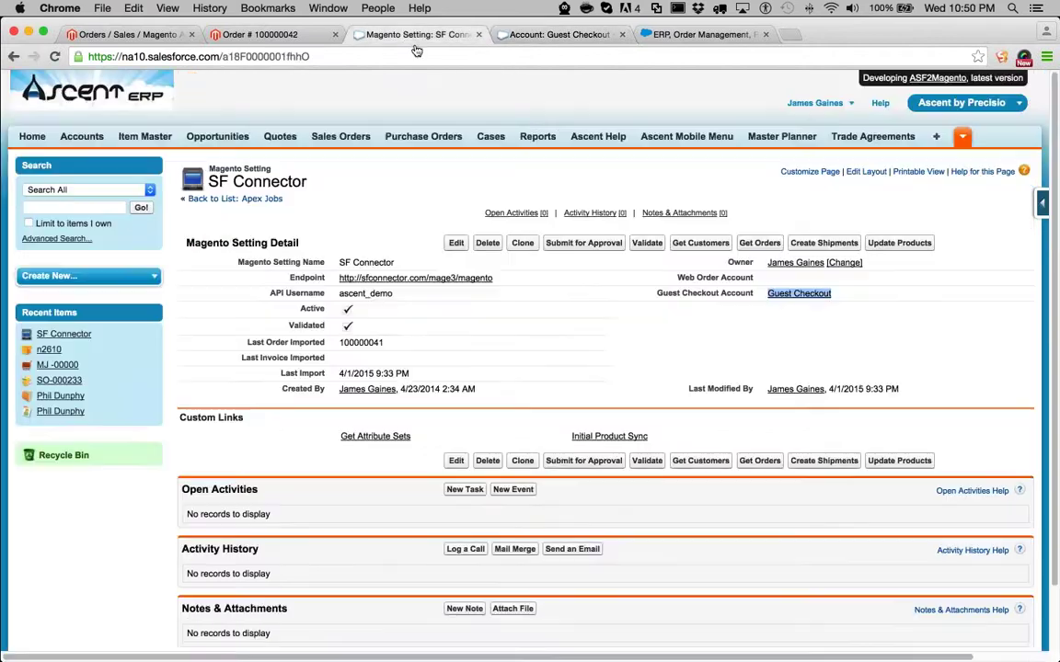
pyautogui.click(756, 285)
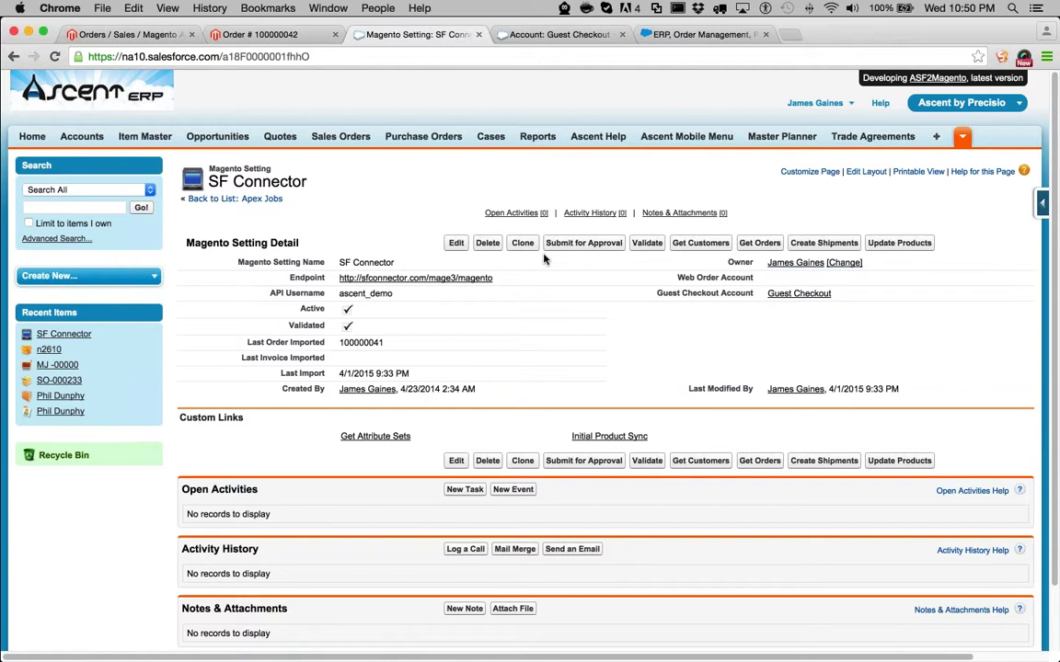
pyautogui.click(55, 56)
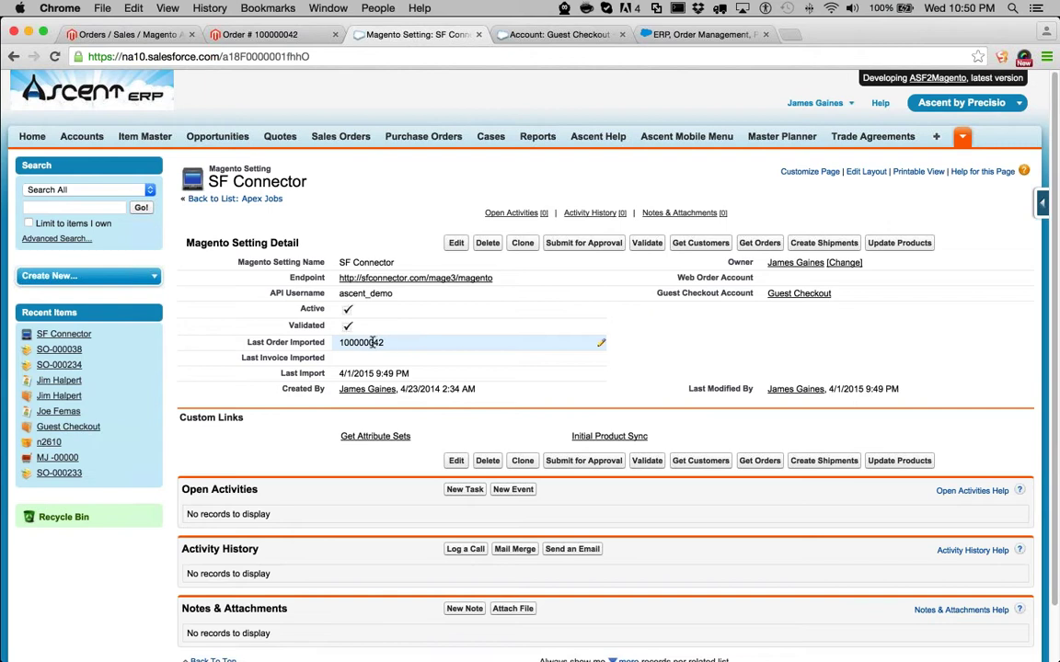
# Open the new customer's account from the recent accounts, review its details and open its related sales order.
pyautogui.click(92, 138)
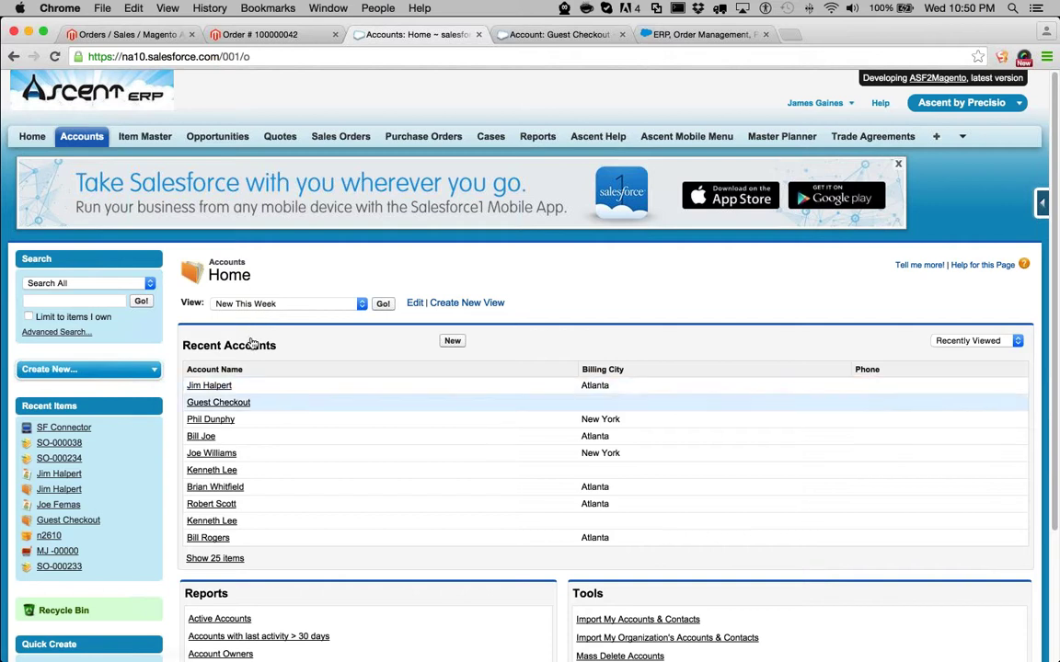
pyautogui.click(212, 386)
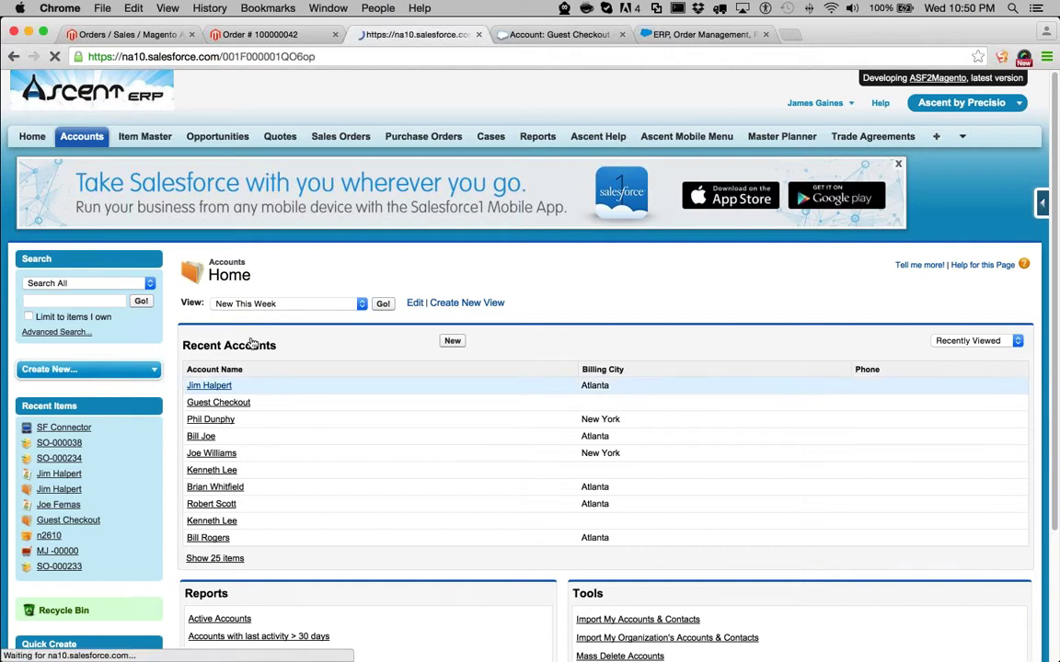
pyautogui.scroll(-2, 552, 442)
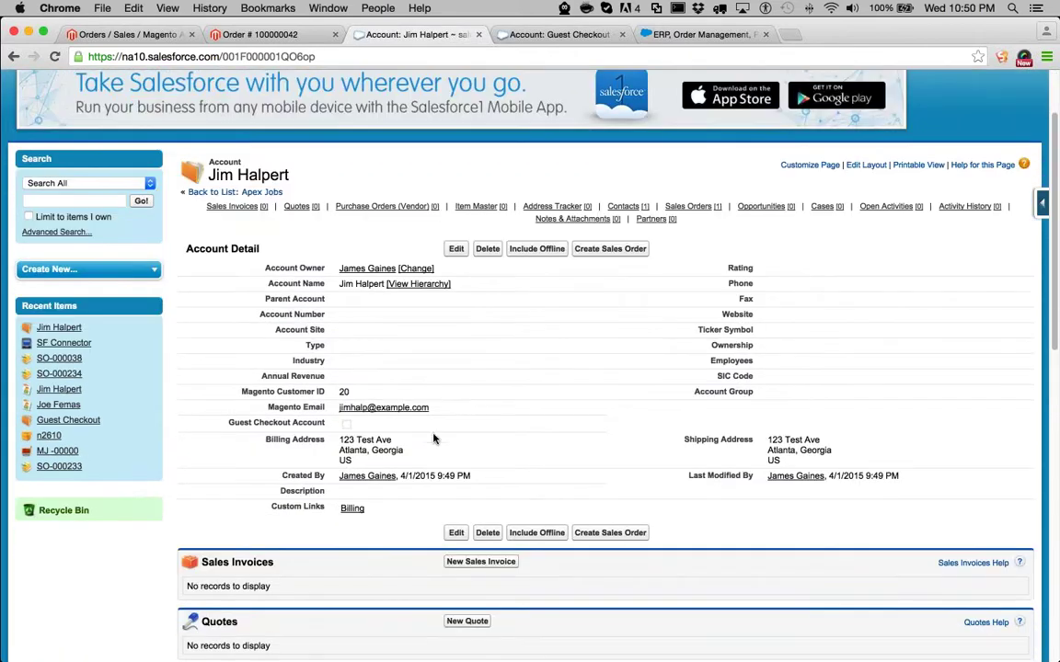
pyautogui.scroll(-10, 431, 416)
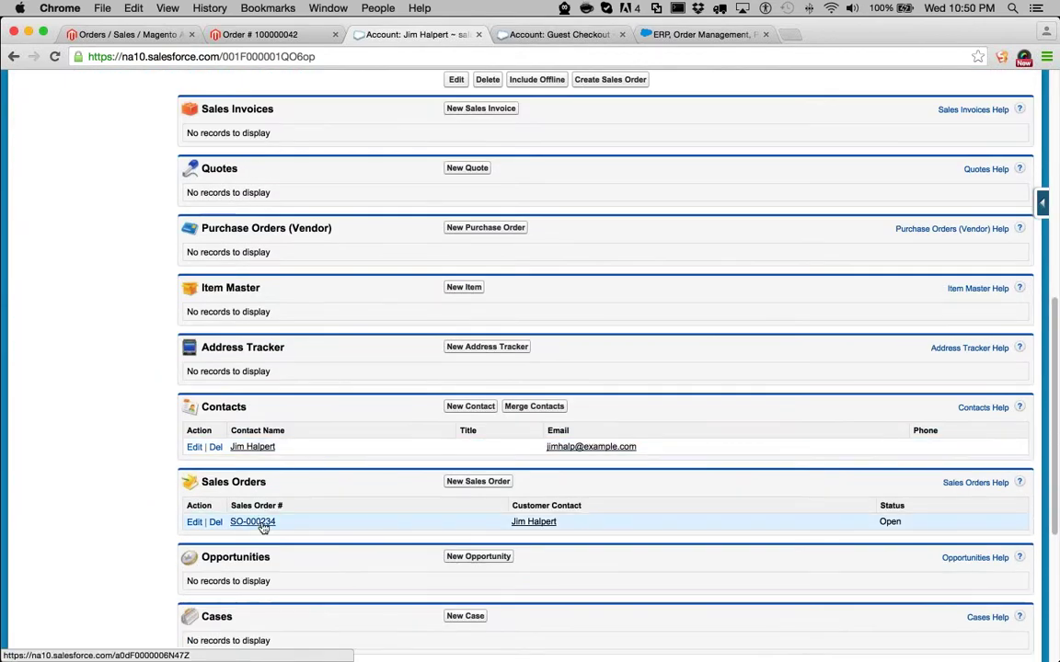
pyautogui.click(261, 526)
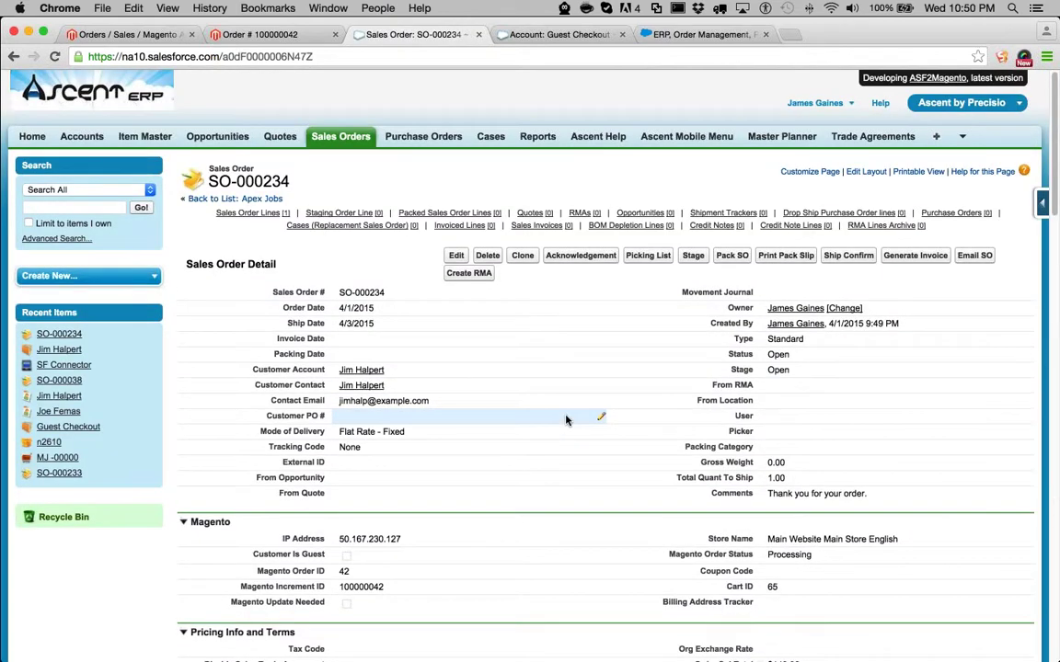
# Examine the sales order's Magento details, mode of delivery, shipping charged, final order total, addresses and order lines.
pyautogui.scroll(-5, 566, 420)
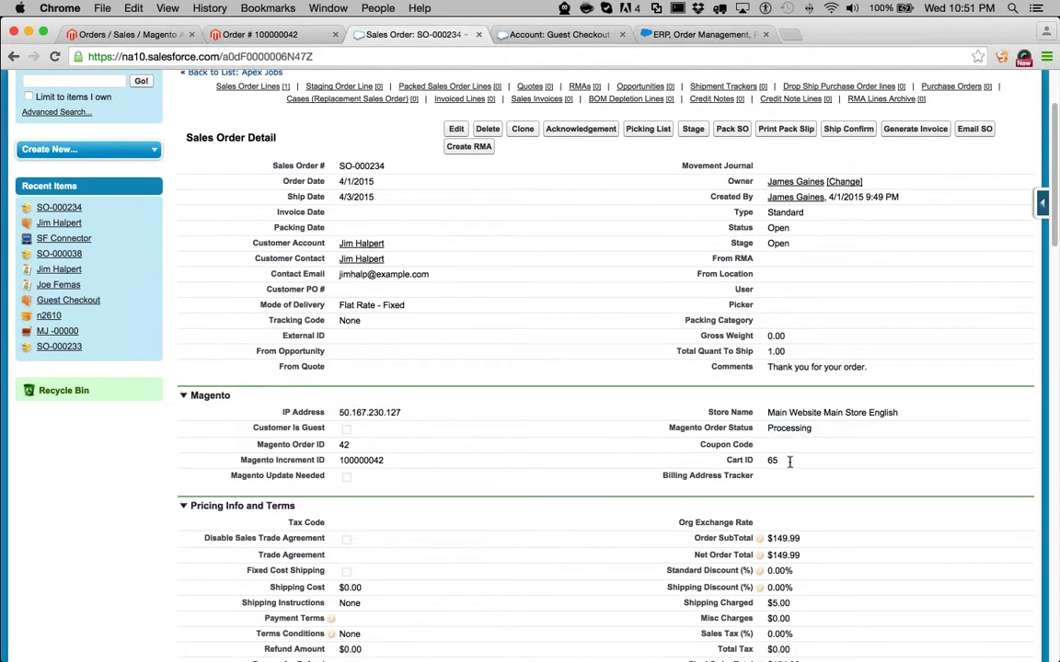
pyautogui.scroll(-5, 589, 405)
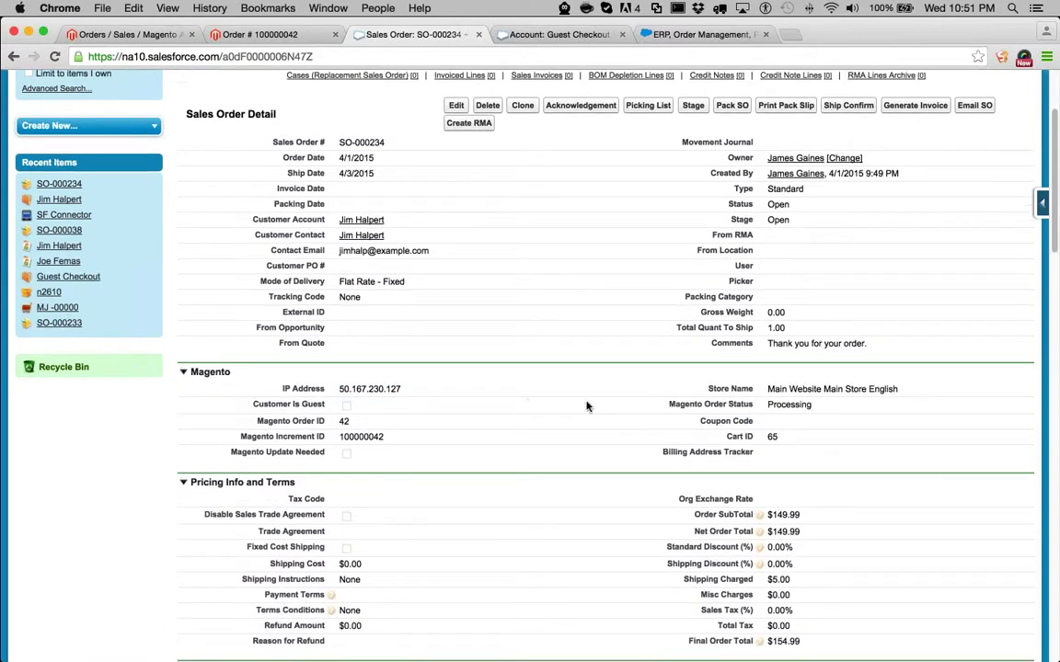
pyautogui.doubleClick(338, 167)
pyautogui.moveTo(339, 167); pyautogui.dragTo(407, 168)
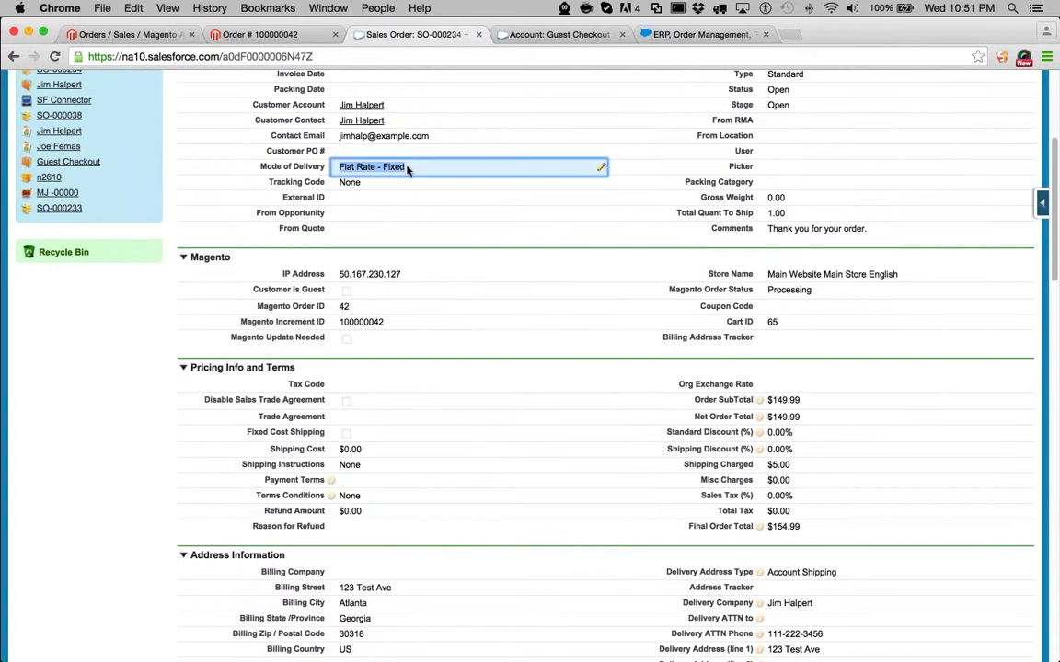
pyautogui.doubleClick(789, 466)
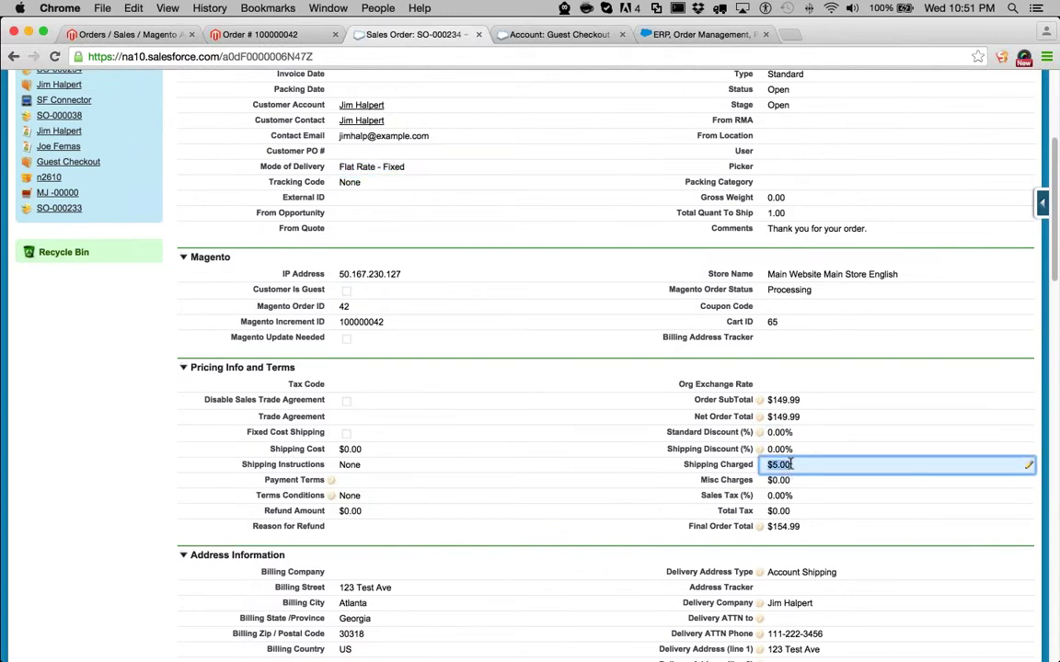
pyautogui.moveTo(768, 527); pyautogui.dragTo(806, 525)
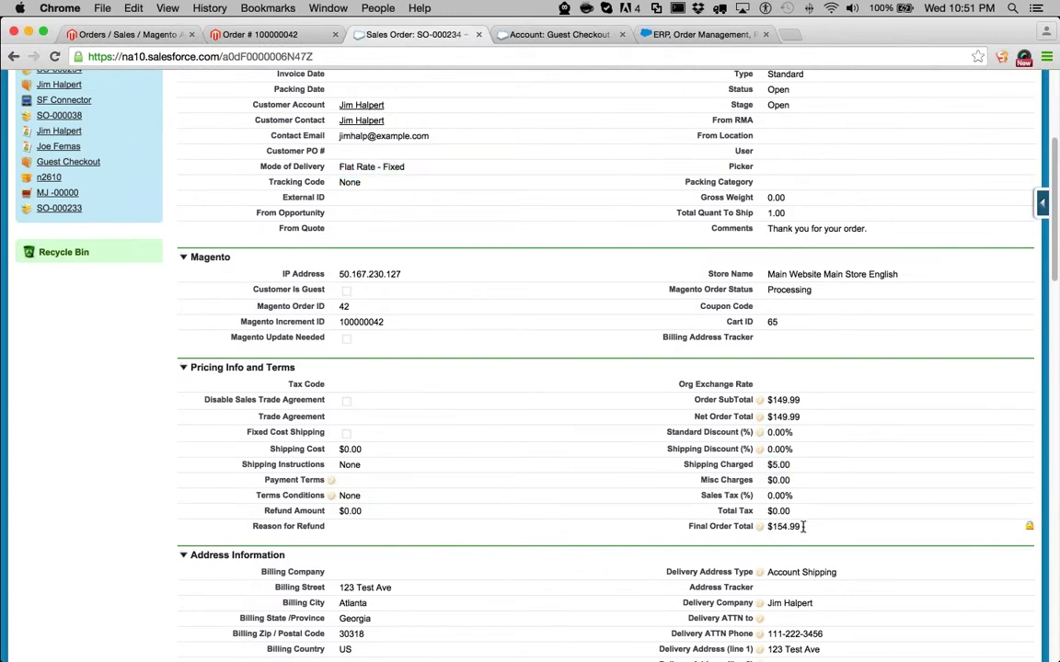
pyautogui.scroll(-5, 518, 514)
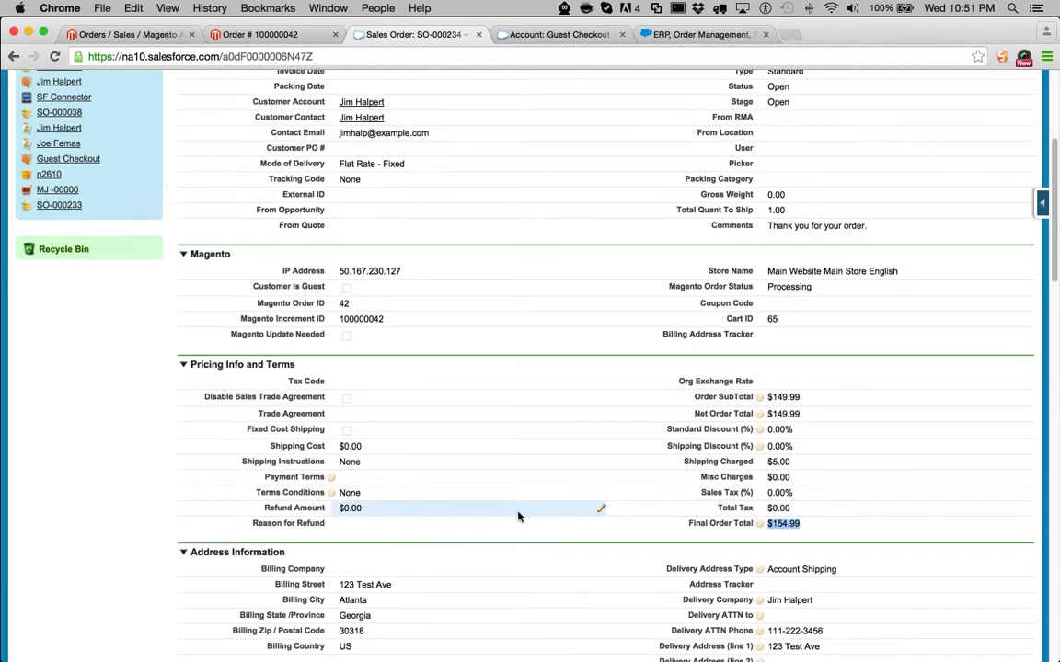
pyautogui.scroll(-7, 518, 516)
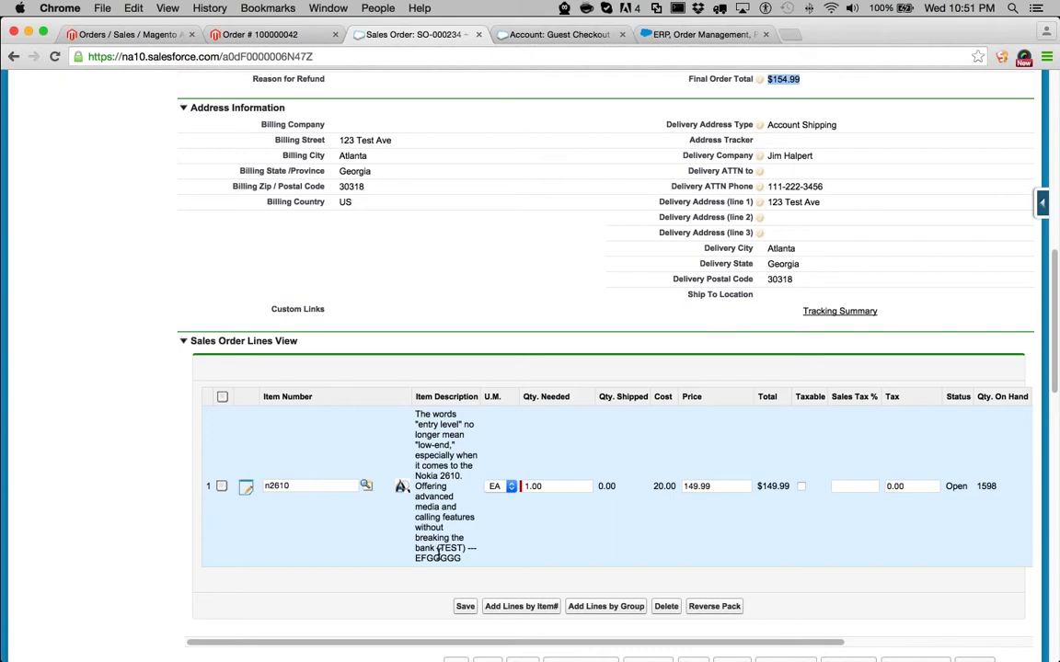
# Compare the order in the storefront and the Magento Admin Panel, including its invoices, and return to the Salesforce sales order.
pyautogui.click(273, 36)
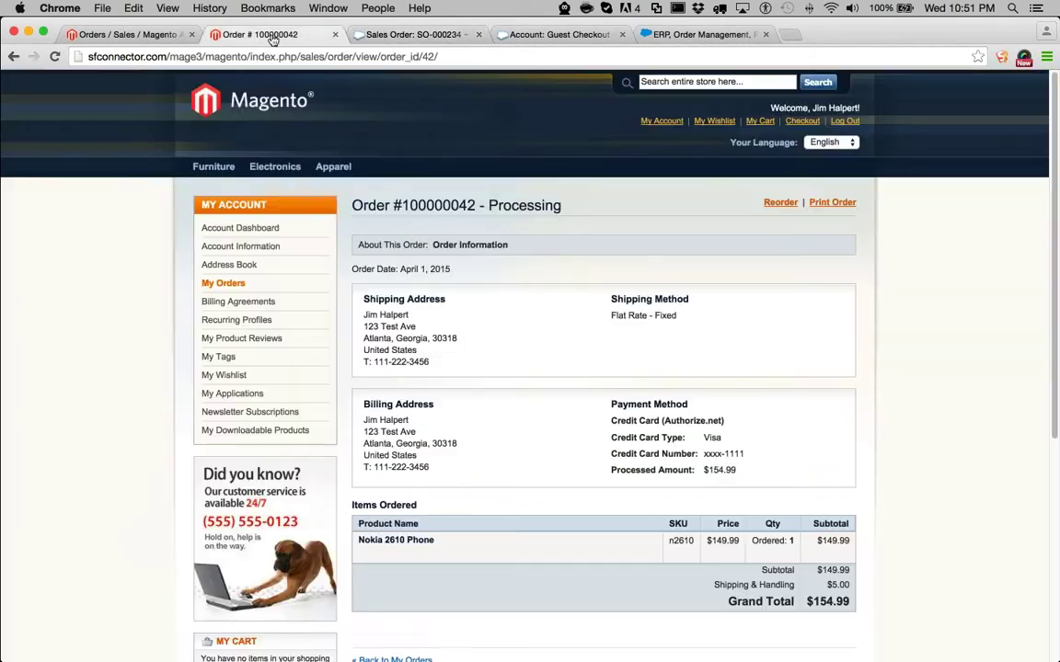
pyautogui.scroll(-2, 686, 379)
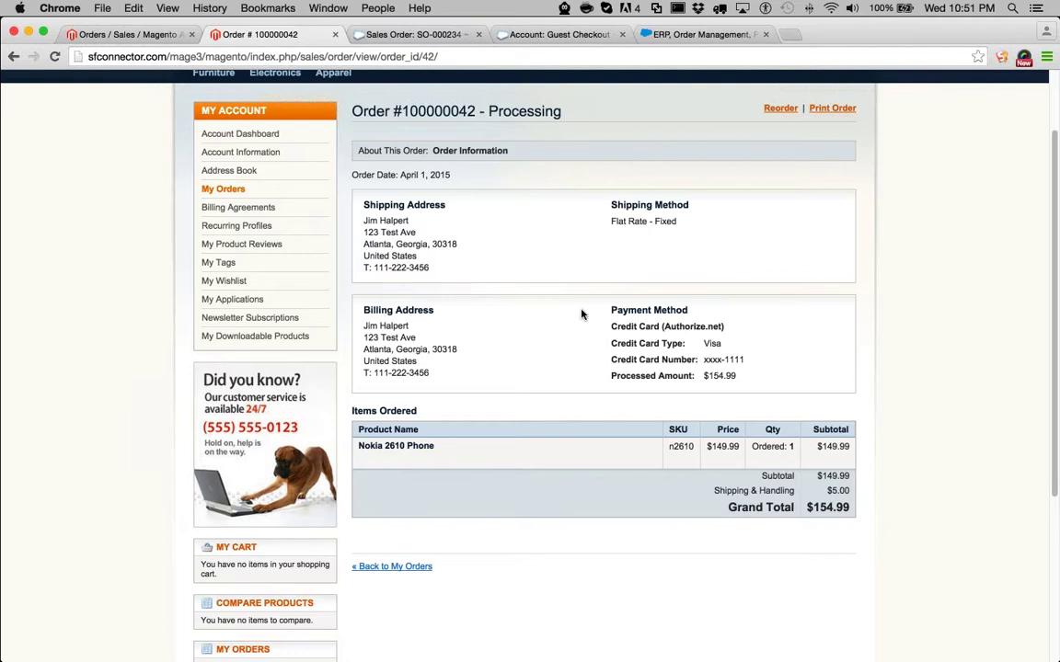
pyautogui.click(150, 37)
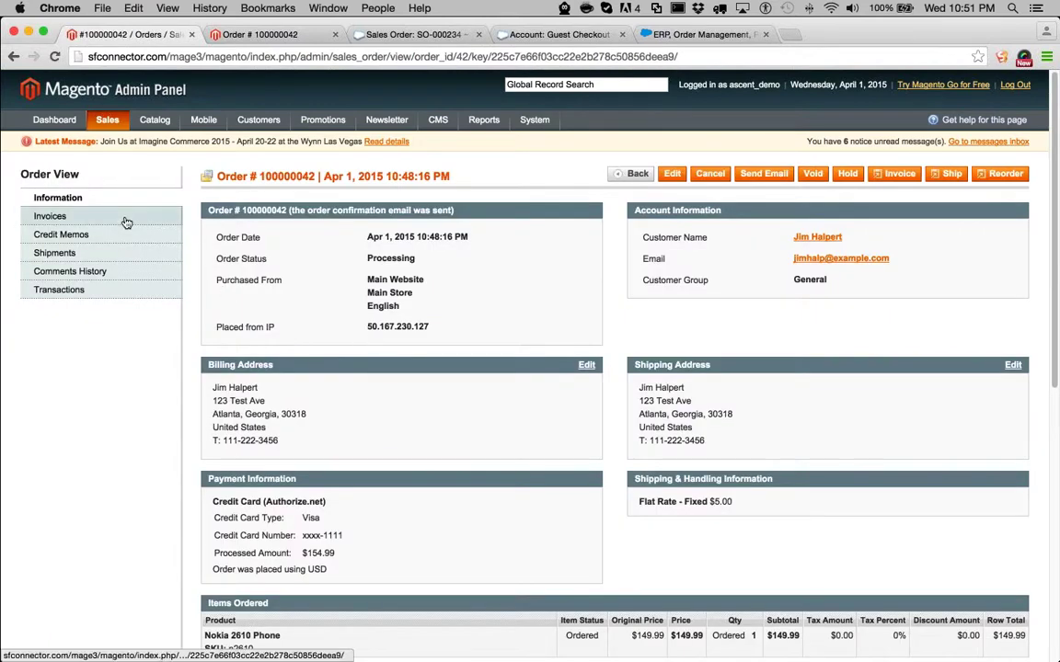
pyautogui.click(126, 219)
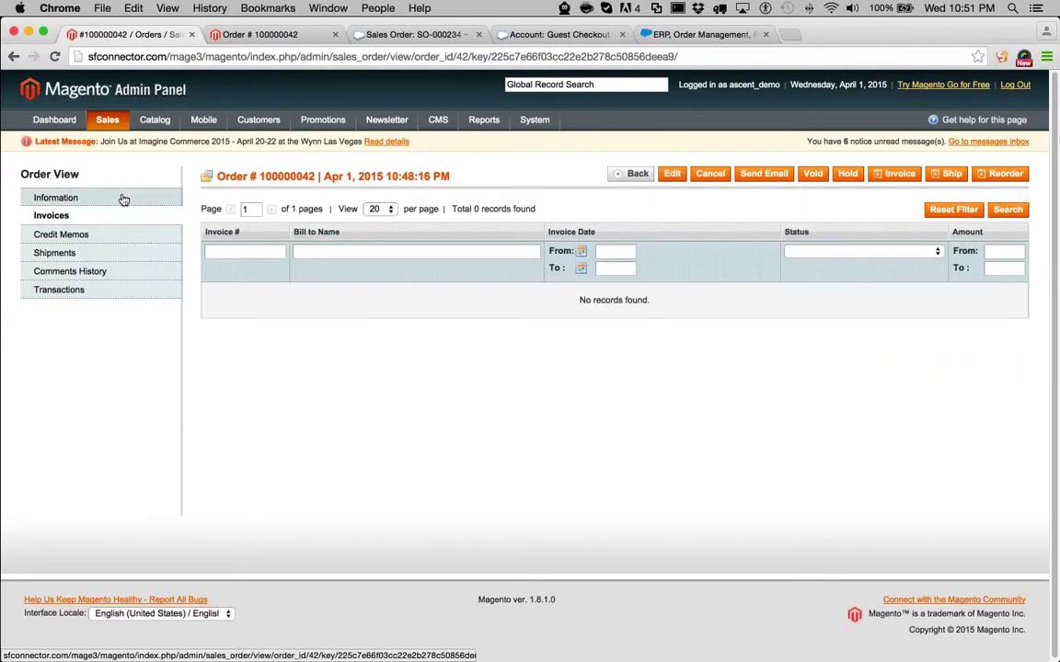
pyautogui.click(124, 199)
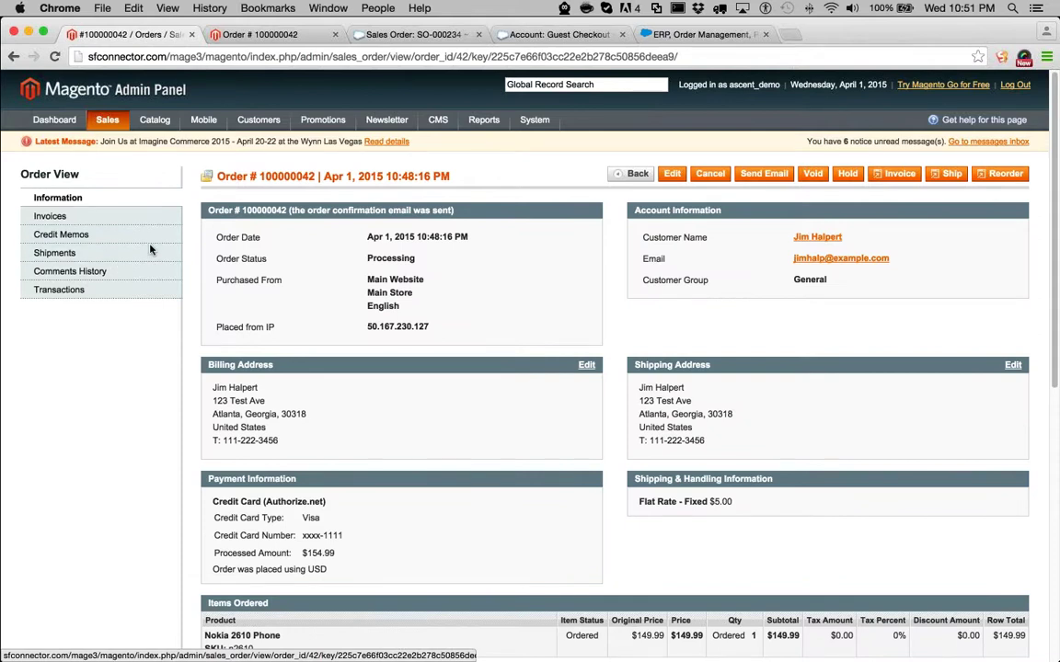
pyautogui.click(425, 36)
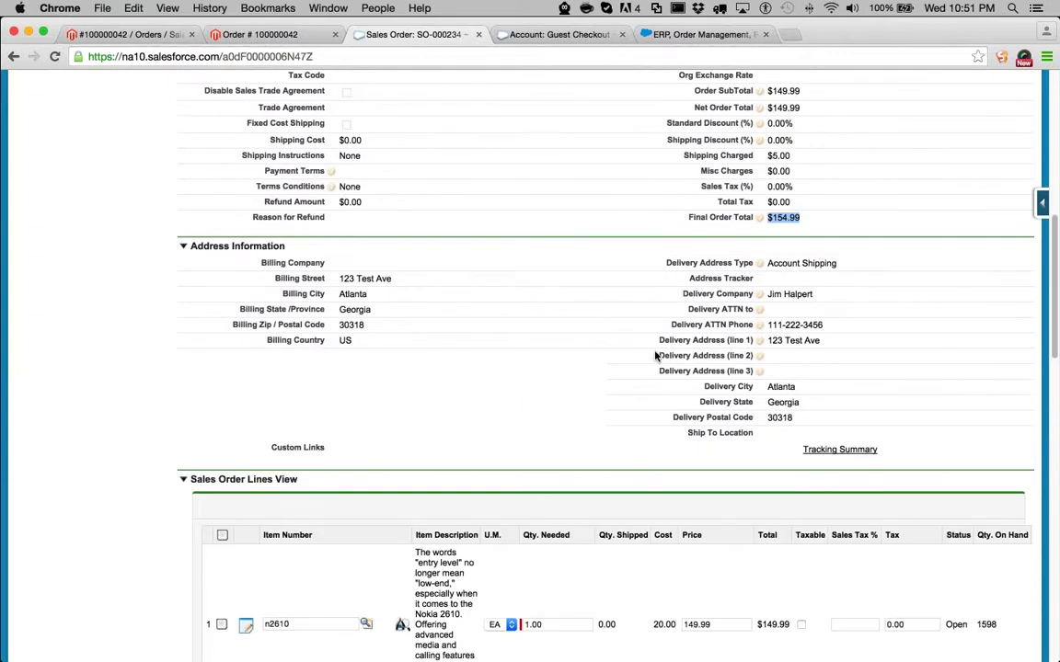
# Pack the open n2610 line of the sales order and save the packing.
pyautogui.scroll(10, 656, 356)
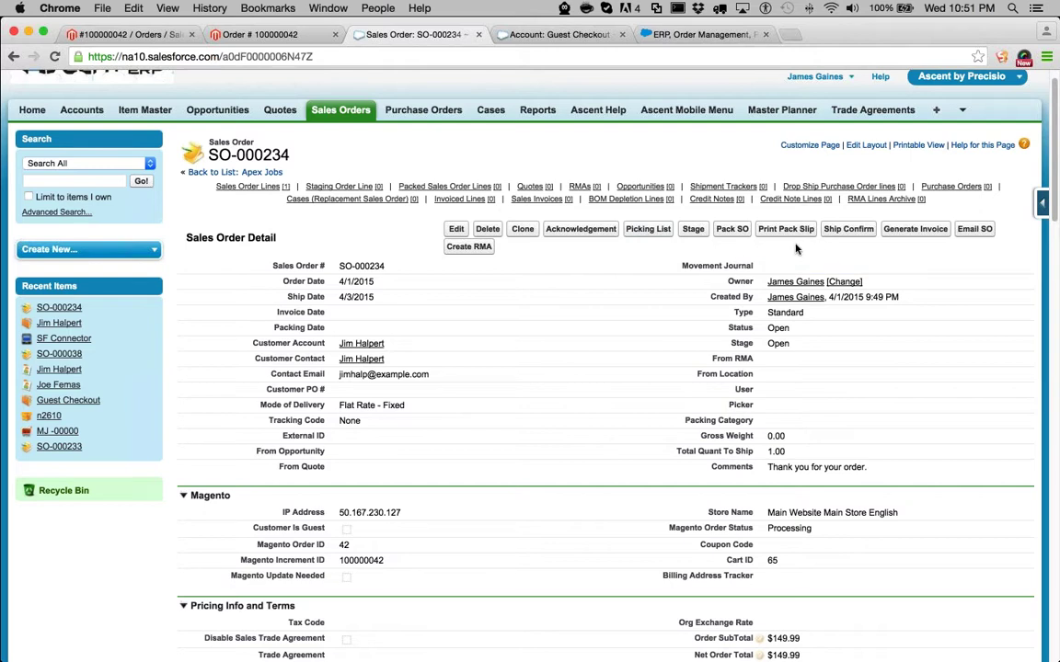
pyautogui.click(734, 232)
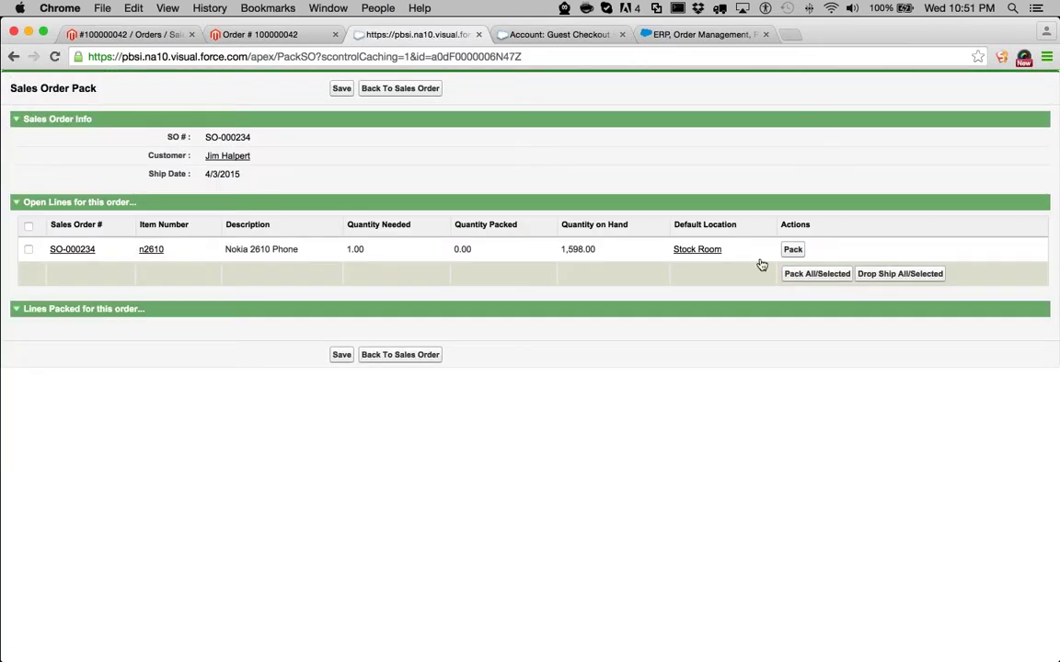
pyautogui.click(793, 276)
pyautogui.click(343, 405)
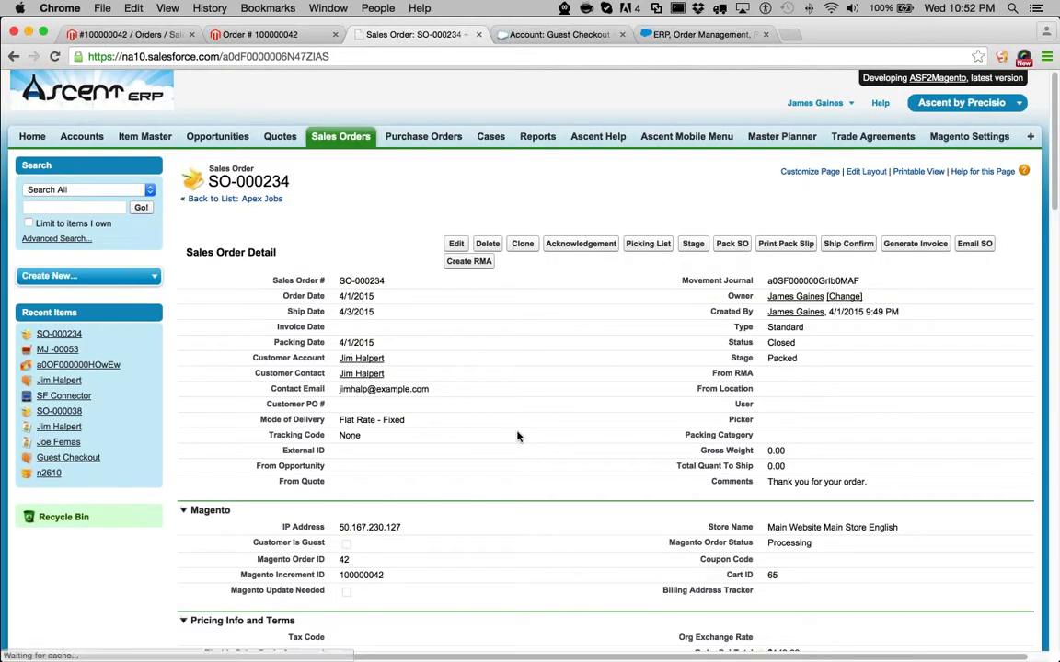
# Examine the packed sales order's status, stage, Magento details, order lines and related lists.
pyautogui.scroll(-2, 517, 437)
pyautogui.scroll(-1, 517, 437)
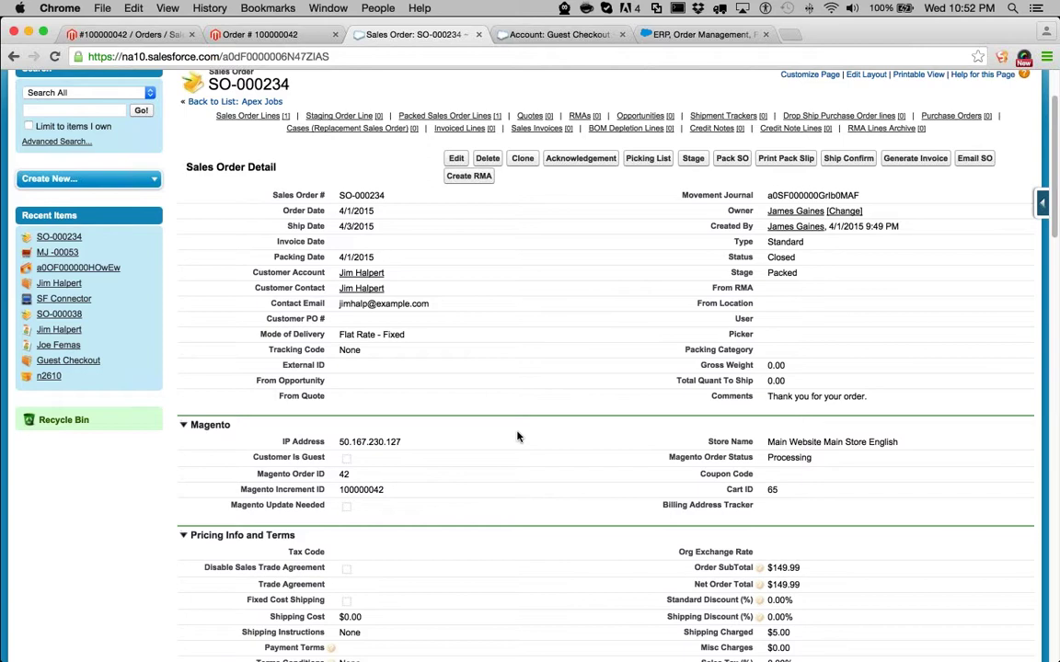
pyautogui.scroll(1, 517, 437)
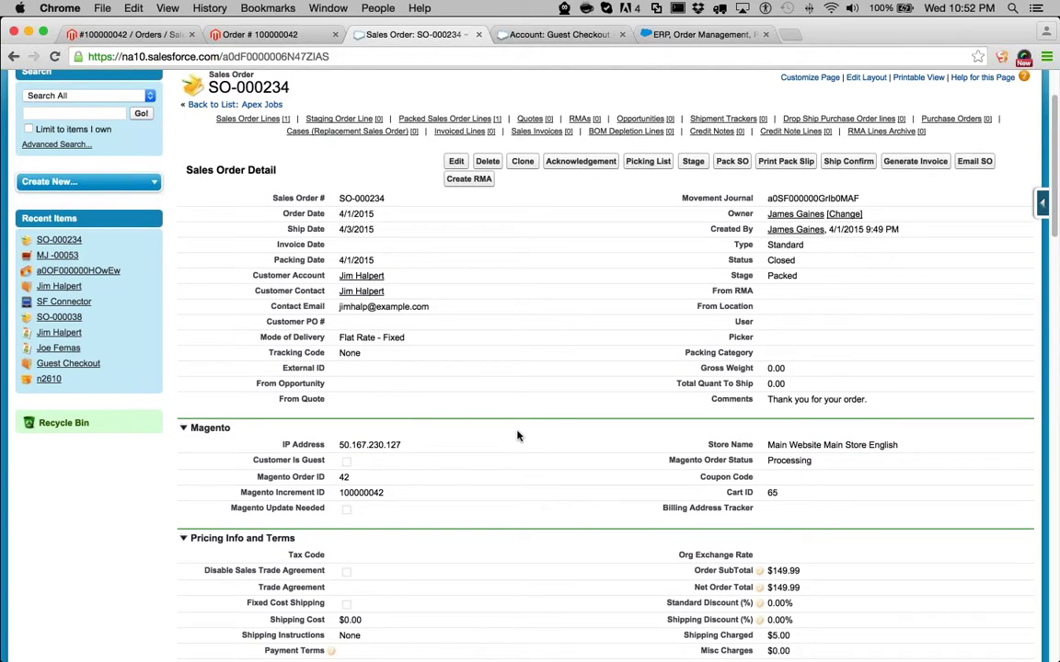
pyautogui.scroll(-10, 517, 436)
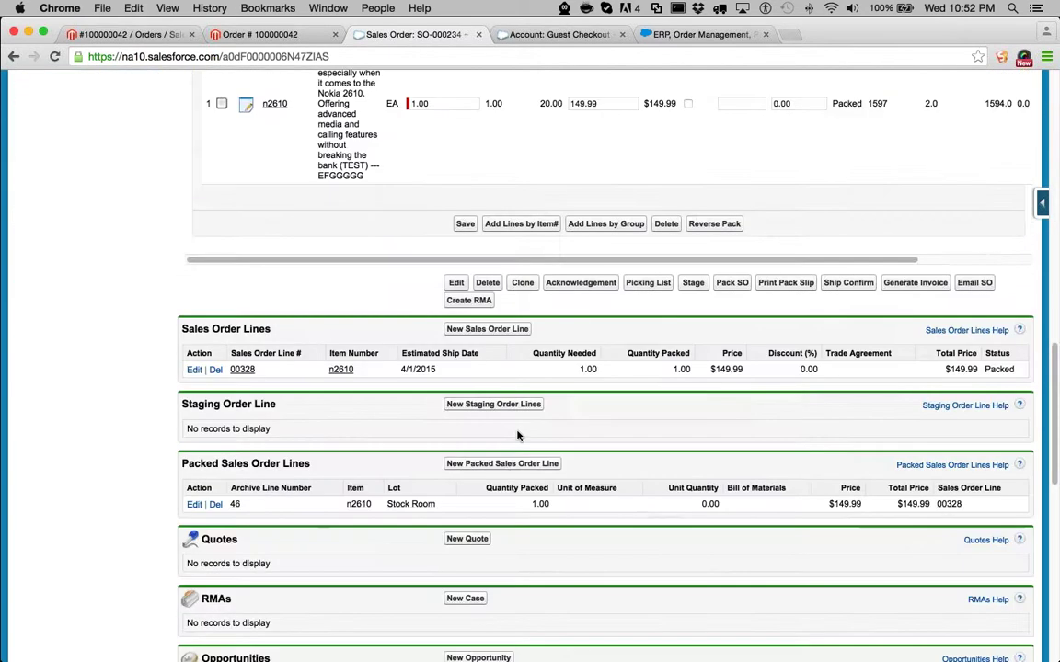
pyautogui.scroll(-10, 517, 437)
pyautogui.scroll(-3, 518, 436)
pyautogui.scroll(10, 626, 458)
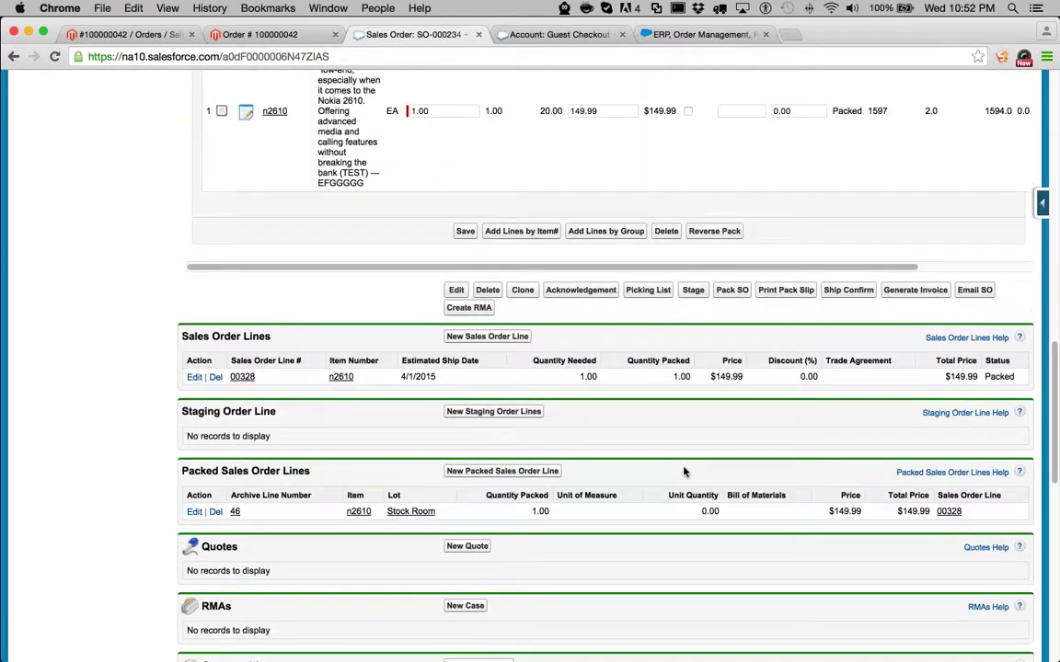
# Open the Sales Order page layout, check the Shipment Trackers related list and cancel layout editing.
pyautogui.scroll(15, 683, 472)
pyautogui.moveTo(713, 225)
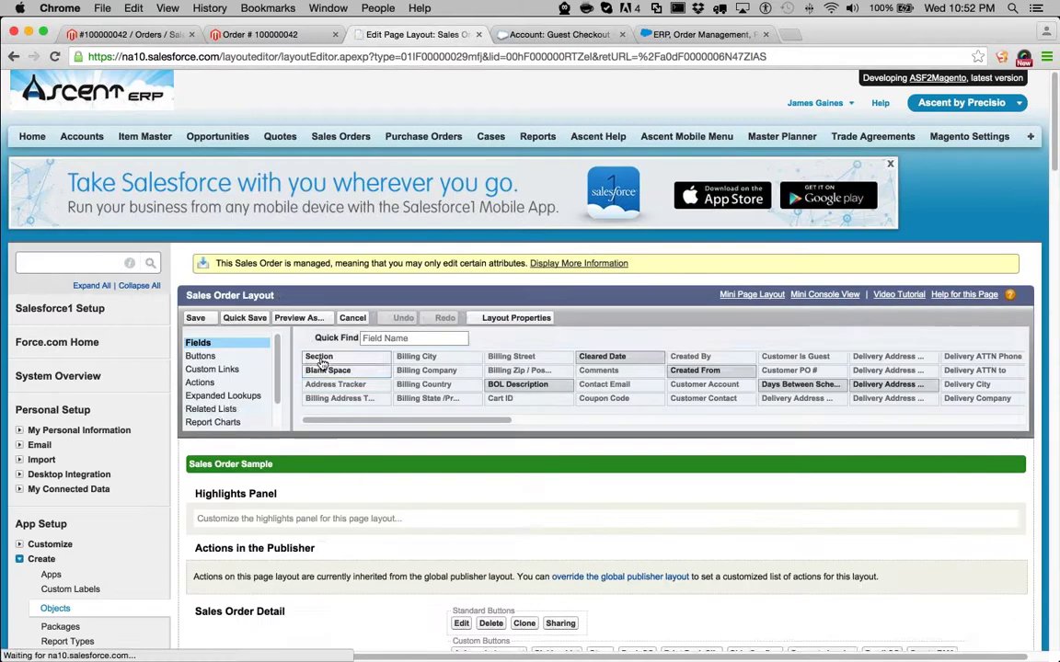
pyautogui.click(221, 409)
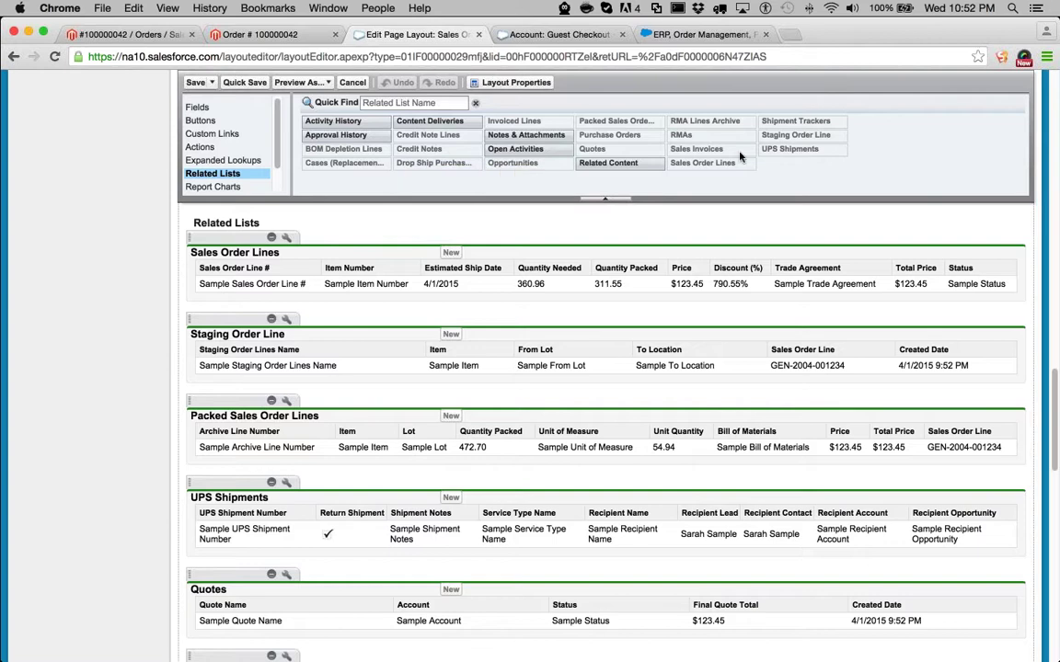
pyautogui.click(793, 120)
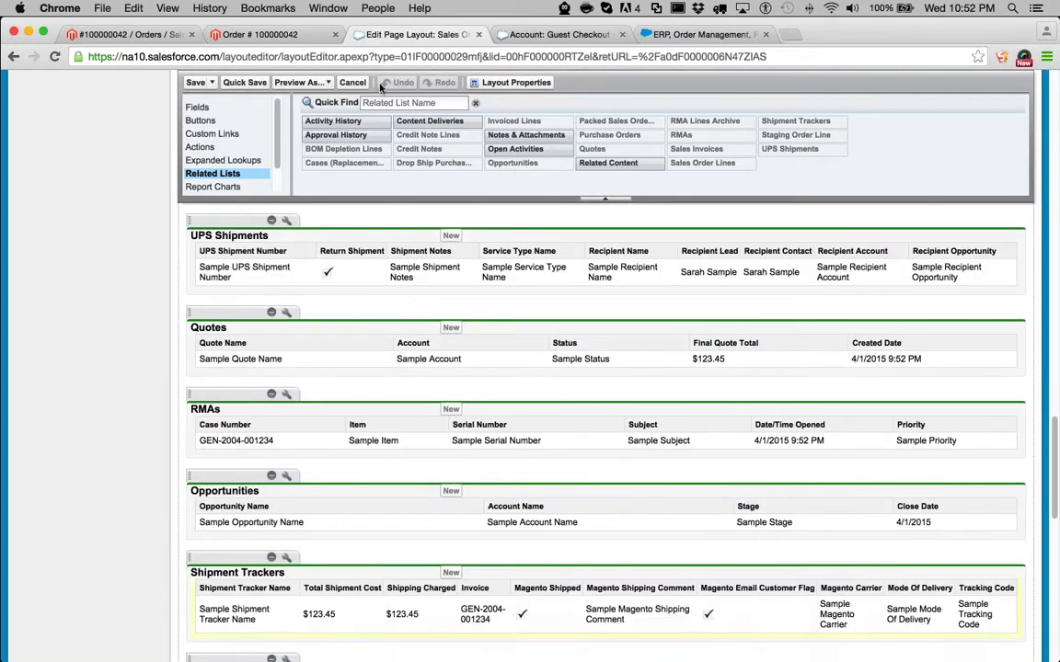
pyautogui.click(346, 82)
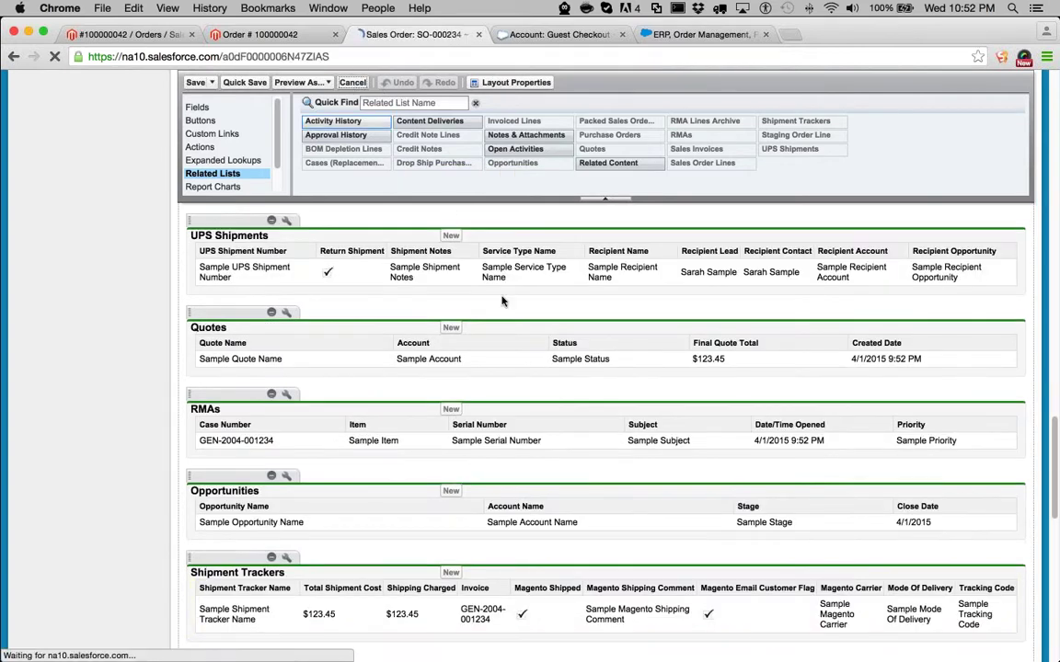
pyautogui.scroll(-5, 492, 333)
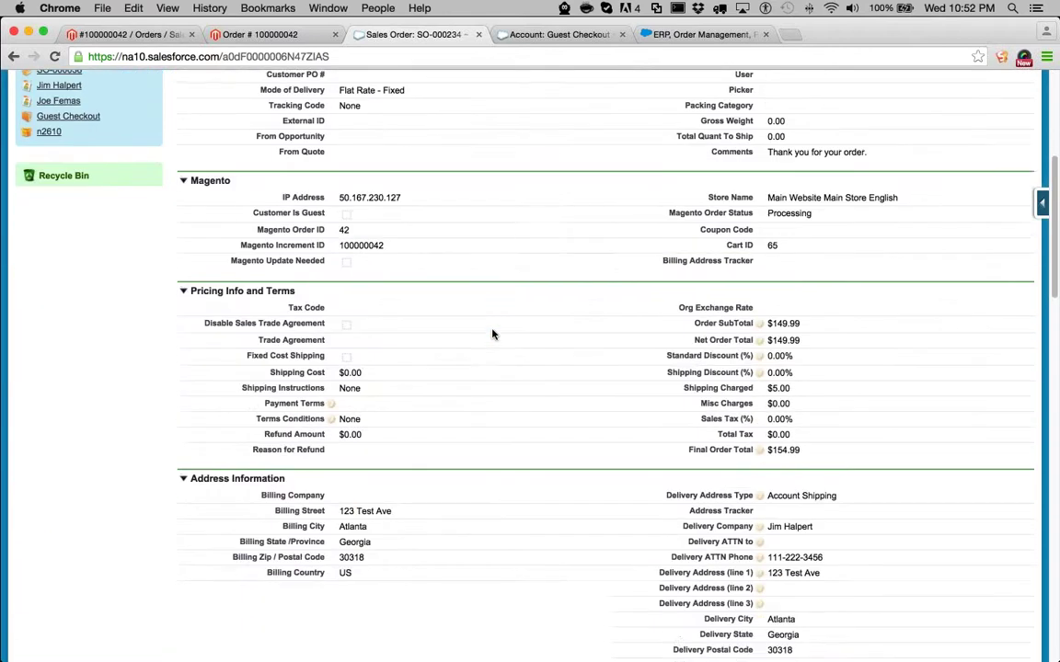
pyautogui.scroll(-10, 492, 333)
pyautogui.scroll(-5, 492, 333)
pyautogui.scroll(-4, 492, 333)
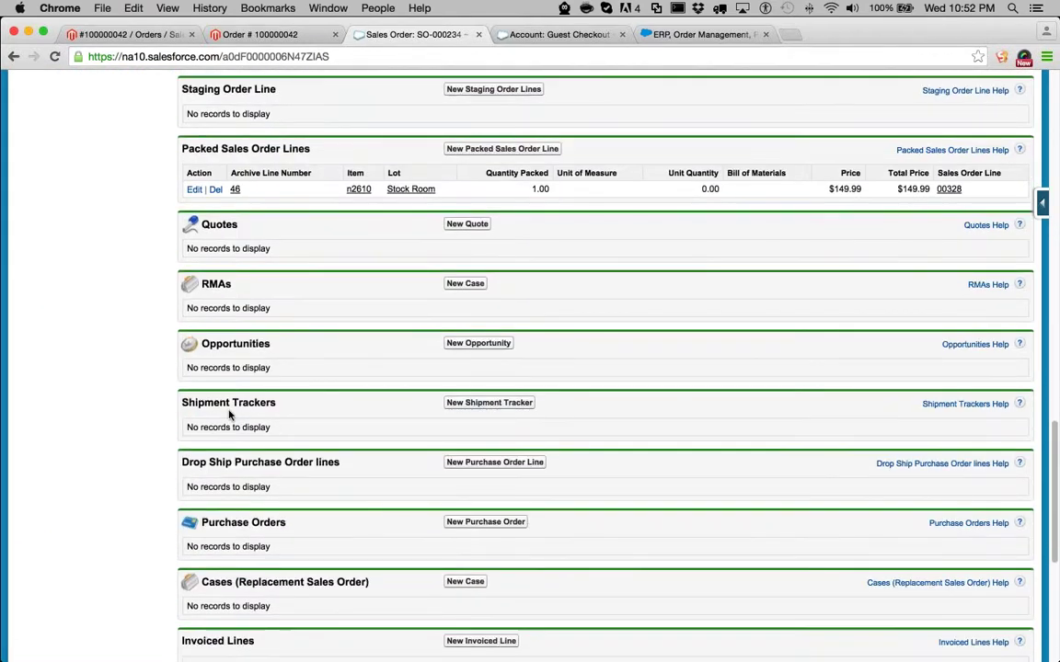
pyautogui.click(470, 405)
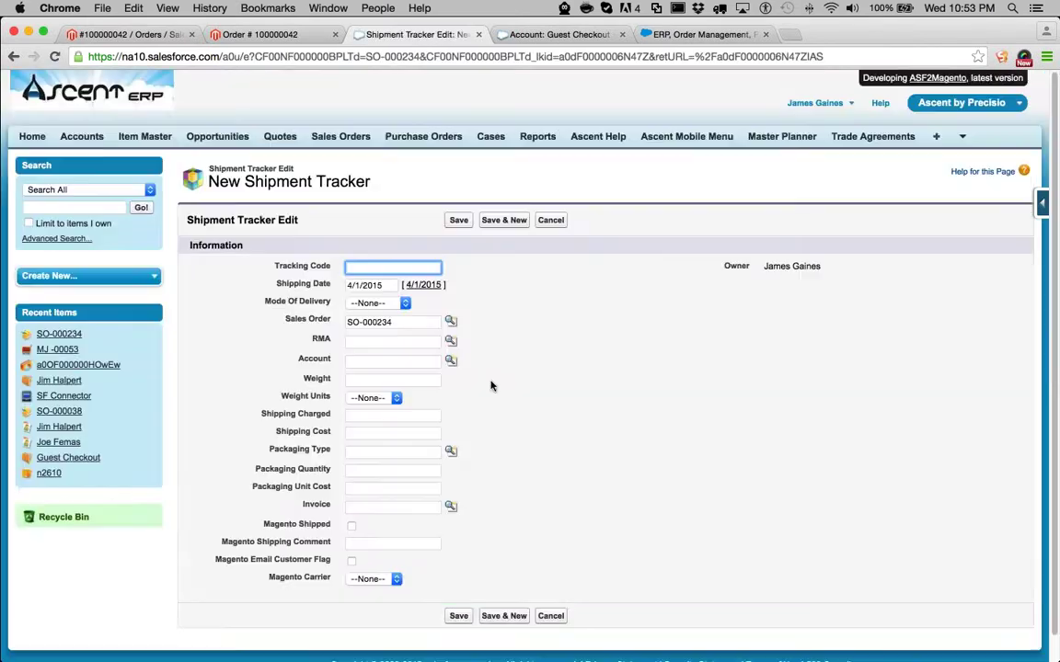
pyautogui.write('342646345745687')
pyautogui.click(362, 580)
pyautogui.click(373, 591)
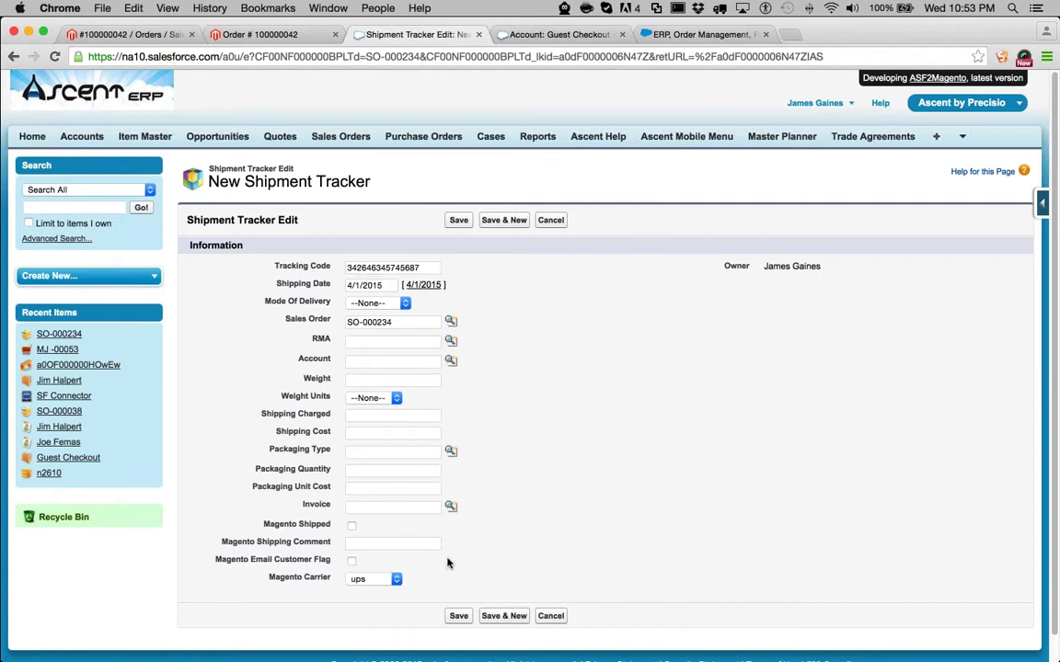
# Add a shipping comment greeting the customer by first name with "your order was shipped with love.", enable the Magento email customer flag, and save.
pyautogui.click(375, 542)
pyautogui.write('Hi ')
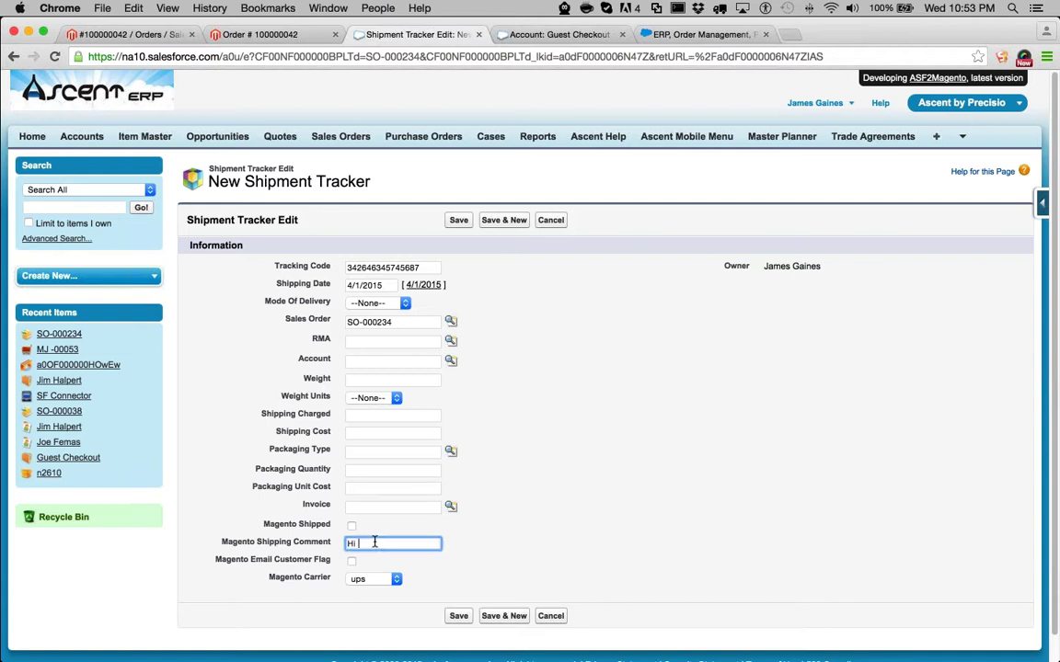
pyautogui.write('Jim, your order ')
pyautogui.write('was shipped with')
pyautogui.write(' love.')
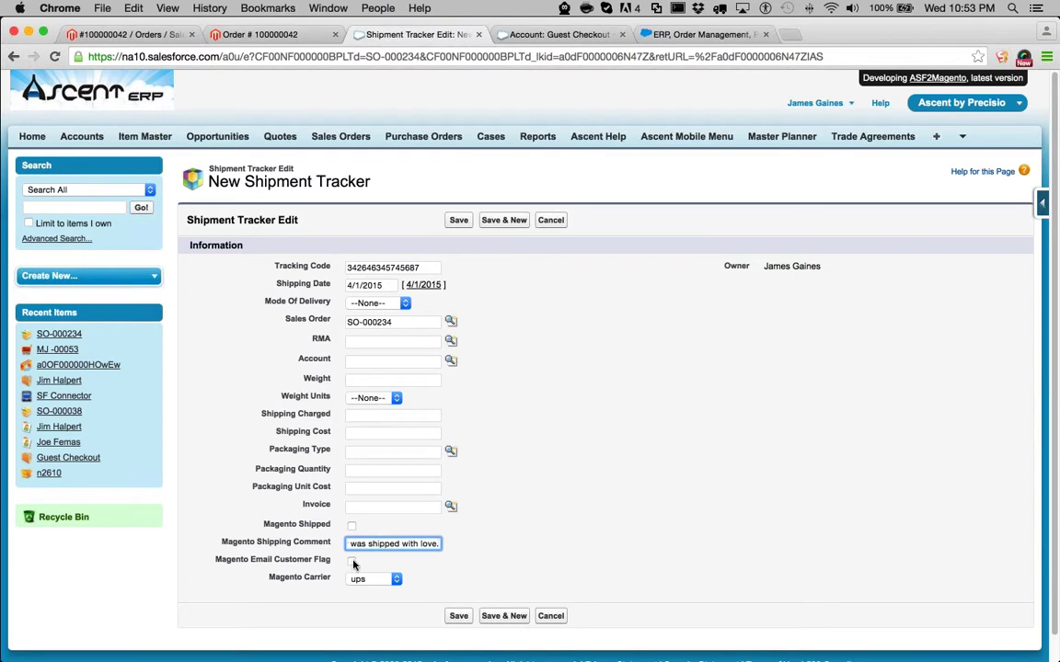
pyautogui.press('Tab')
pyautogui.press('space')
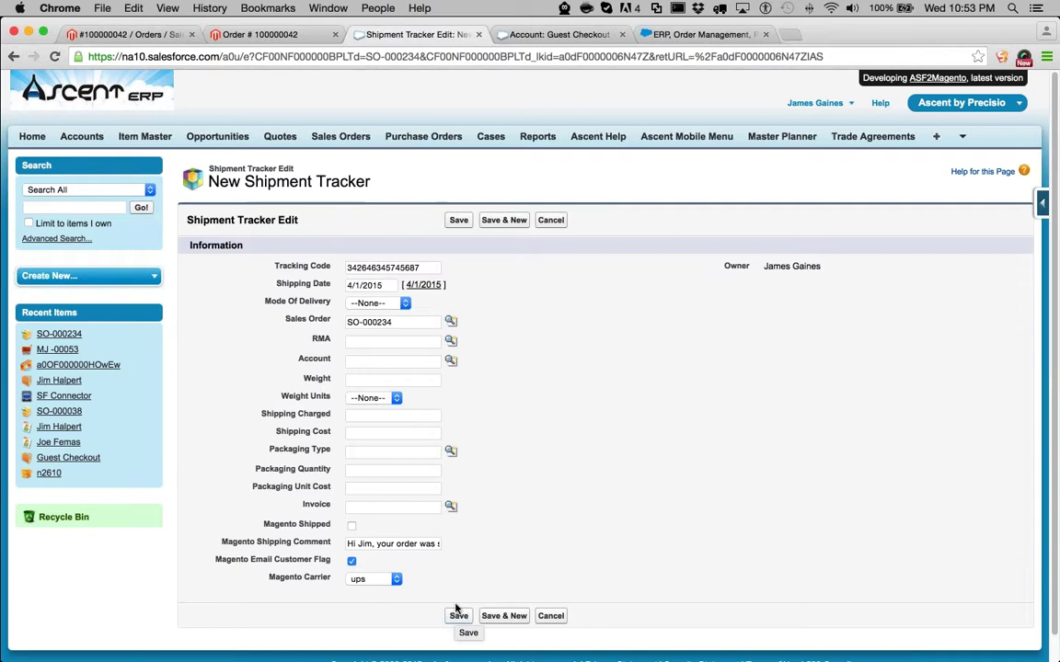
pyautogui.click(457, 613)
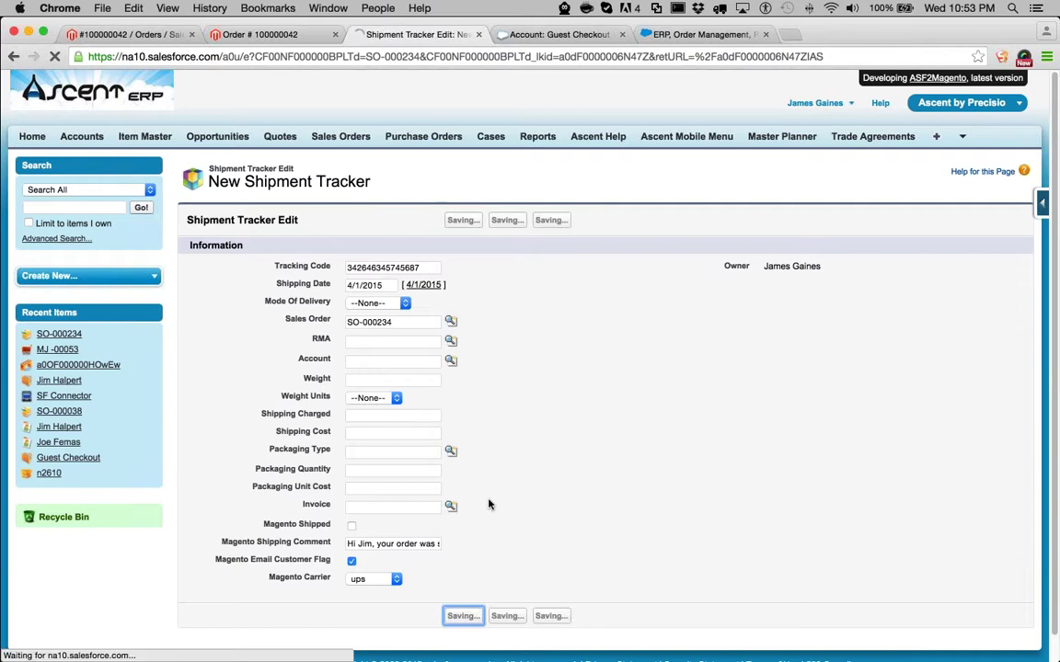
# Return to the sales order and check the new shipment tracker's tracking code and the Magento Update Needed flag.
pyautogui.click(373, 341)
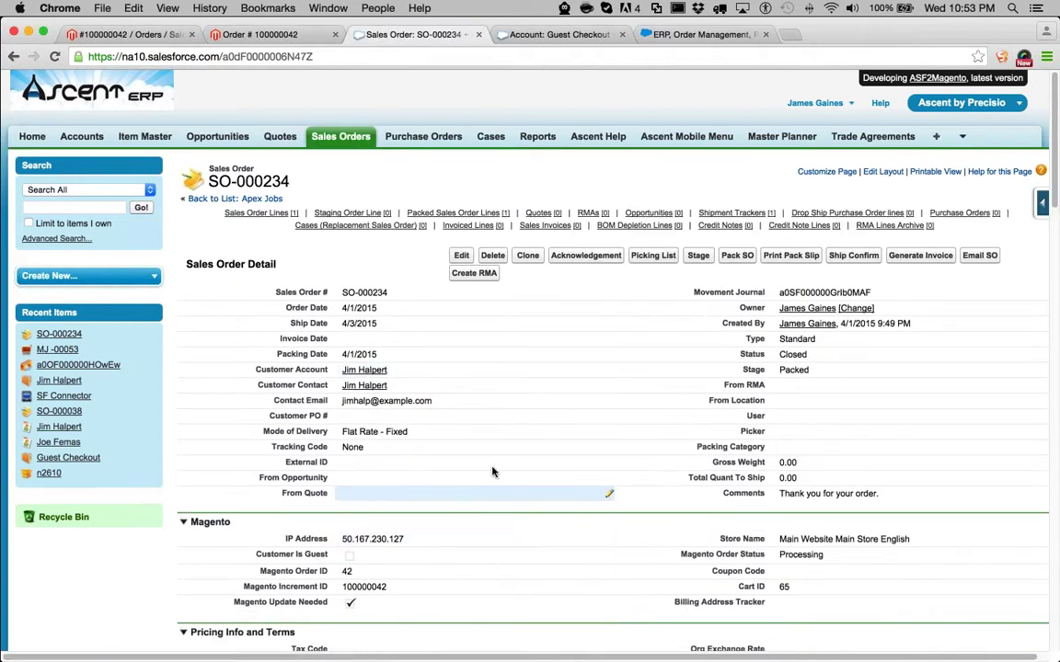
pyautogui.scroll(-20, 490, 506)
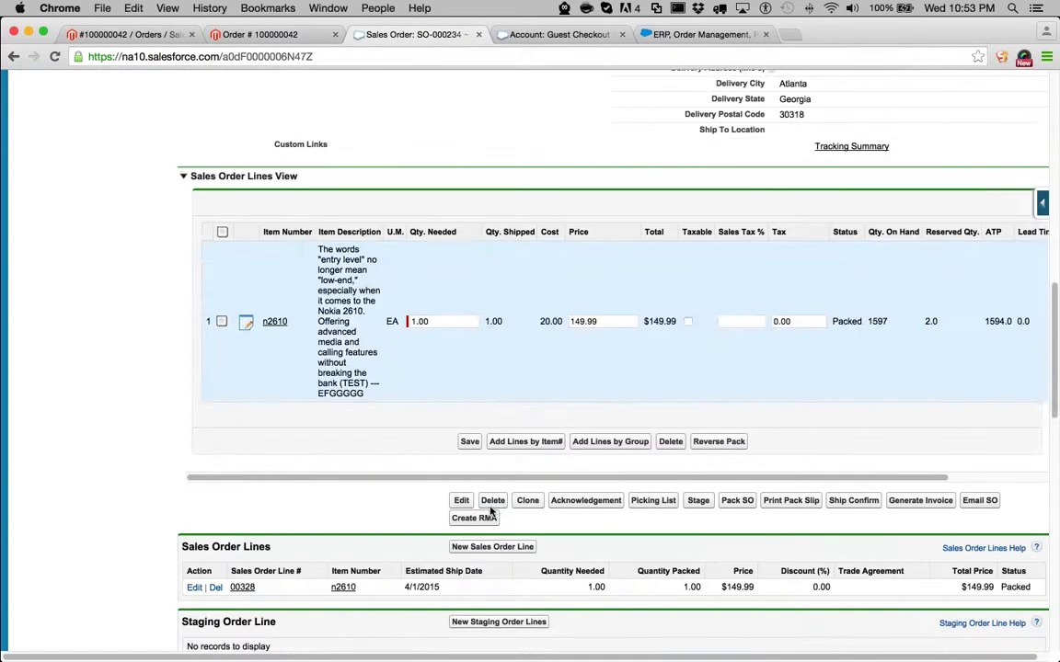
pyautogui.scroll(-1, 491, 513)
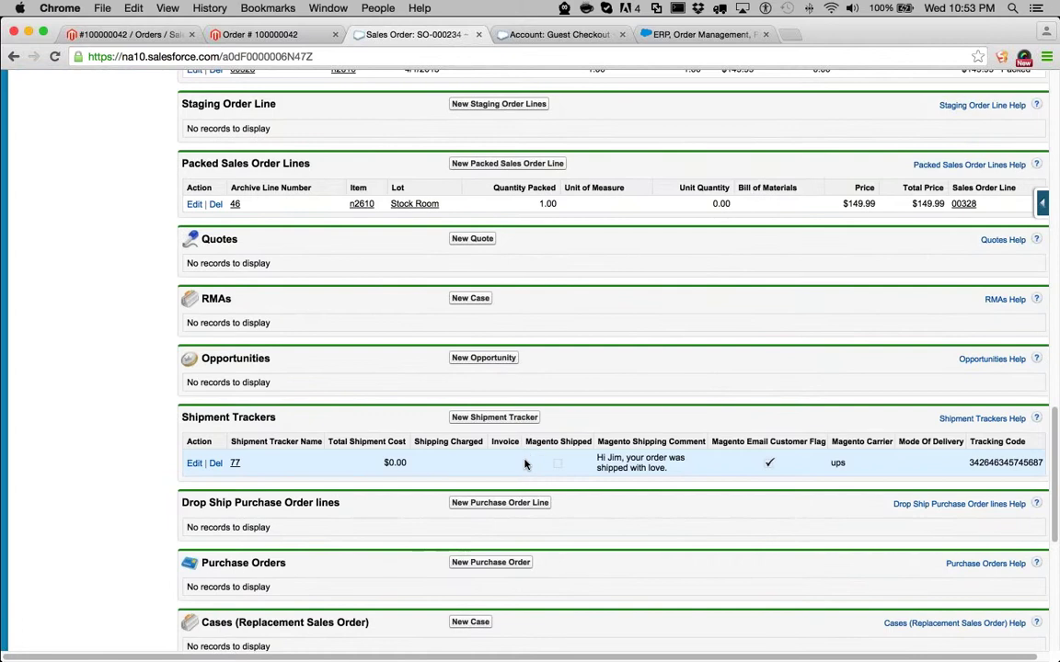
pyautogui.doubleClick(1003, 463)
pyautogui.scroll(18, 749, 506)
pyautogui.scroll(3, 751, 506)
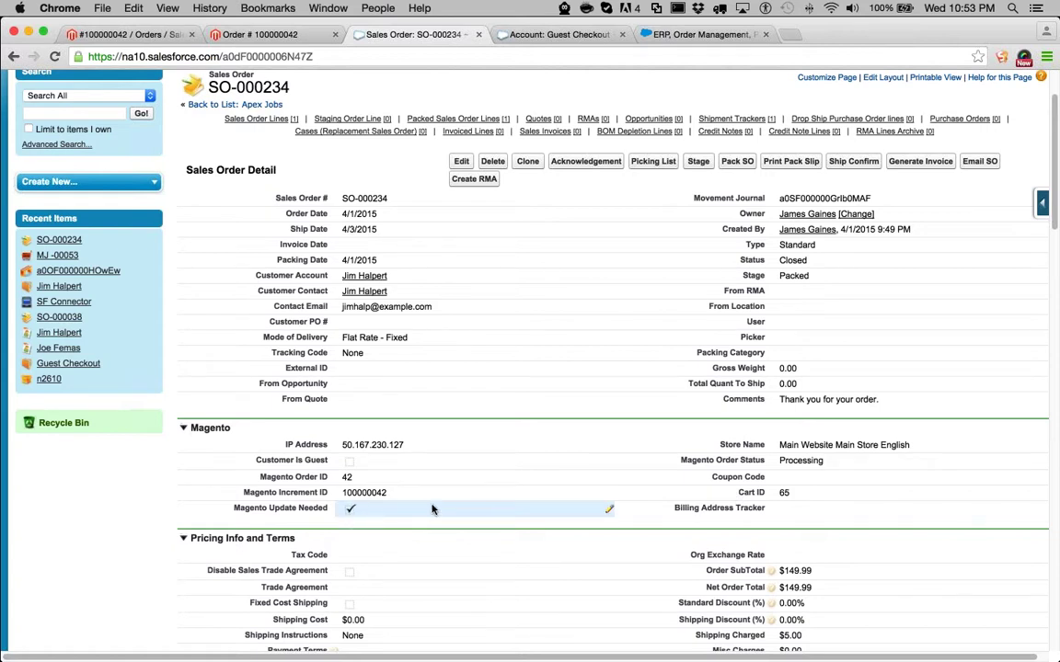
pyautogui.scroll(2, 439, 509)
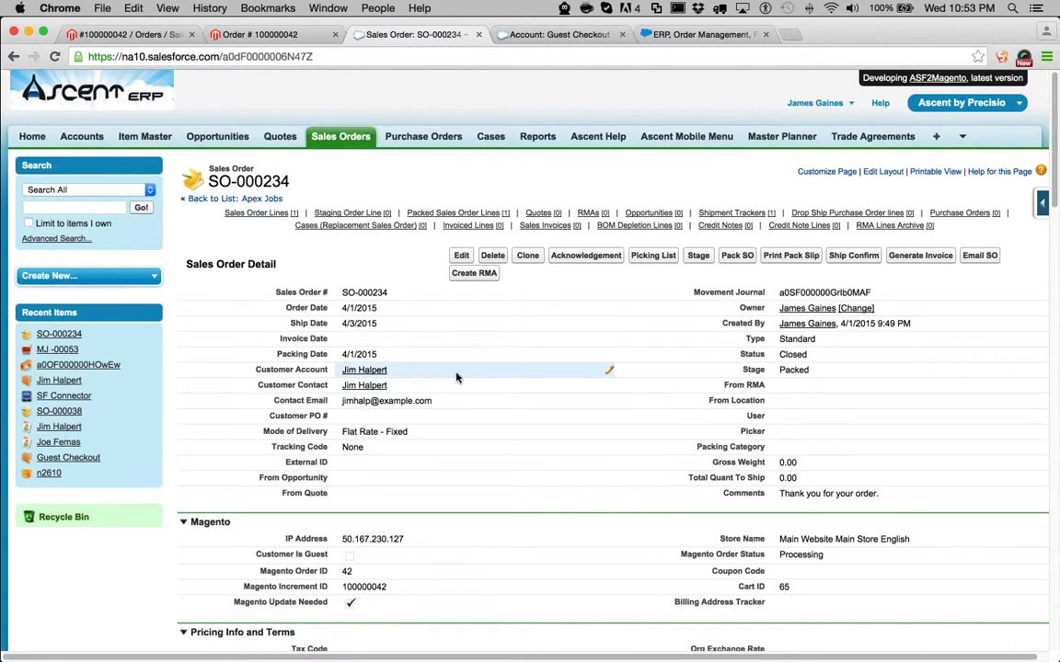
# Open the SF Connector Magento setting and run Create Shipments.
pyautogui.click(962, 136)
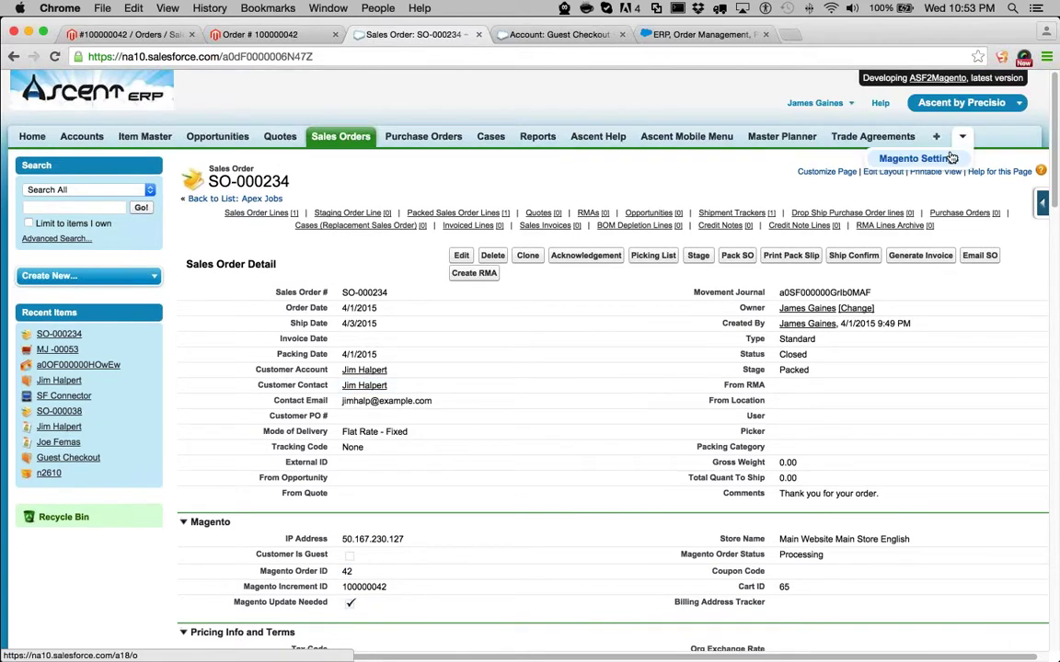
pyautogui.click(948, 158)
pyautogui.click(215, 293)
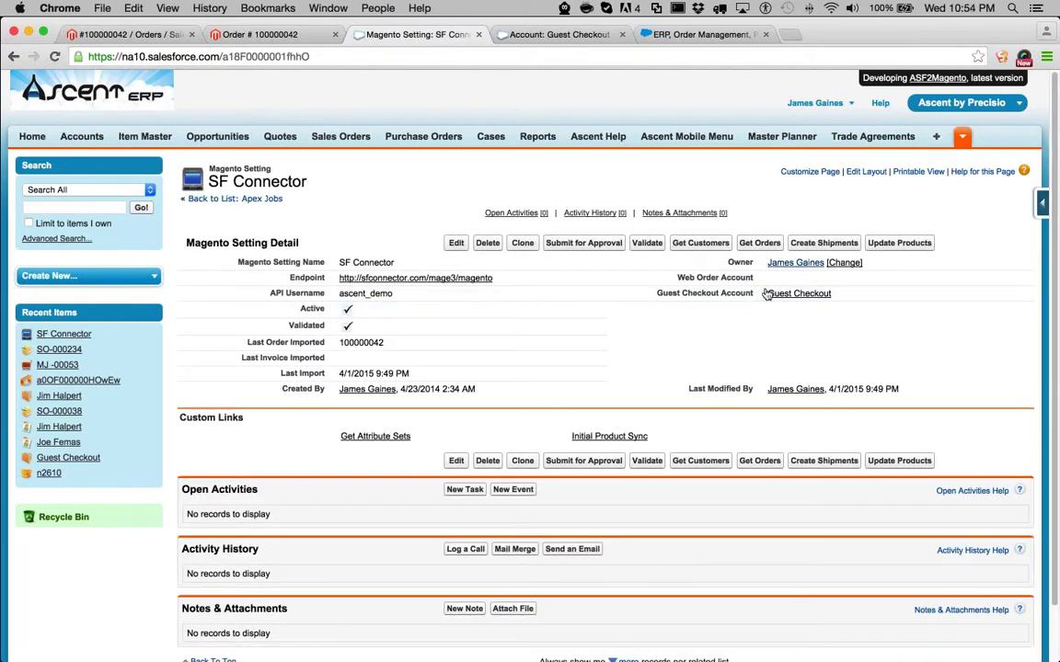
pyautogui.click(815, 243)
pyautogui.click(340, 159)
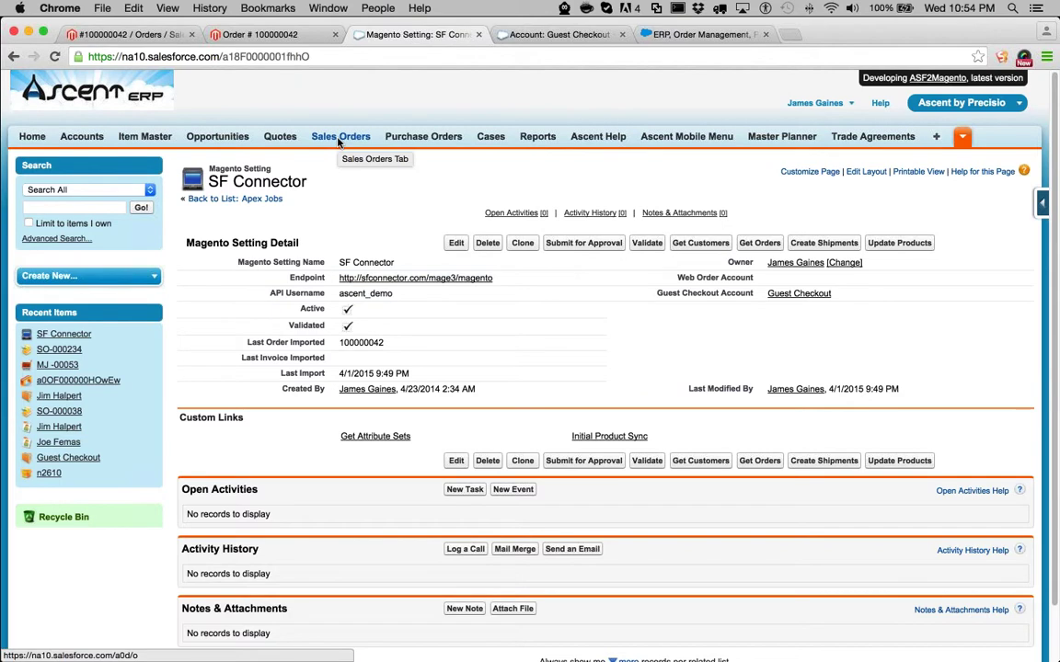
# Switch to the order in the Magento storefront and reload it to check for the shipment.
pyautogui.click(249, 34)
pyautogui.scroll(3, 352, 220)
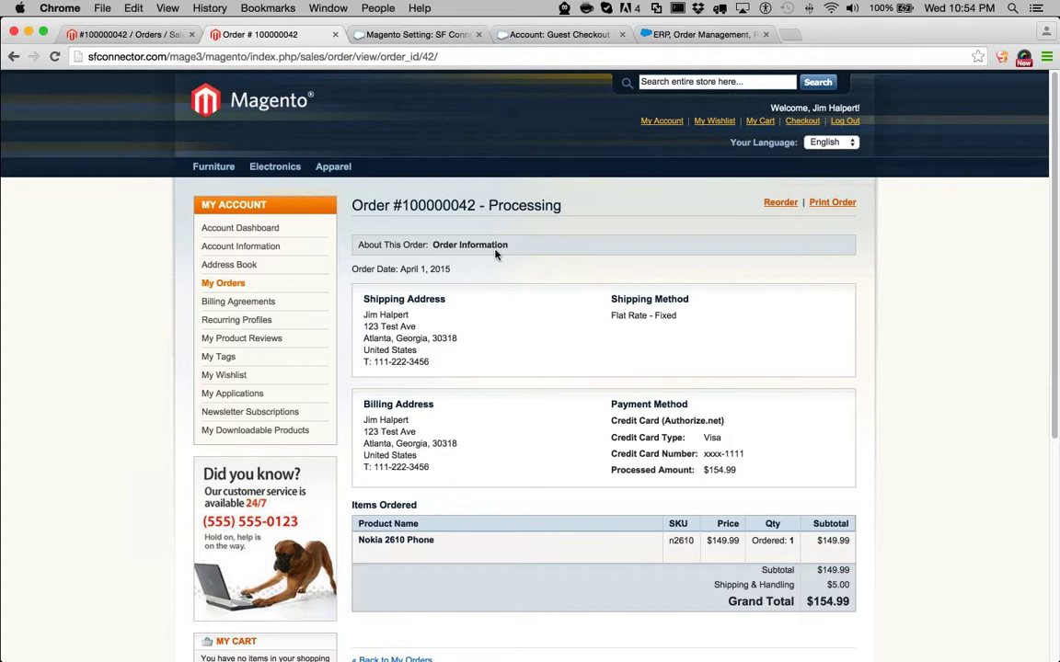
pyautogui.press('super+r')
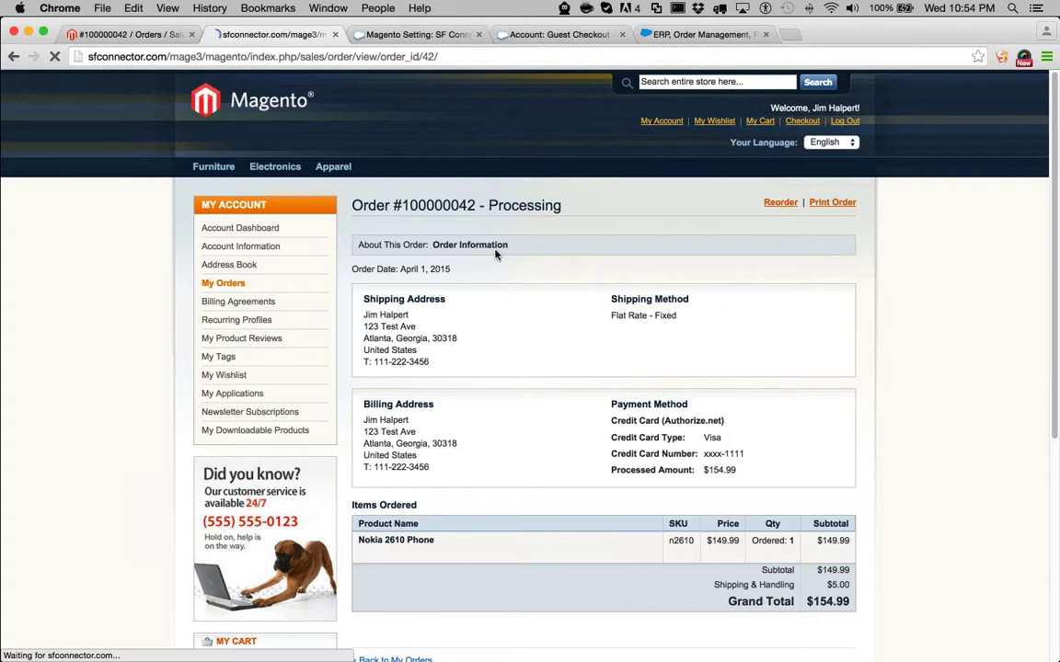
pyautogui.press('super+r')
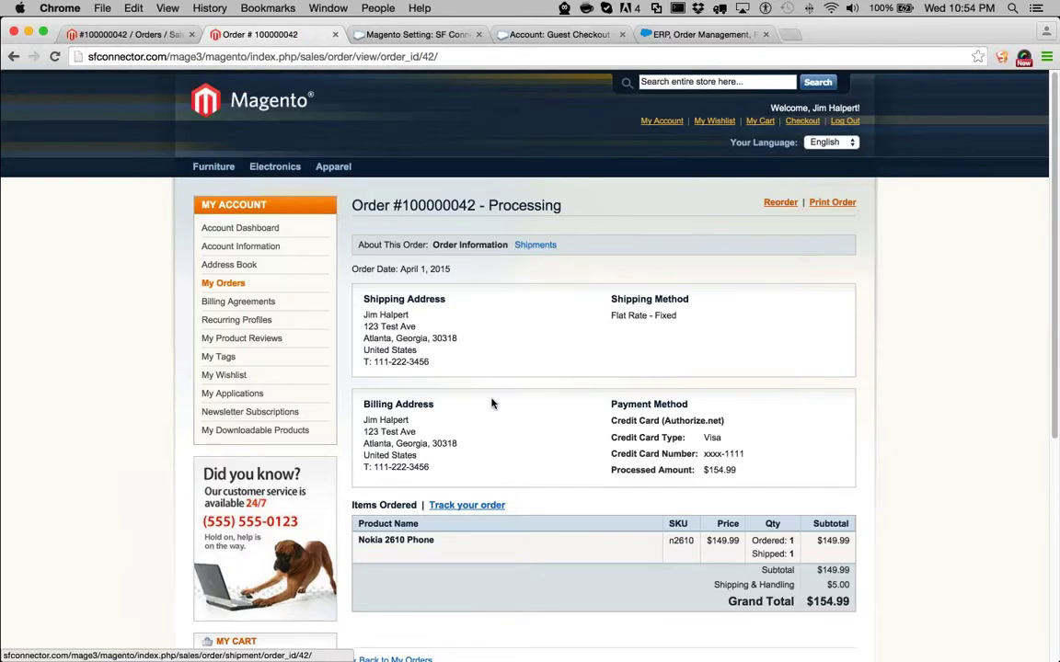
# Open the storefront order's tracking information, follow its UPS link to check the tracking number, and close the UPS page.
pyautogui.click(480, 505)
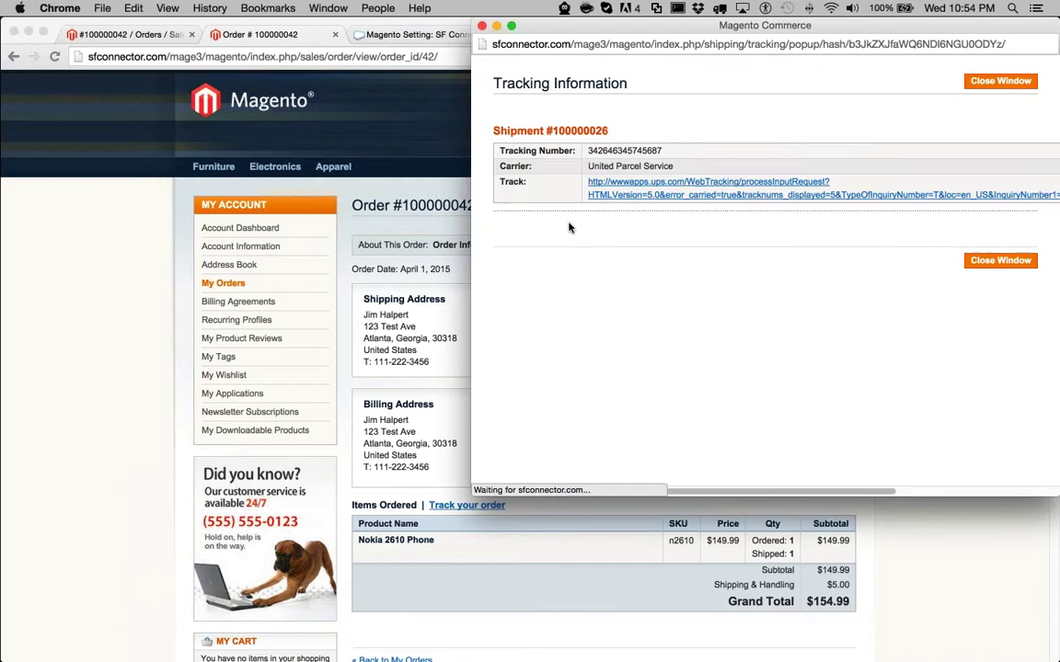
pyautogui.click(614, 197)
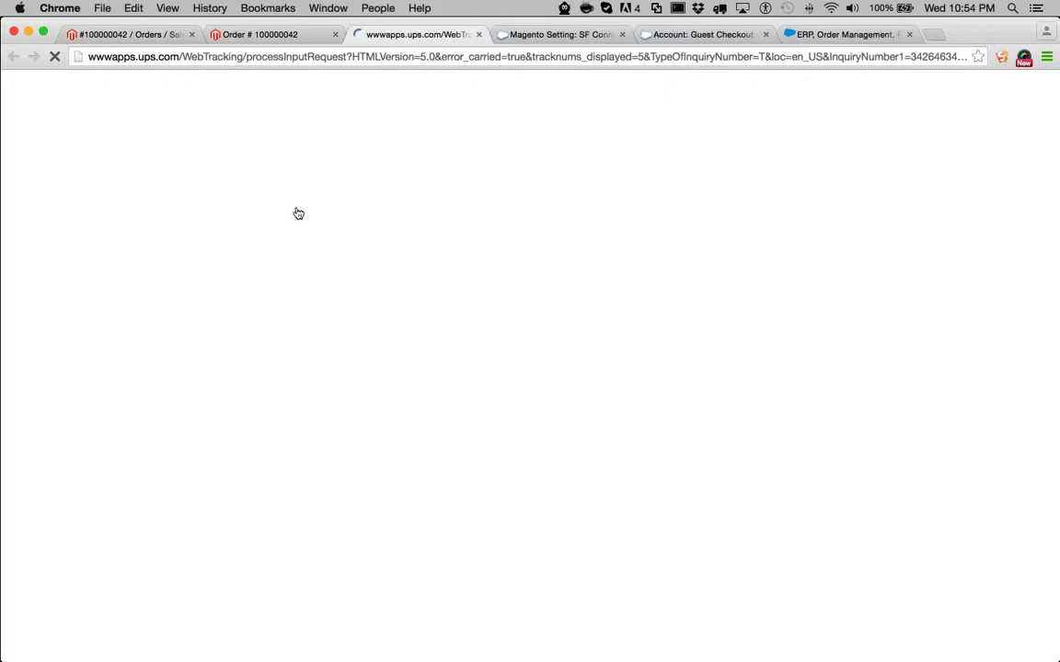
pyautogui.doubleClick(81, 353)
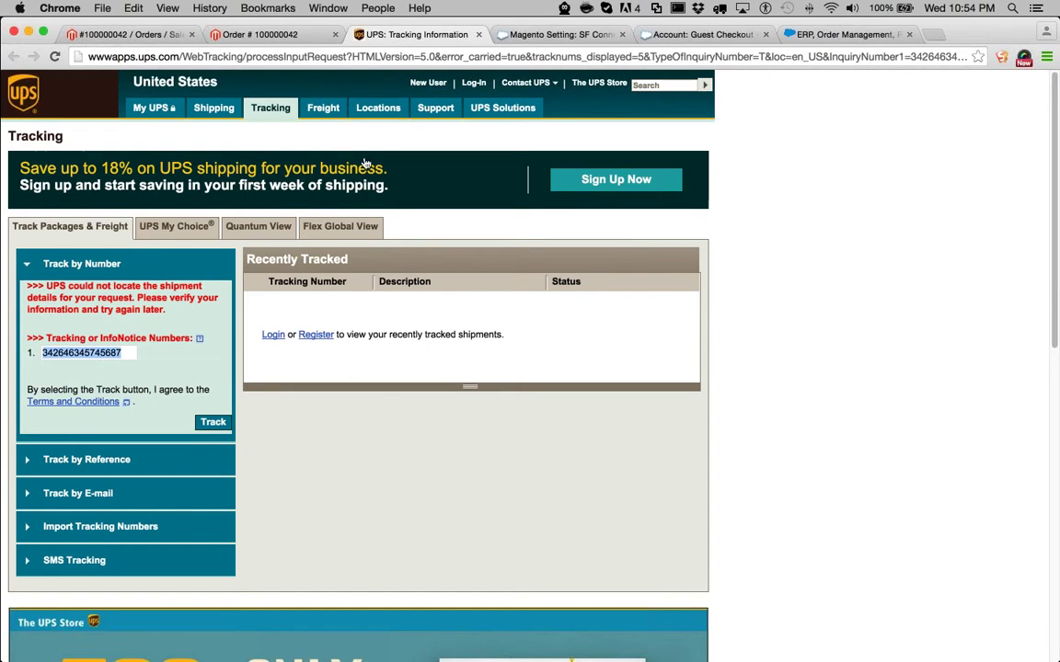
pyautogui.click(477, 35)
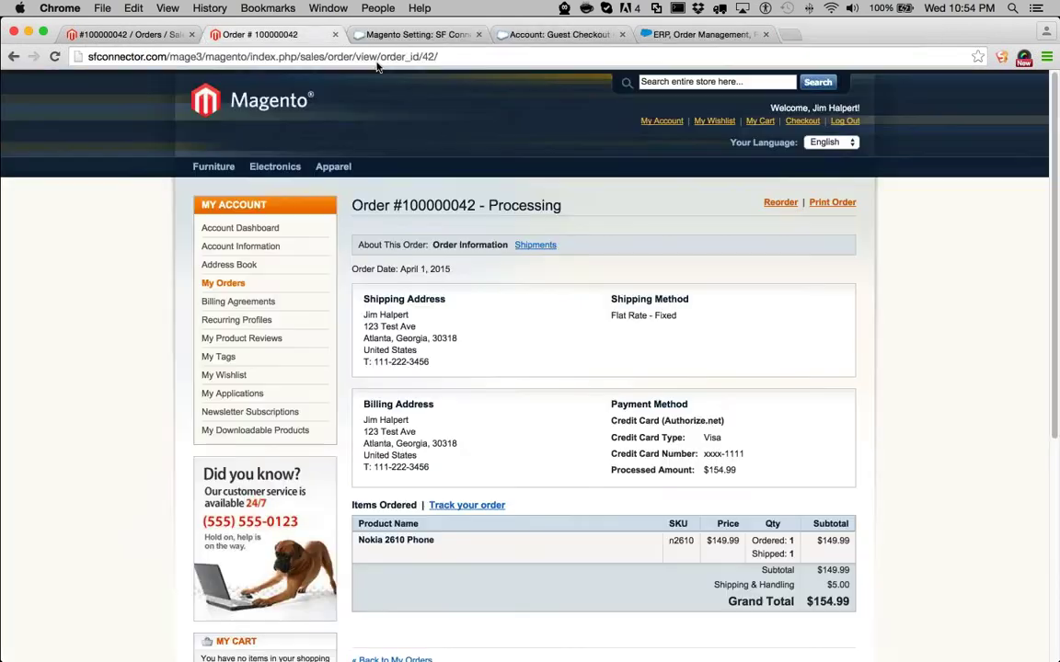
# Switch to the order in the Magento Admin Panel, reload it, and check the shipped quantity of the Nokia 2610 Phone.
pyautogui.click(123, 36)
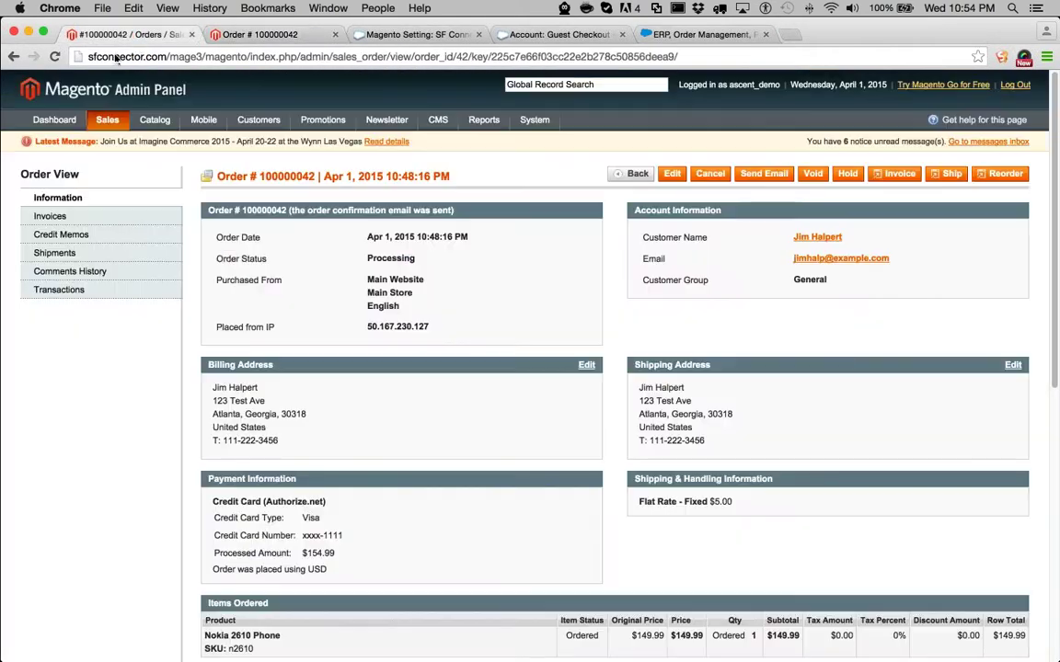
pyautogui.click(57, 57)
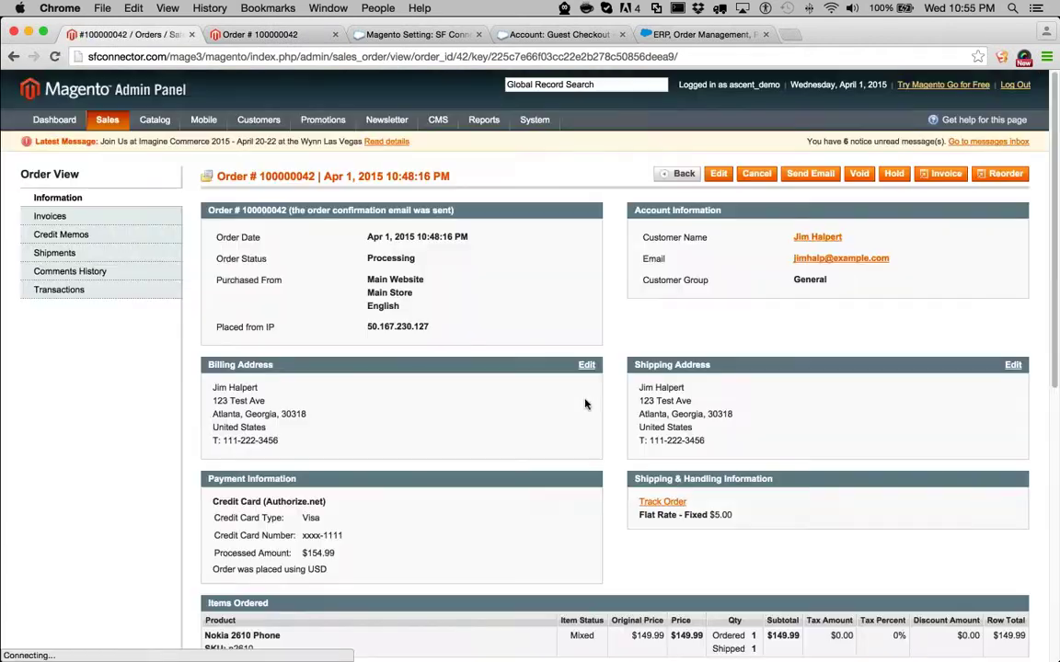
pyautogui.scroll(-3, 585, 403)
pyautogui.doubleClick(715, 507)
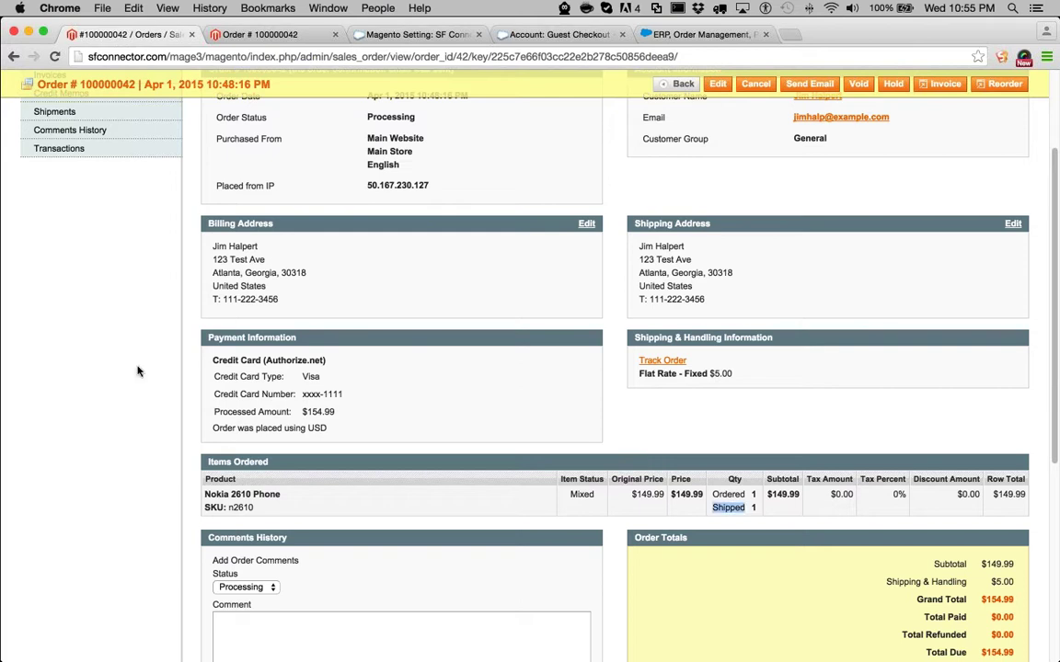
pyautogui.scroll(2, 138, 371)
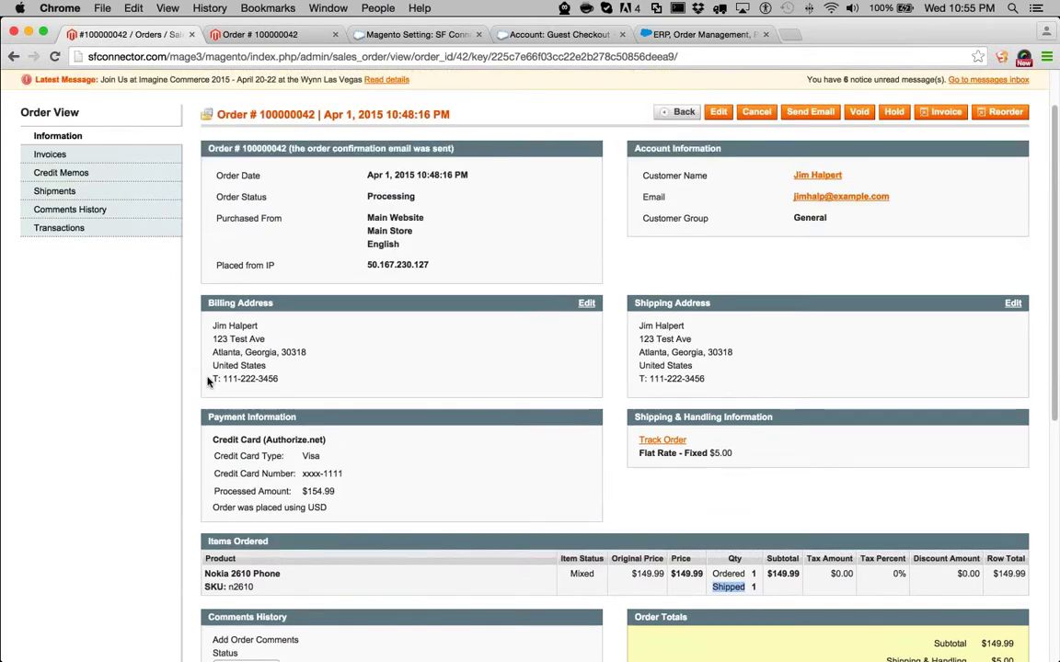
pyautogui.scroll(2, 210, 382)
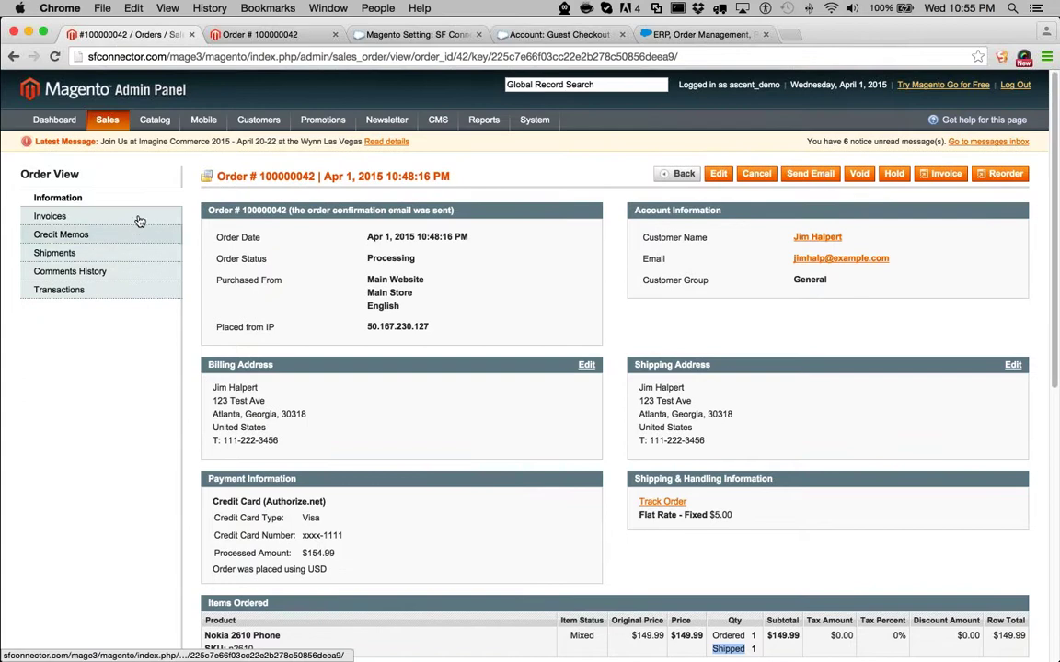
# Open the order's shipment record, review its tracking information and Shipment History comment, and return to the order.
pyautogui.click(121, 253)
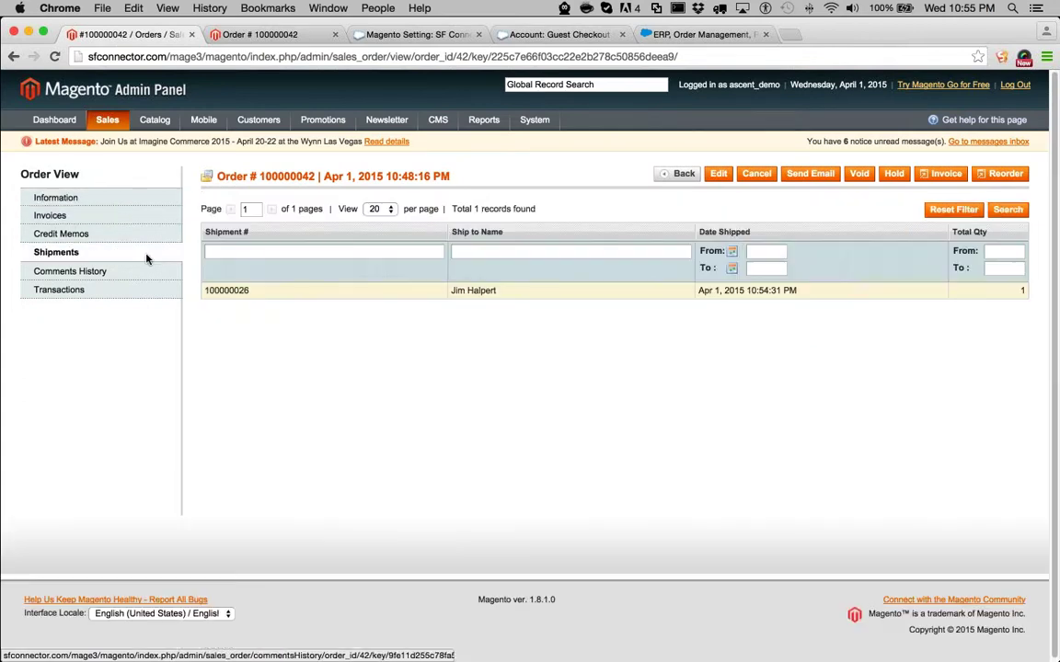
pyautogui.click(359, 294)
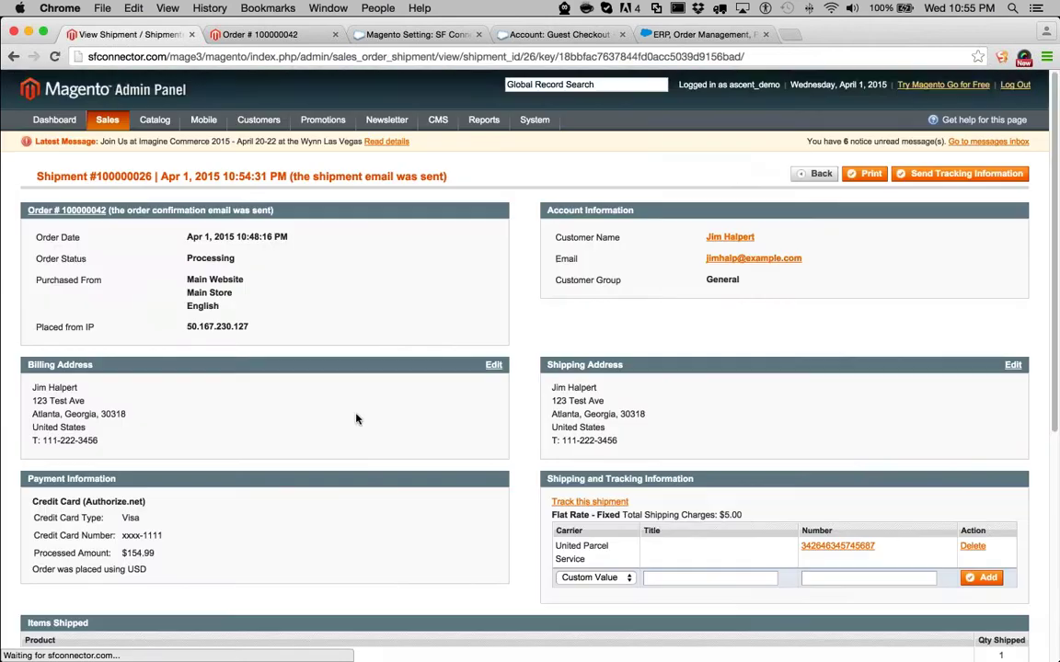
pyautogui.scroll(-5, 356, 417)
pyautogui.moveTo(45, 537); pyautogui.dragTo(205, 539)
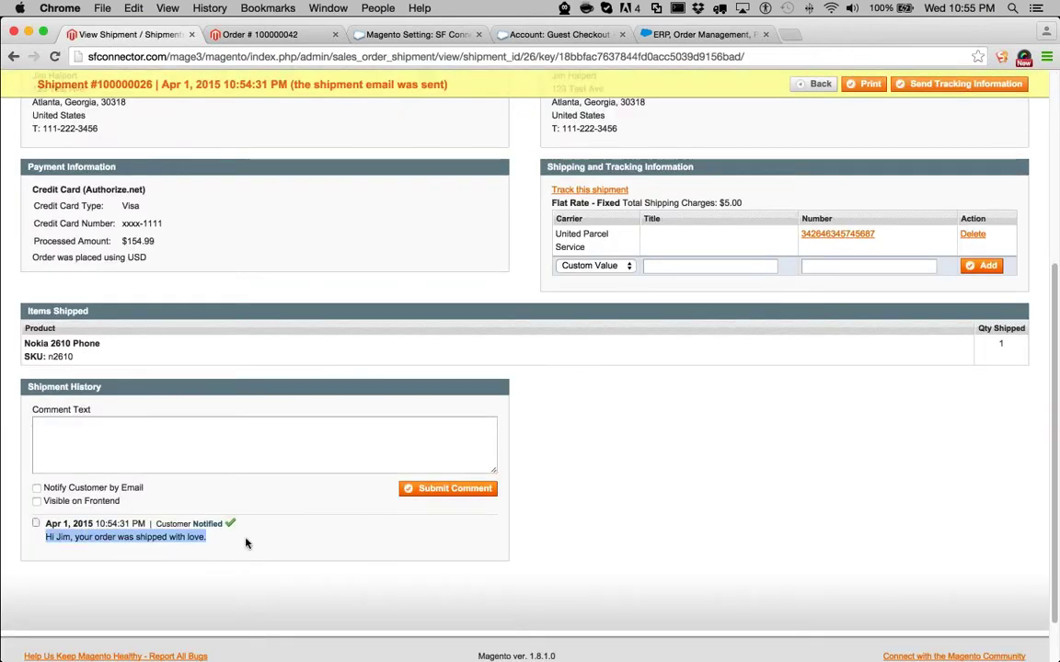
pyautogui.click(242, 541)
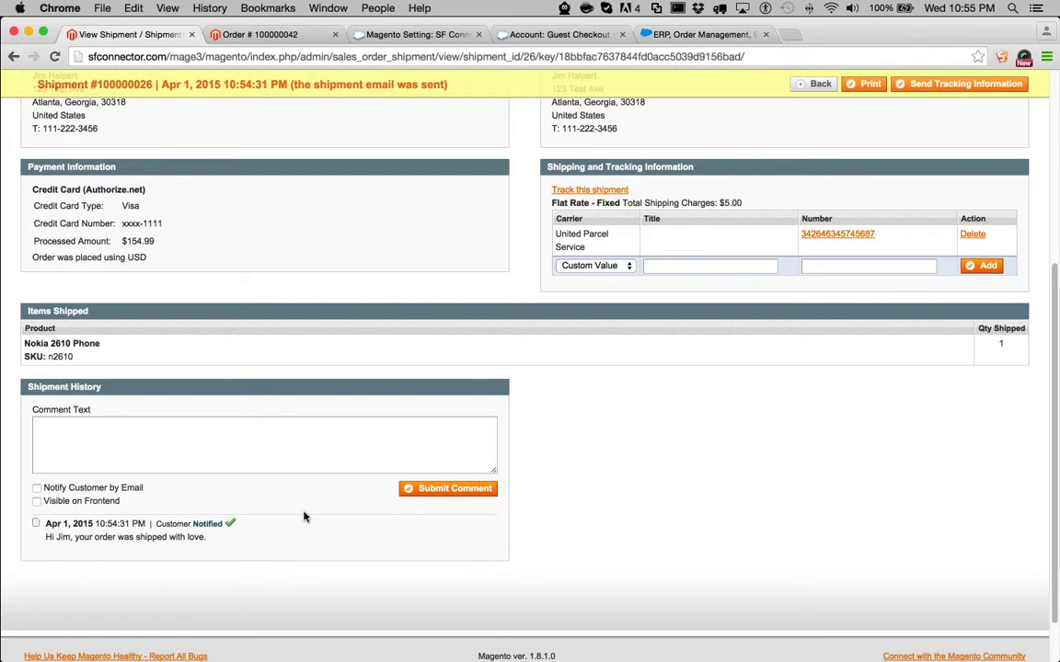
pyautogui.scroll(3, 307, 523)
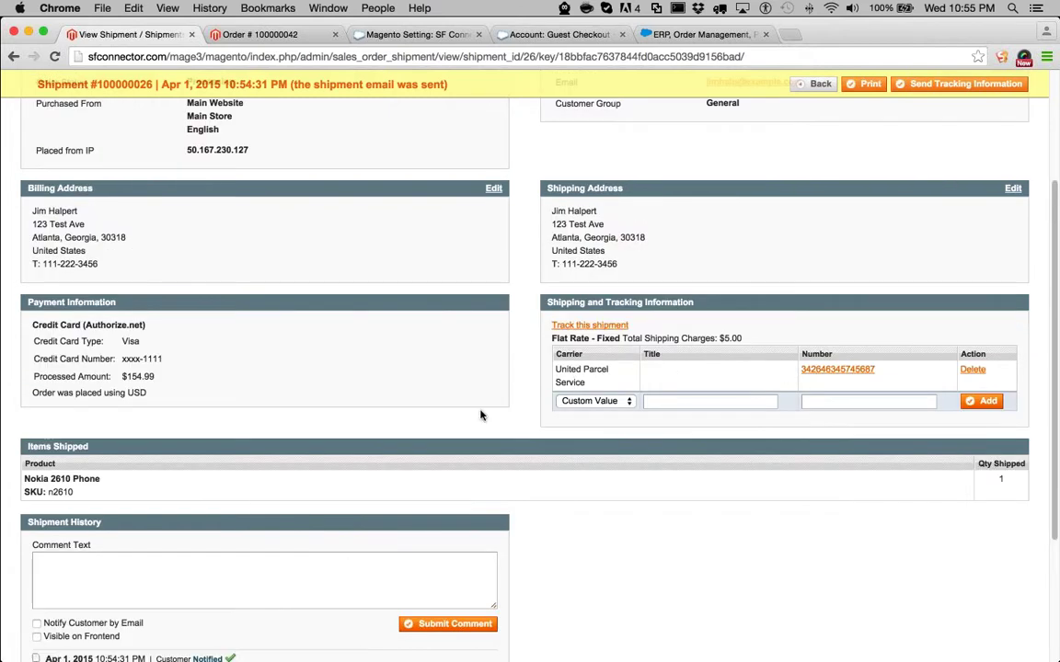
pyautogui.scroll(4, 273, 260)
pyautogui.press('super+bracketleft')
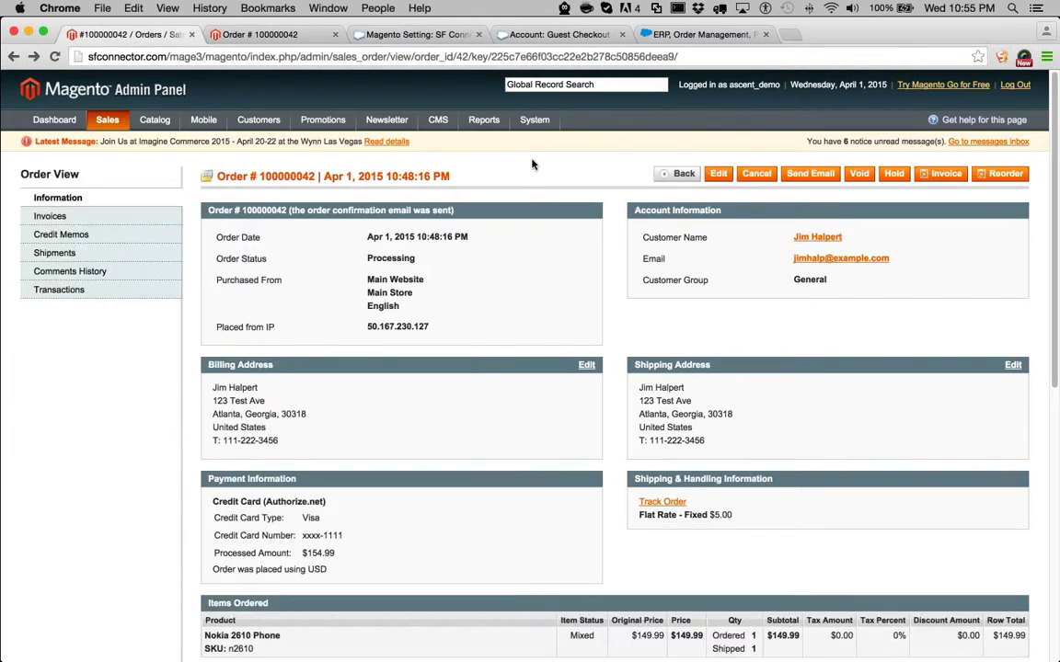
# Check the order's invoice list in the Magento Admin Panel and go back to the order information.
pyautogui.moveTo(534, 121)
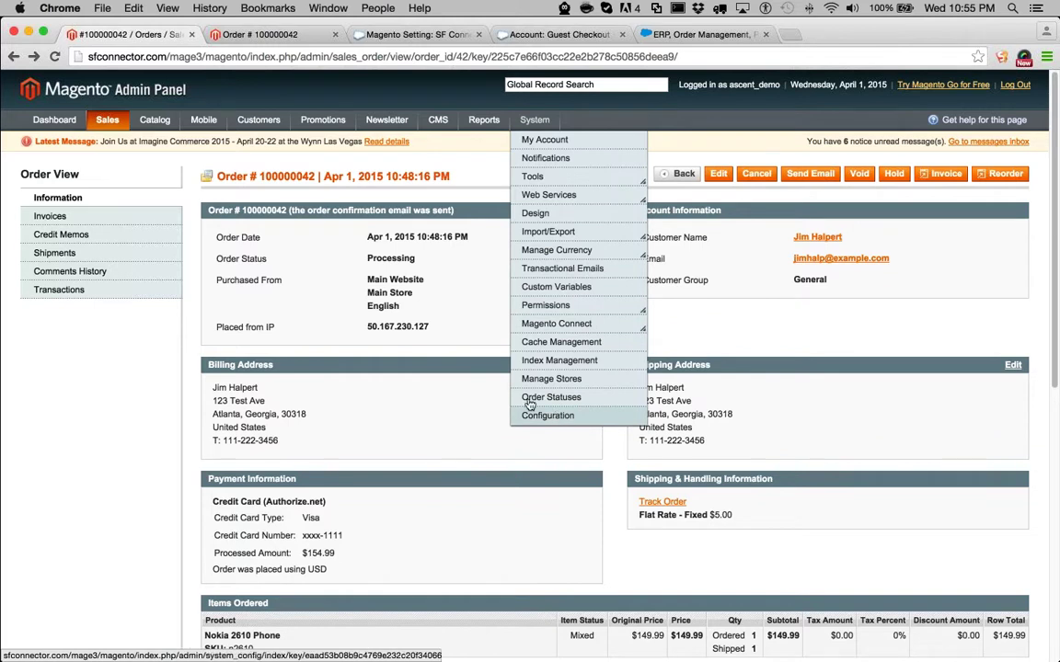
pyautogui.click(155, 217)
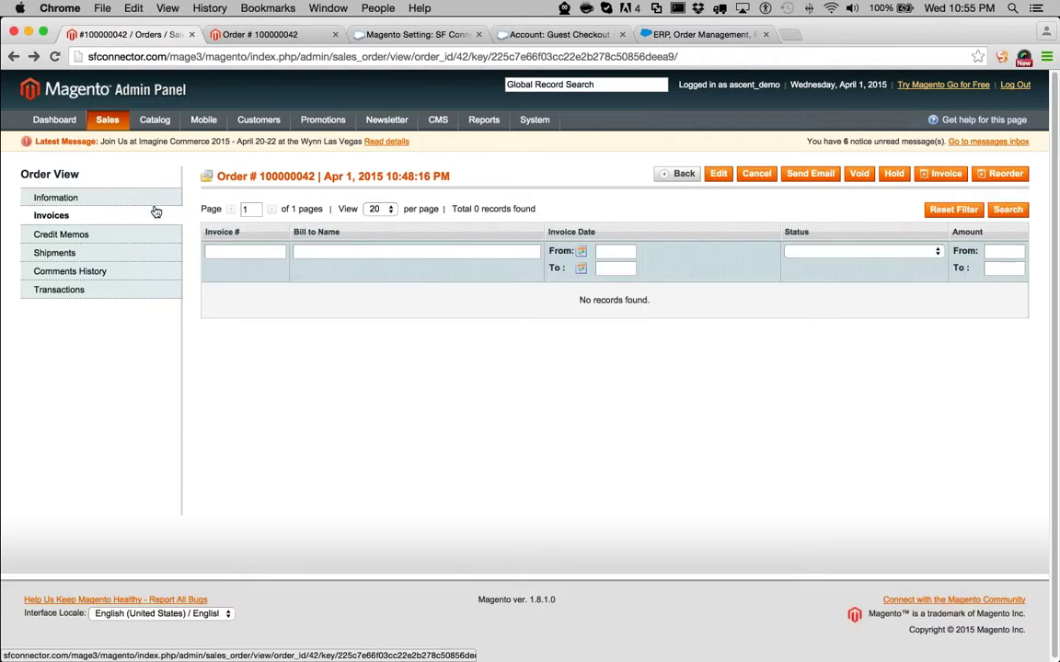
pyautogui.click(154, 201)
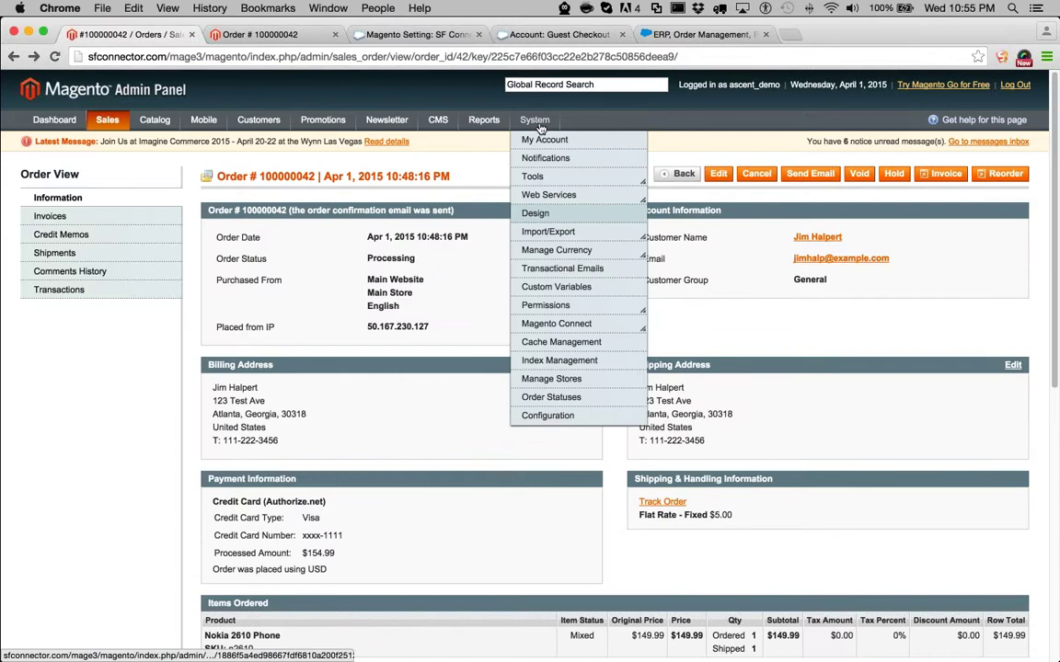
# Open the Payment Methods configuration, review the Authorize.net settings including Payment Action, and go back to the order.
pyautogui.click(555, 416)
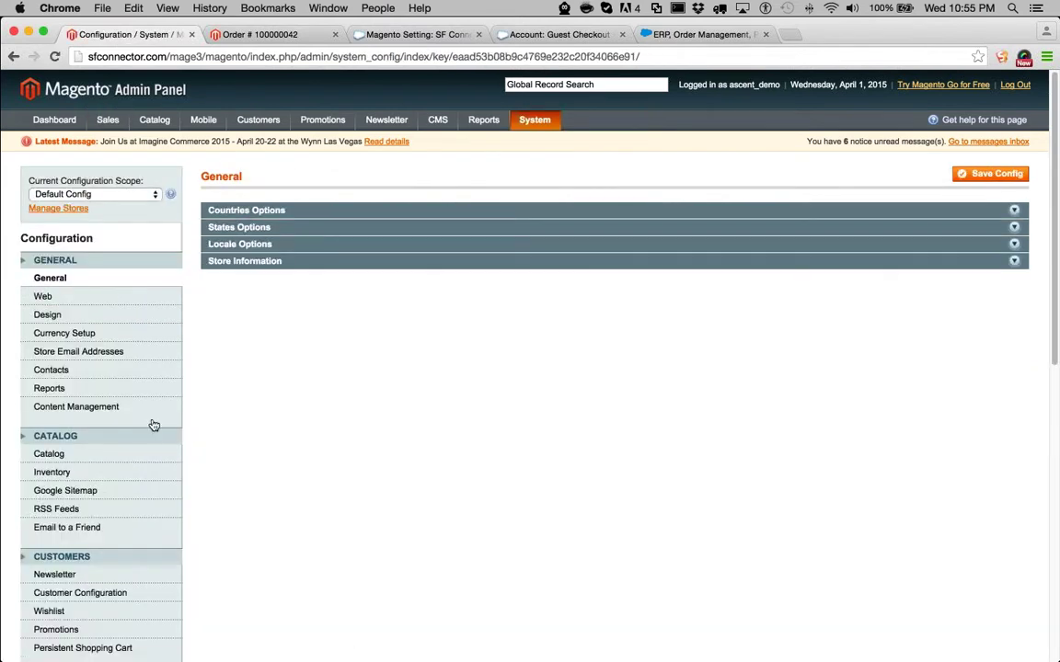
pyautogui.scroll(-10, 138, 419)
pyautogui.click(116, 399)
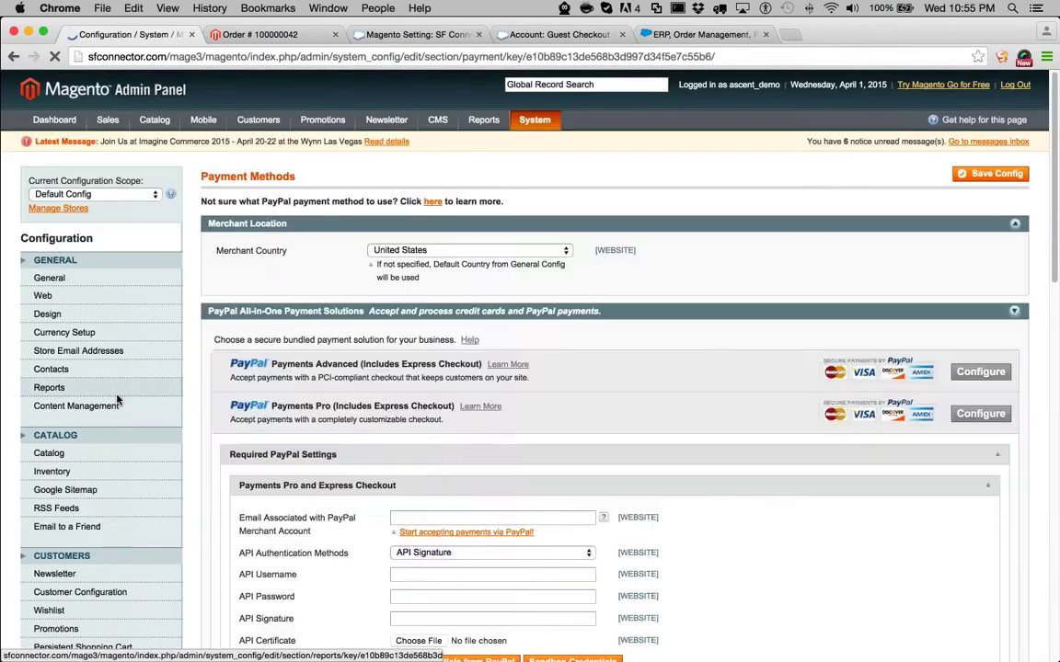
pyautogui.scroll(-5, 420, 360)
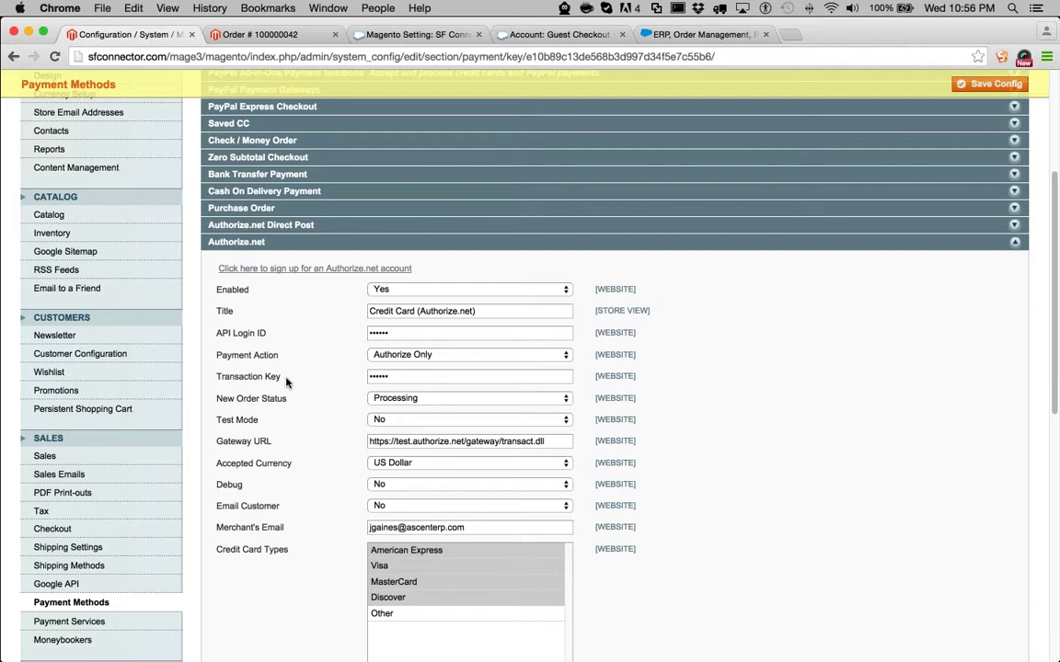
pyautogui.scroll(5, 286, 382)
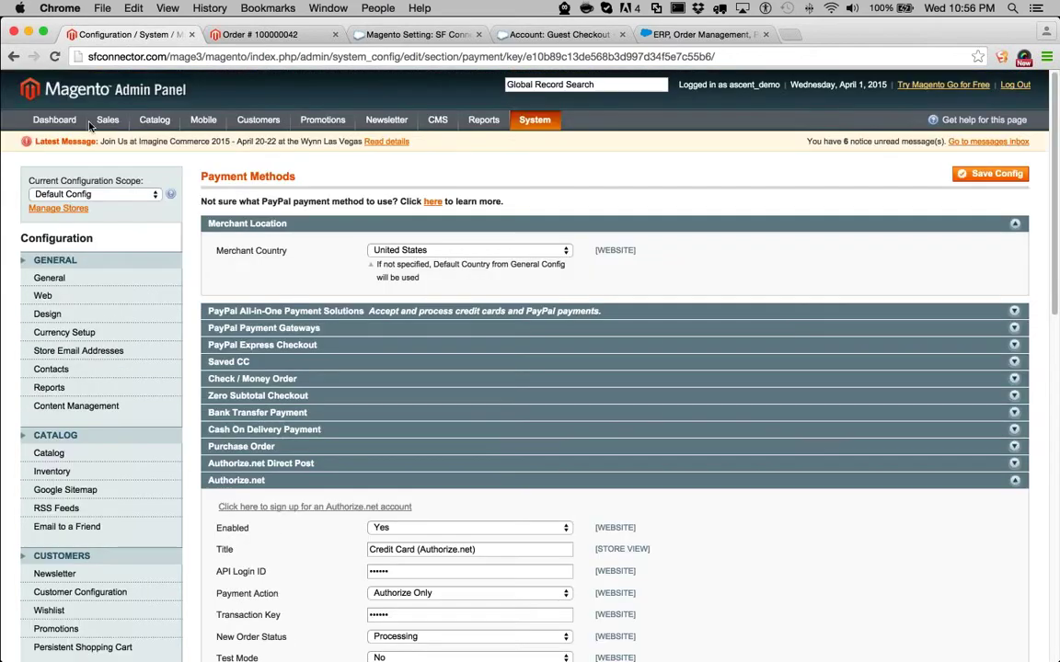
pyautogui.click(16, 57)
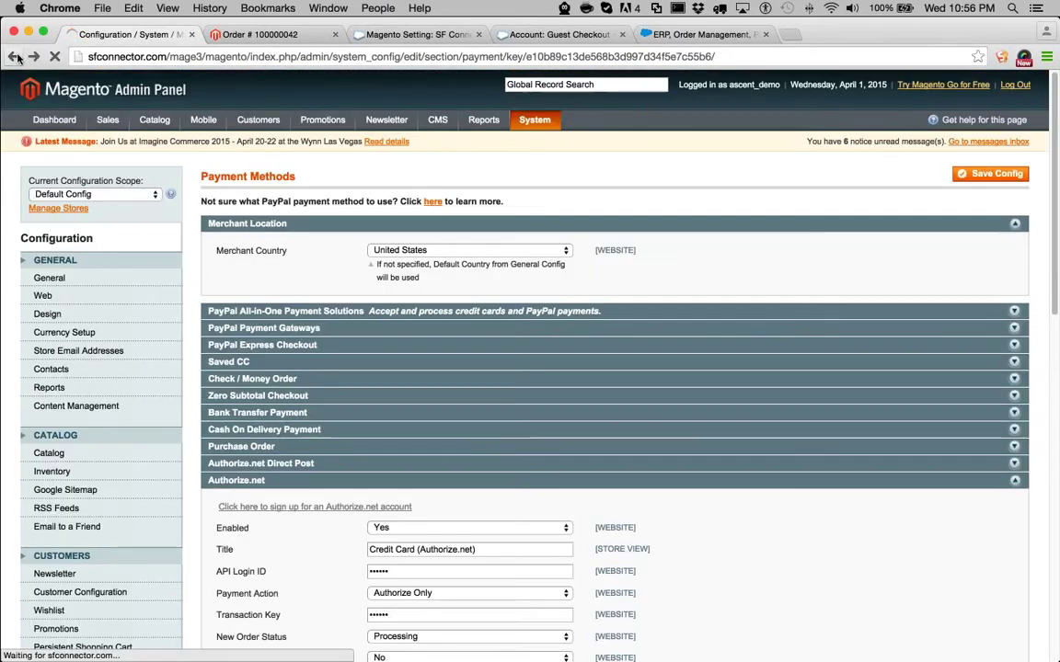
# Switch to Ascent ERP in Salesforce, open the most recently viewed sales order, and generate its invoice.
pyautogui.click(416, 34)
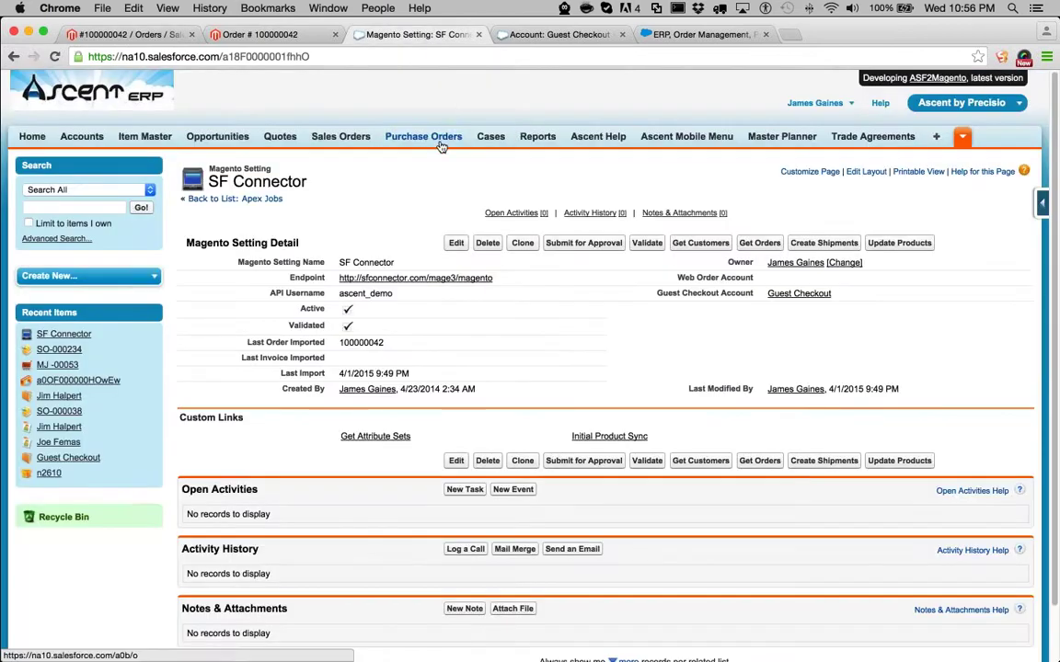
pyautogui.click(345, 137)
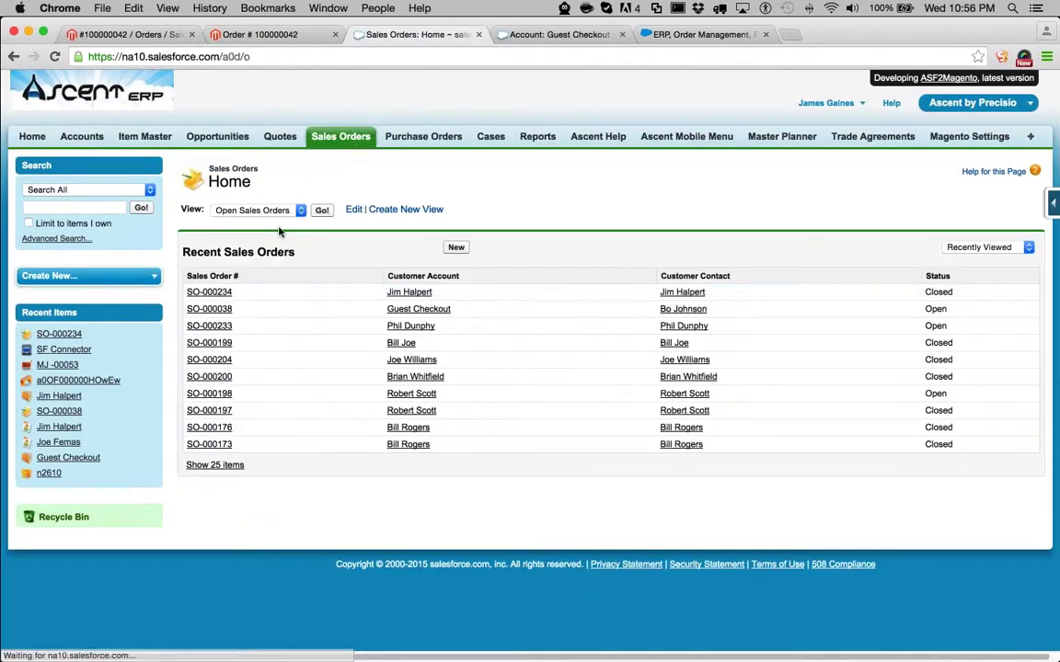
pyautogui.click(208, 291)
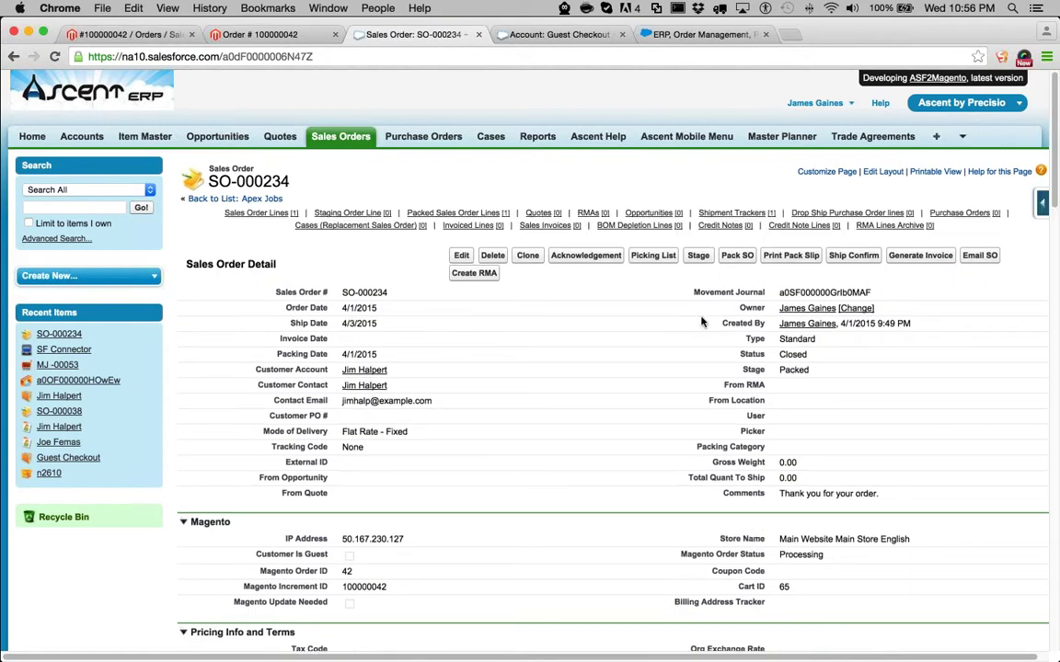
pyautogui.click(915, 258)
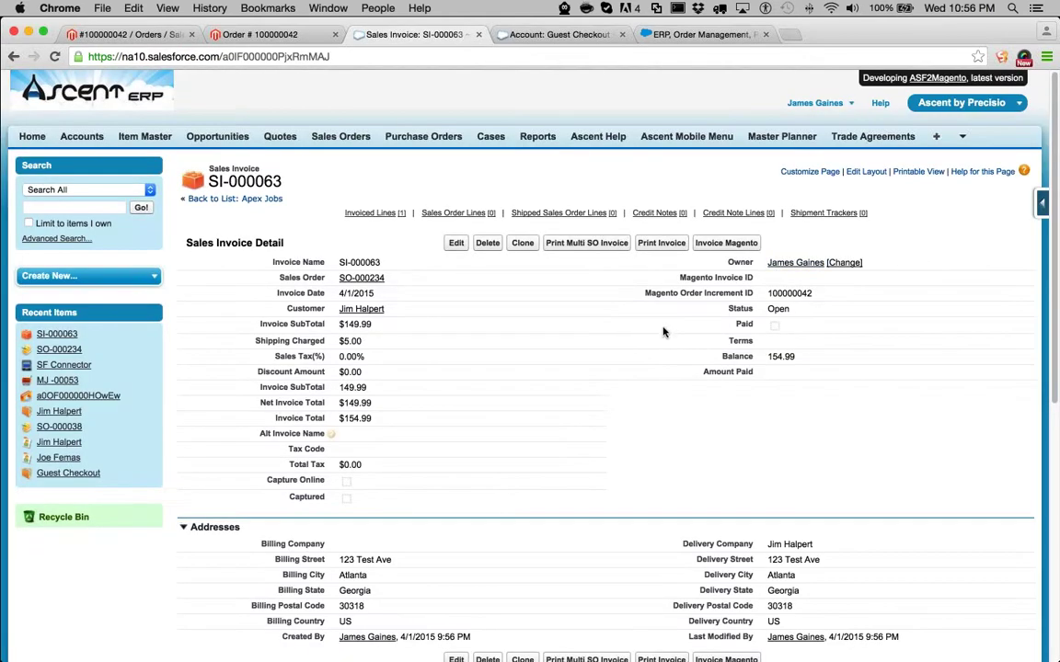
# Check the sales invoice's Magento Order Increment ID and send the invoice to Magento with Capture Online enabled.
pyautogui.doubleClick(803, 293)
pyautogui.click(725, 244)
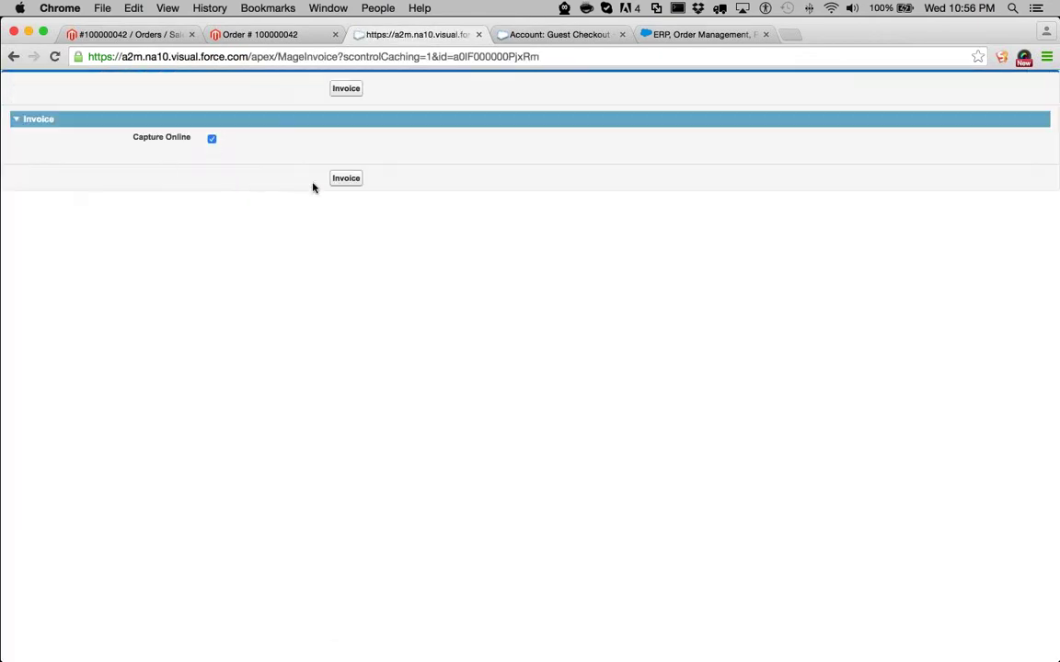
pyautogui.click(358, 182)
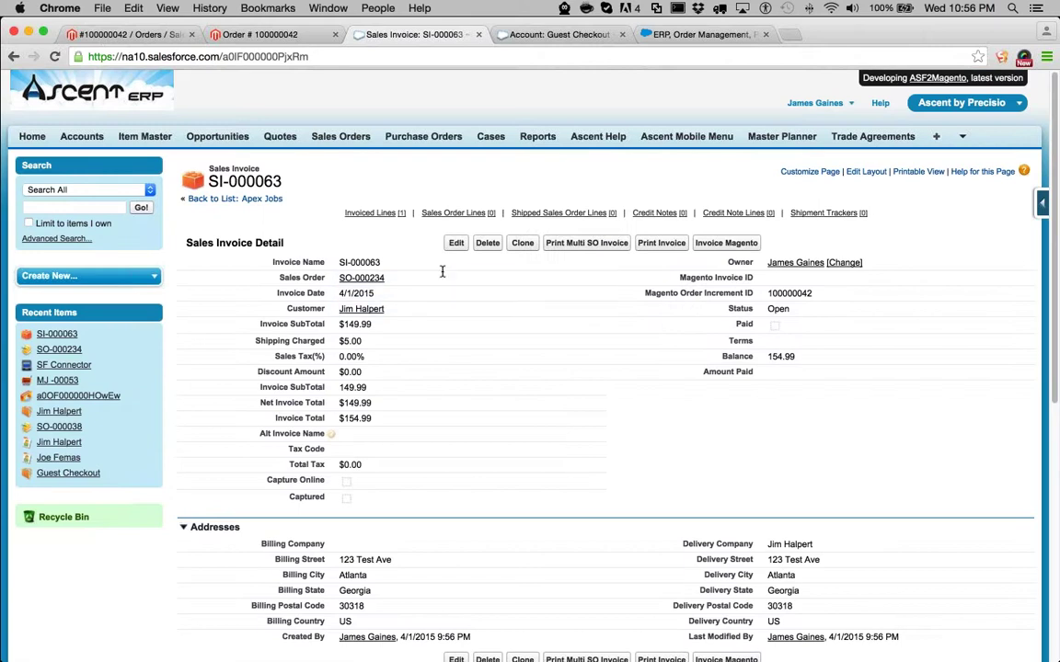
# Reload the sales invoice to check its Magento Invoice ID and capture status.
pyautogui.click(317, 57)
pyautogui.click(317, 57)
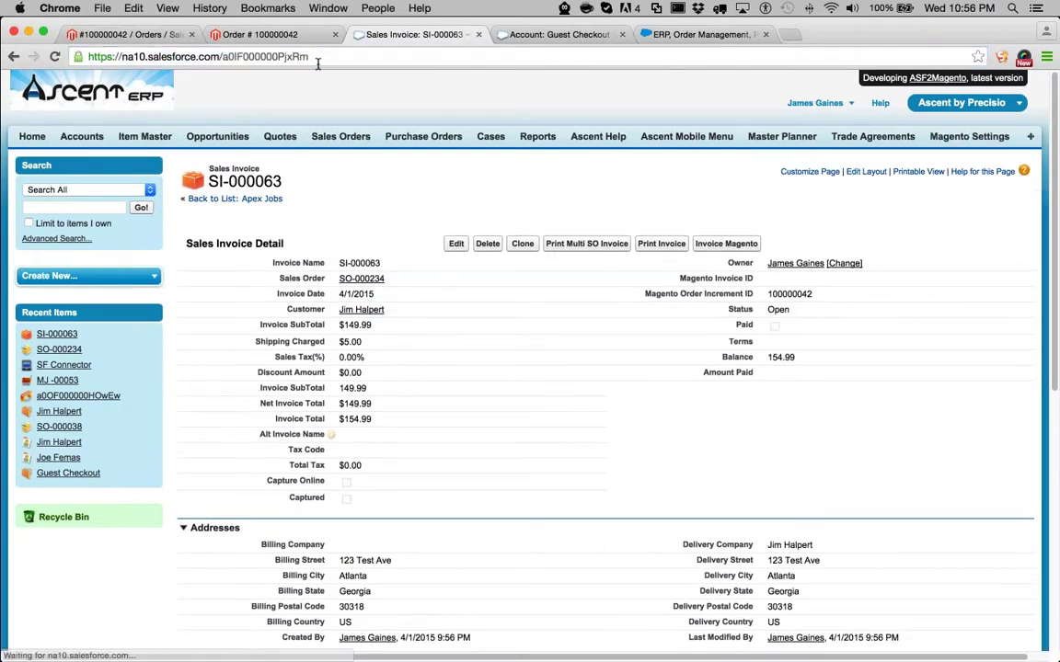
pyautogui.tripleClick(317, 62)
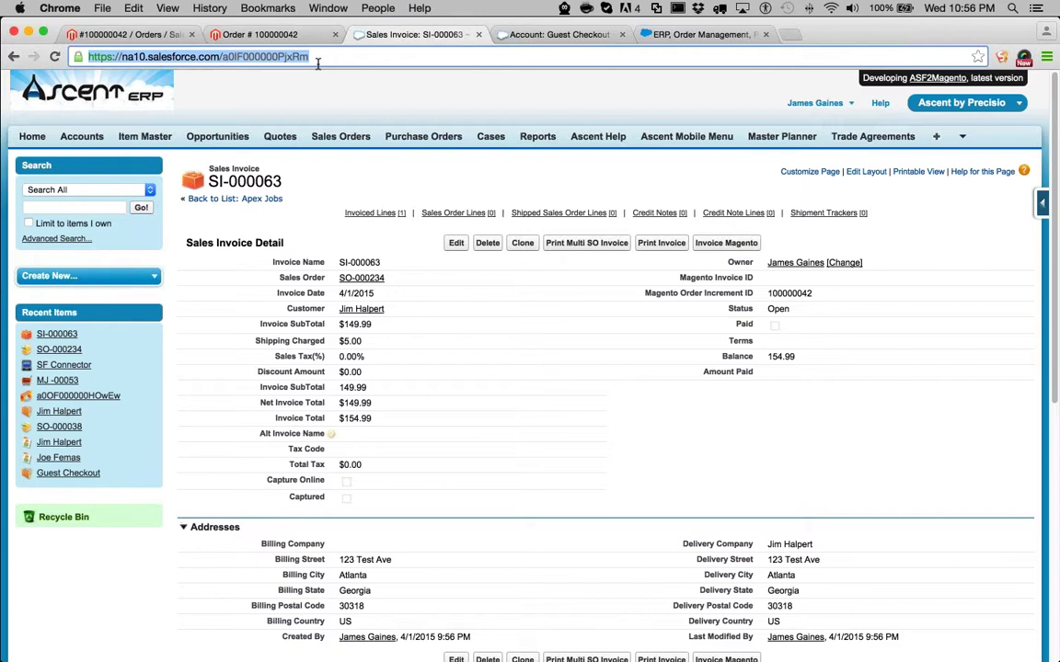
pyautogui.press('Return')
# Switch to the order in the Magento storefront, reload it until its invoice is available, and open the order's invoices.
pyautogui.click(230, 35)
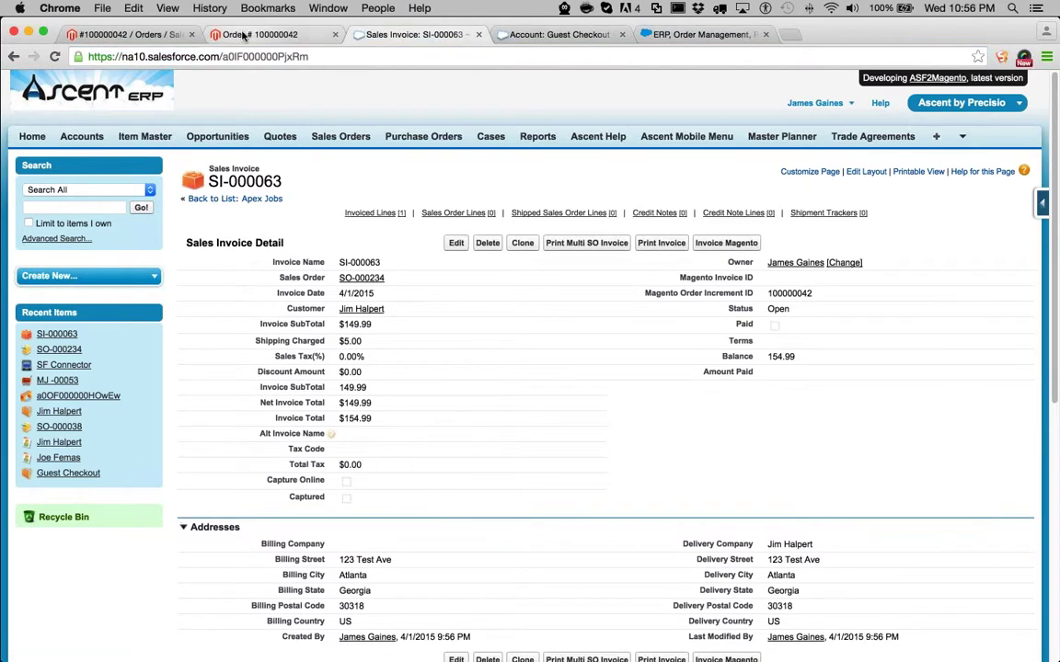
pyautogui.click(154, 59)
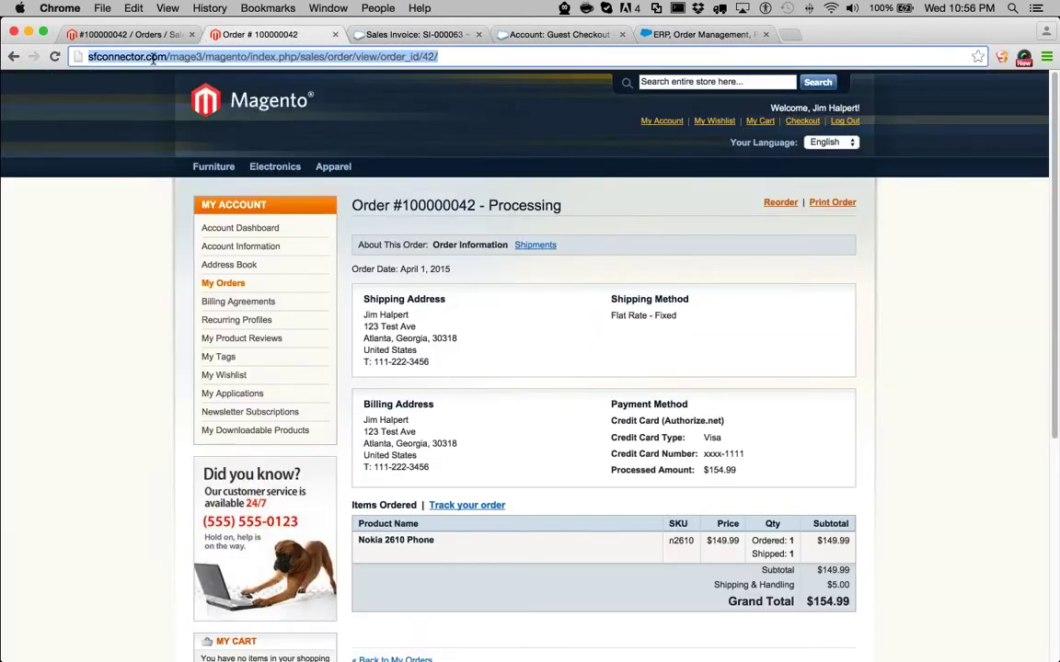
pyautogui.press('Return')
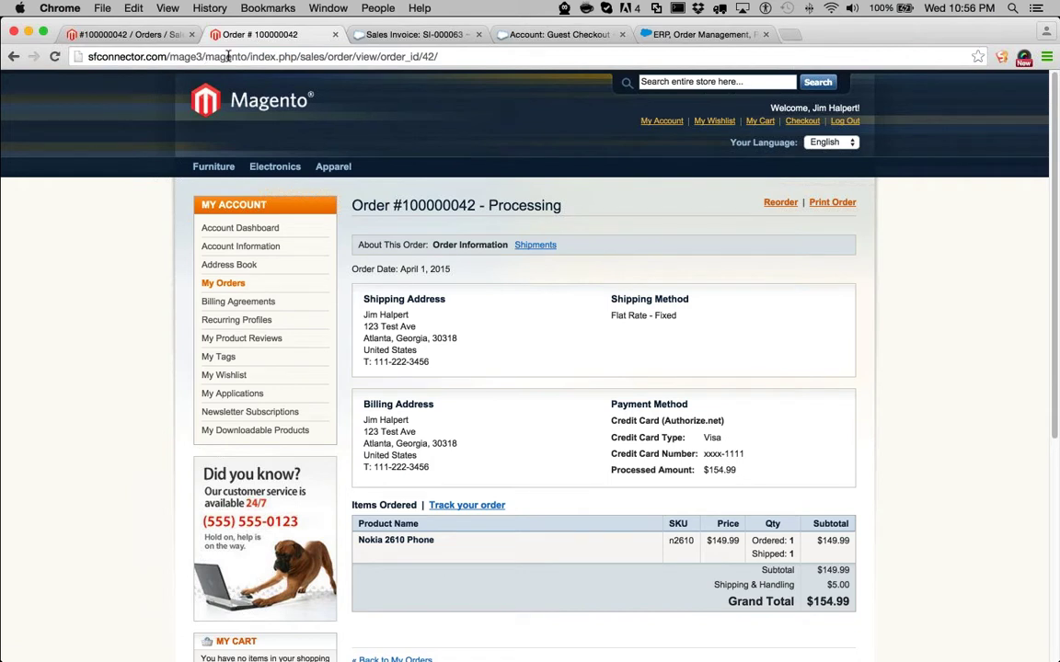
pyautogui.press('Return')
pyautogui.click(261, 56)
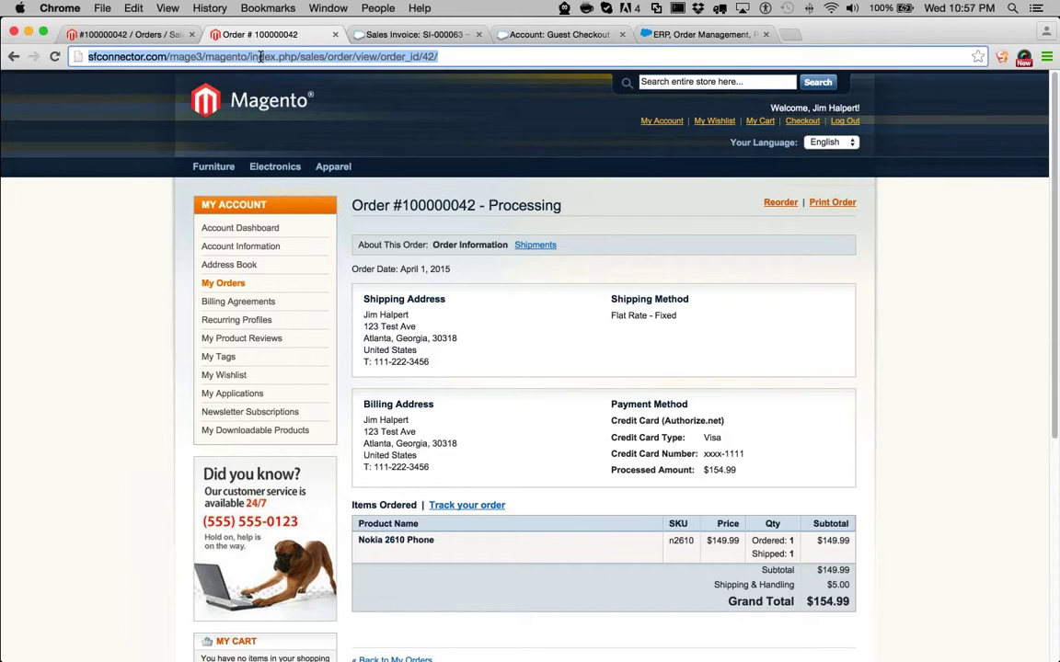
pyautogui.press('Return')
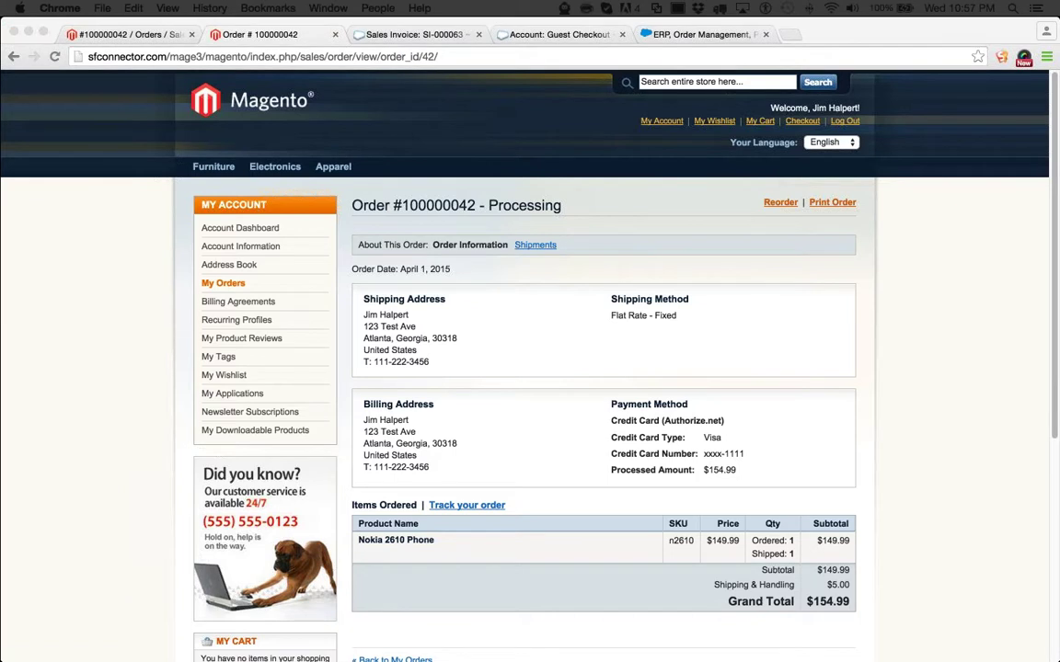
pyautogui.click(771, 270)
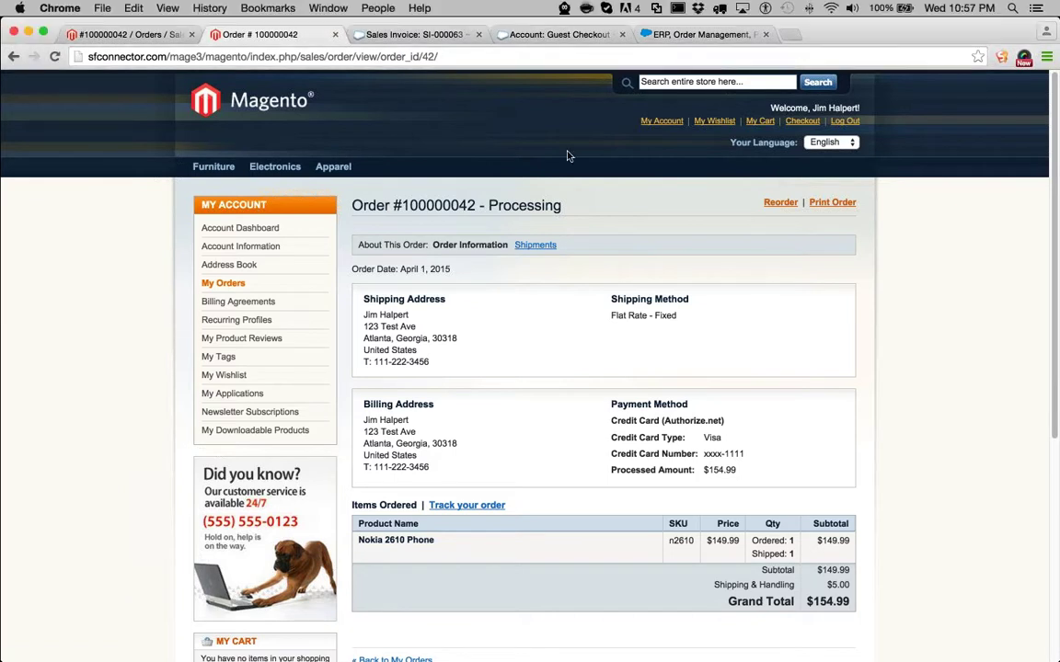
pyautogui.click(347, 58)
pyautogui.press('Return')
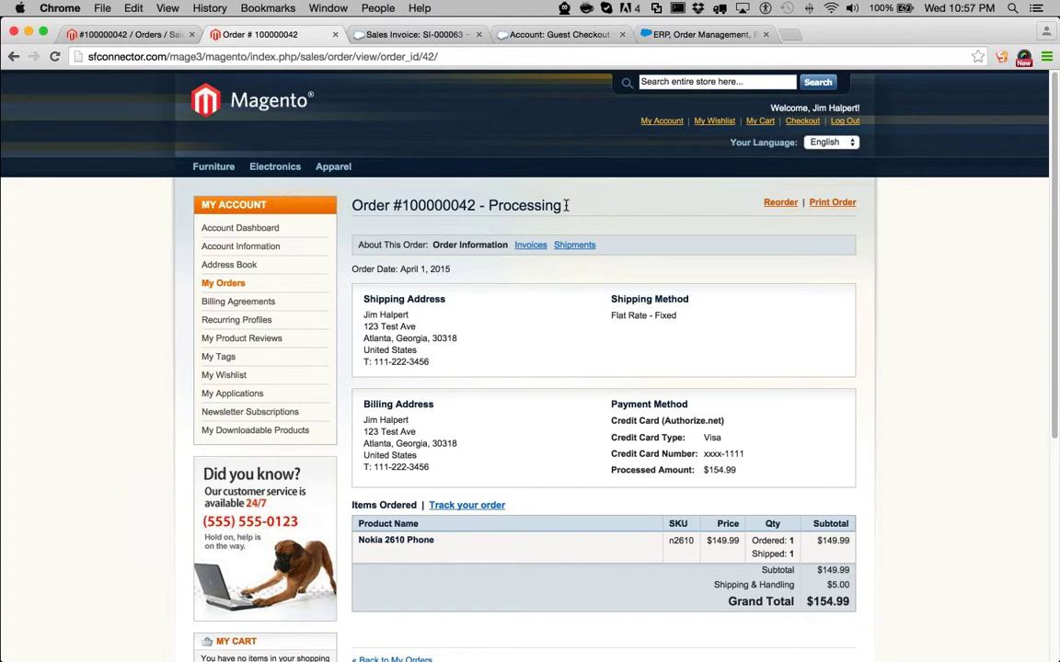
pyautogui.click(529, 249)
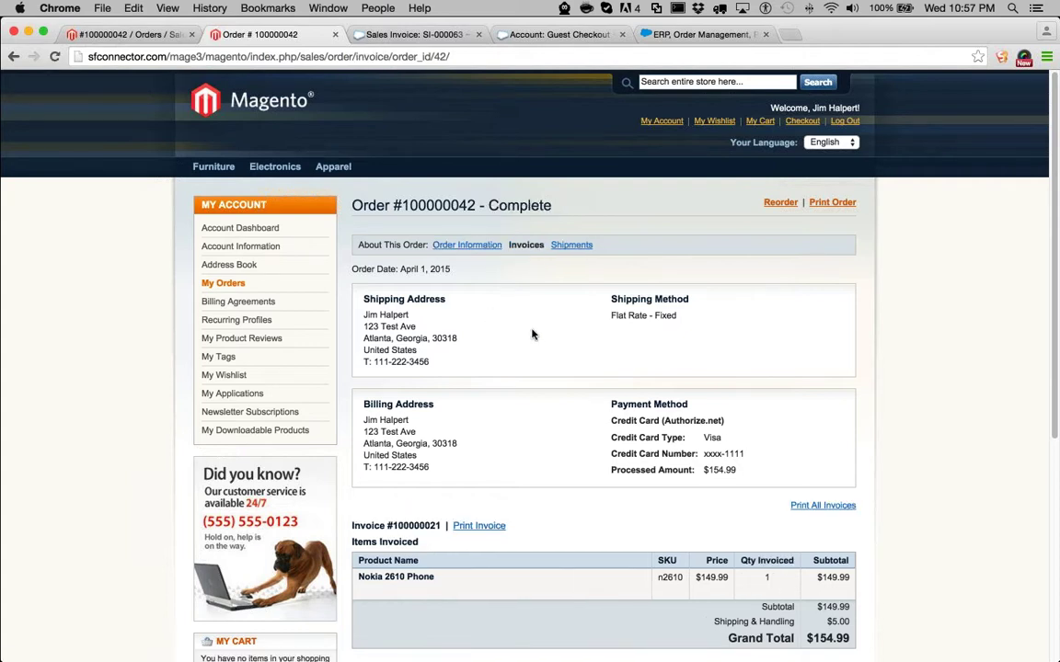
# Review the storefront invoice, and reload the order in the Magento Admin Panel to check its status and invoiced quantity.
pyautogui.scroll(-1, 525, 319)
pyautogui.scroll(-2, 525, 319)
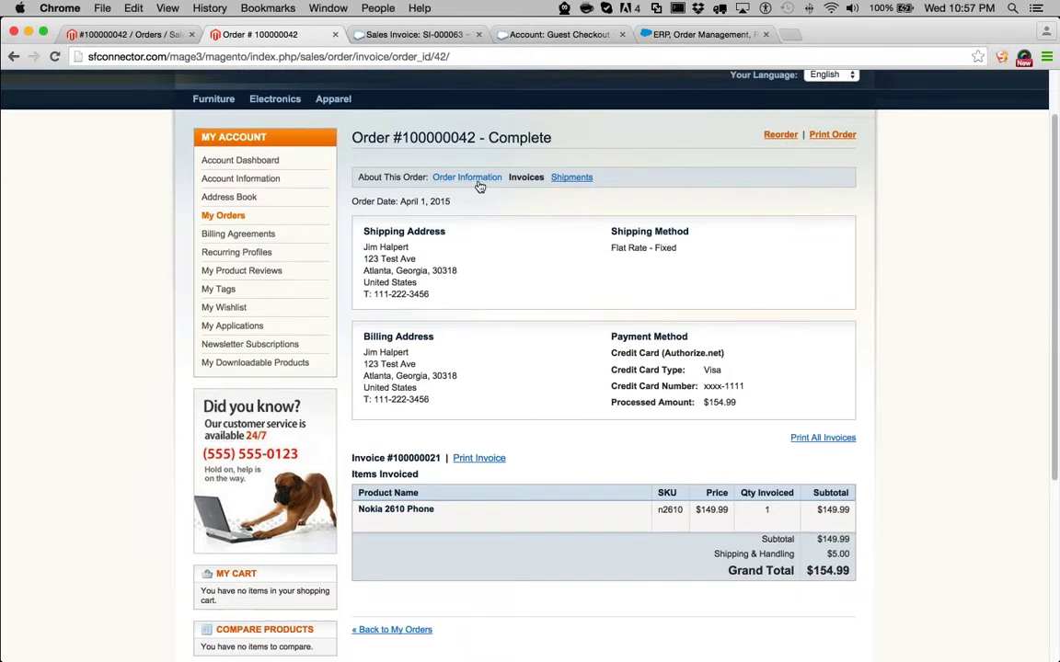
pyautogui.click(129, 34)
pyautogui.click(54, 56)
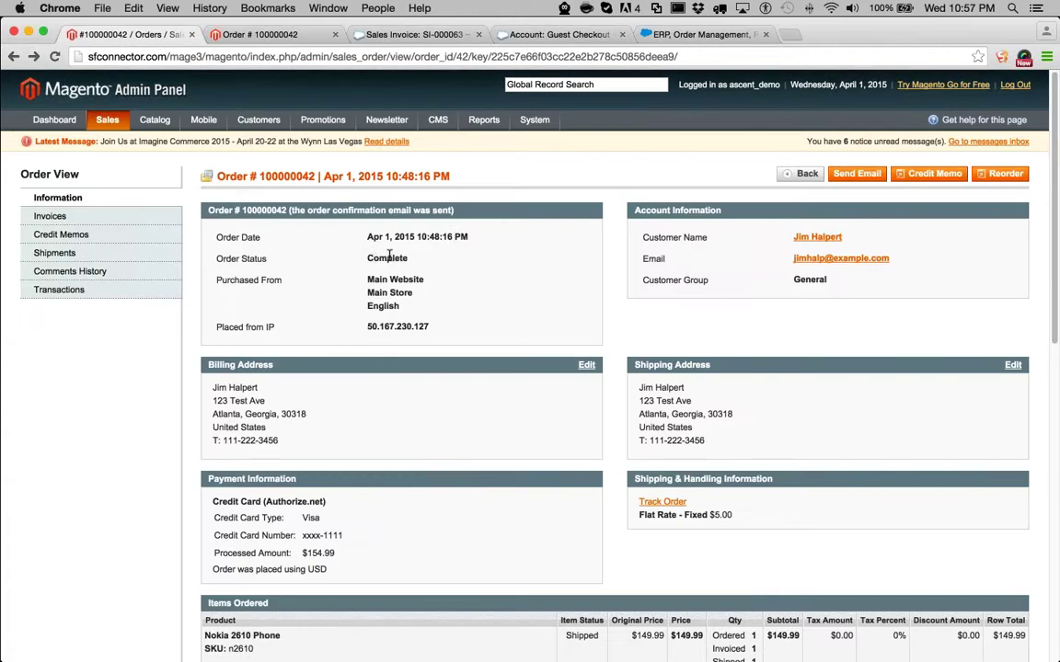
pyautogui.doubleClick(386, 258)
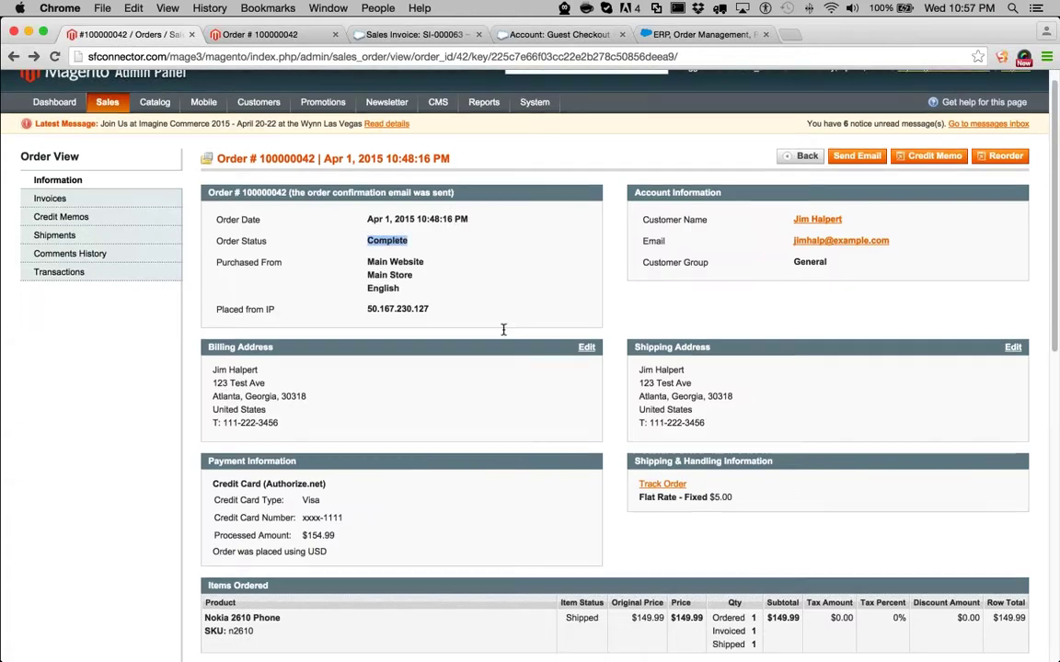
pyautogui.scroll(-3, 501, 332)
pyautogui.doubleClick(728, 549)
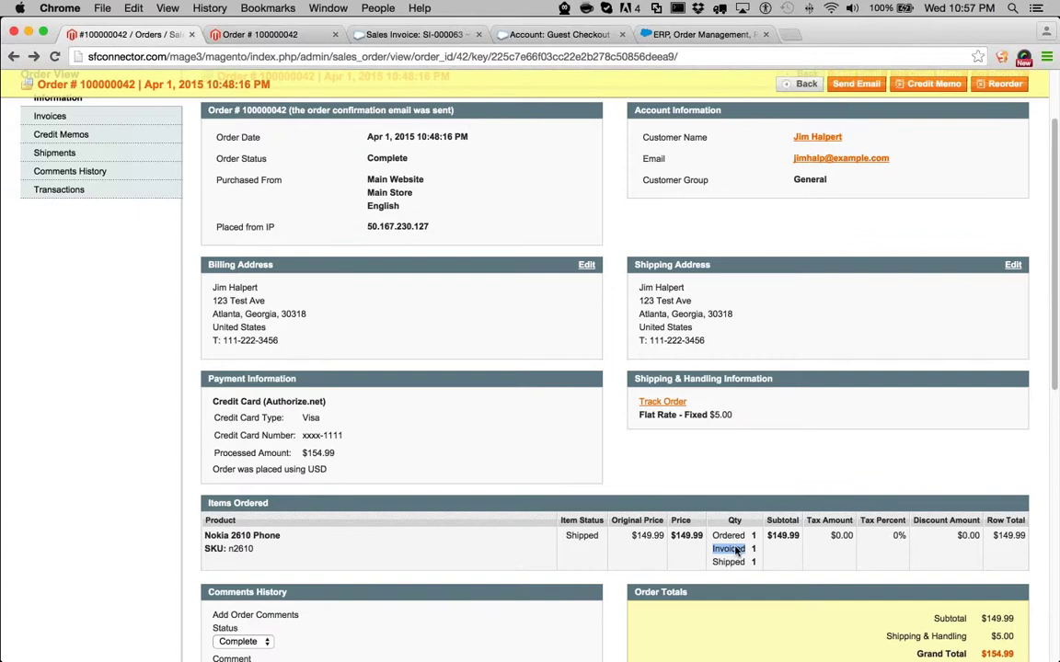
pyautogui.scroll(-3, 472, 469)
pyautogui.scroll(5, 471, 473)
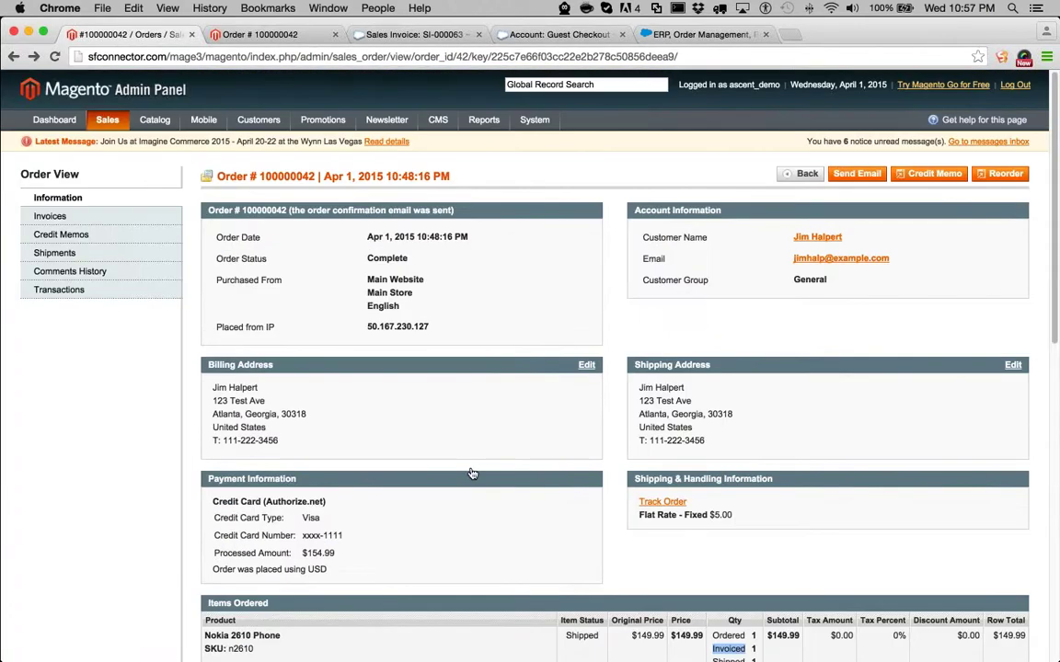
# Open the order's invoice in the Magento Admin Panel and review its details down to the end of the page.
pyautogui.click(121, 219)
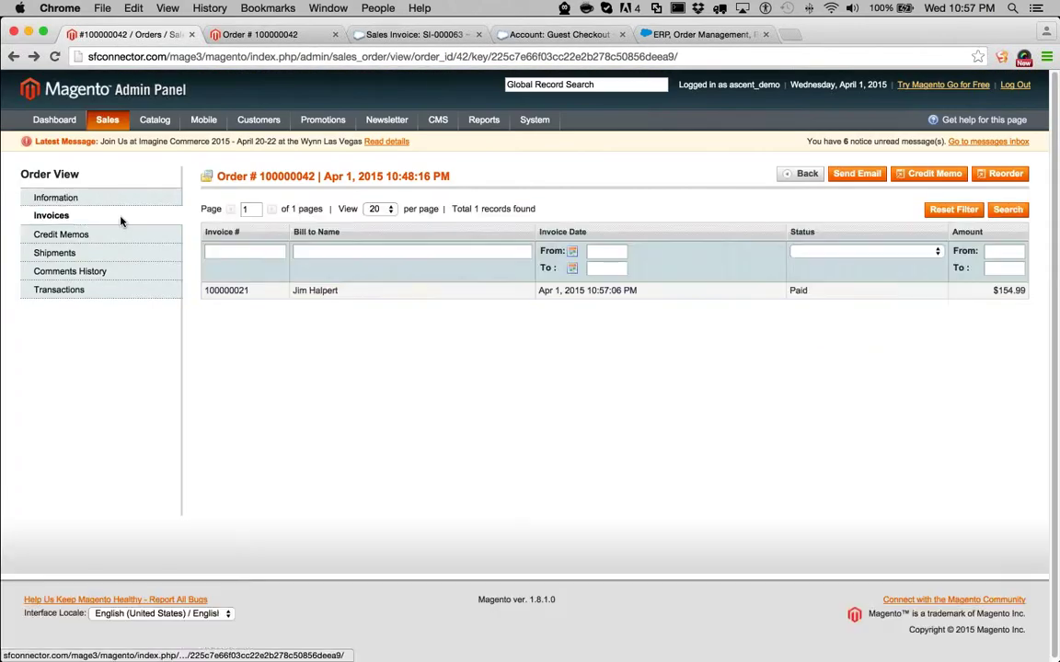
pyautogui.click(322, 290)
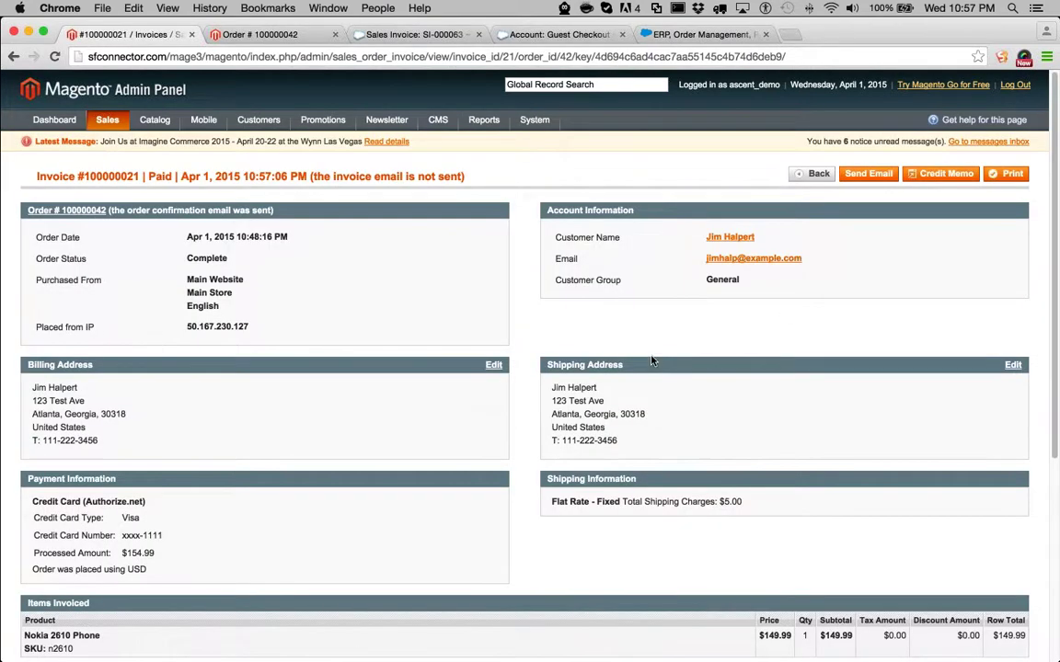
pyautogui.scroll(-5, 655, 362)
pyautogui.moveTo(218, 242); pyautogui.dragTo(27, 227)
pyautogui.click(211, 225)
pyautogui.scroll(5, 313, 280)
# Switch to the sales invoice in Salesforce, reload it, and check its Magento Invoice ID and Captured status.
pyautogui.click(401, 37)
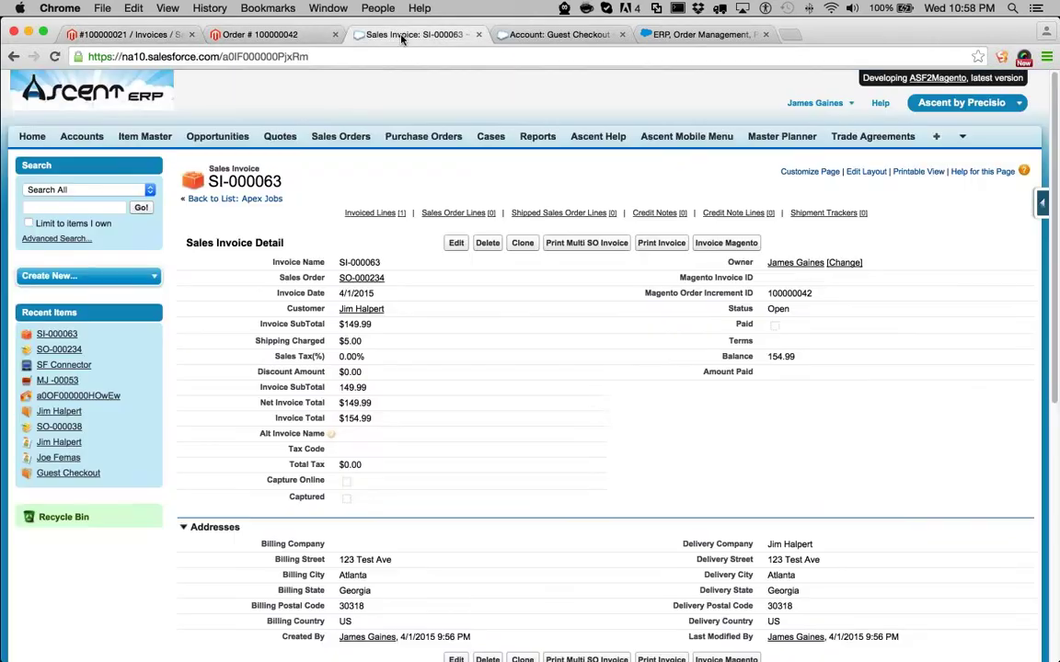
pyautogui.click(54, 56)
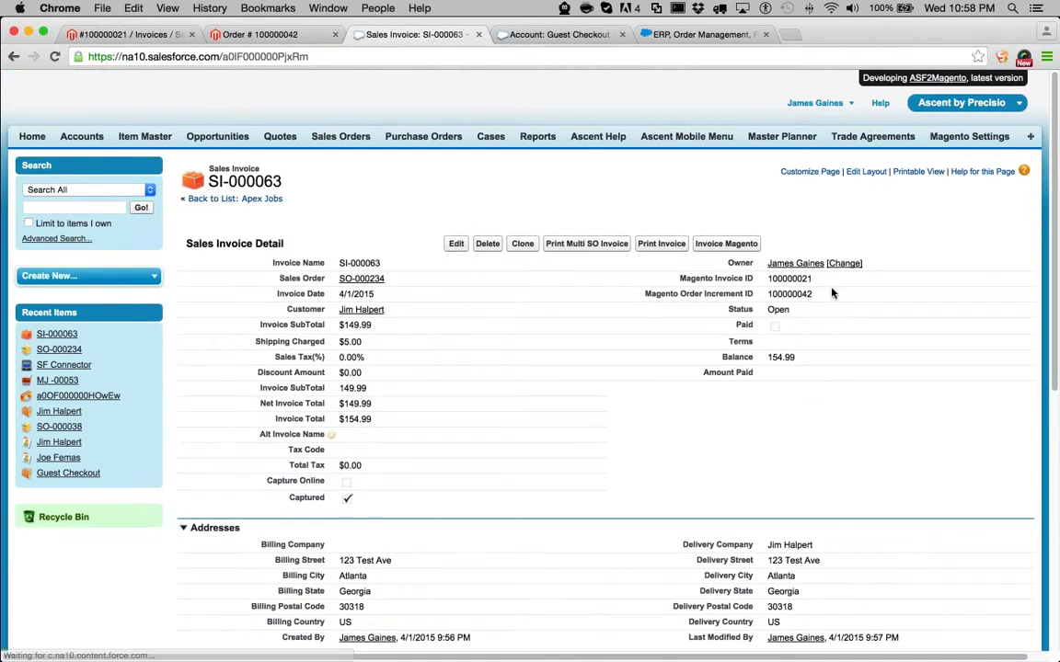
pyautogui.doubleClick(774, 278)
pyautogui.write('100000021')
pyautogui.moveTo(774, 278); pyautogui.dragTo(769, 278)
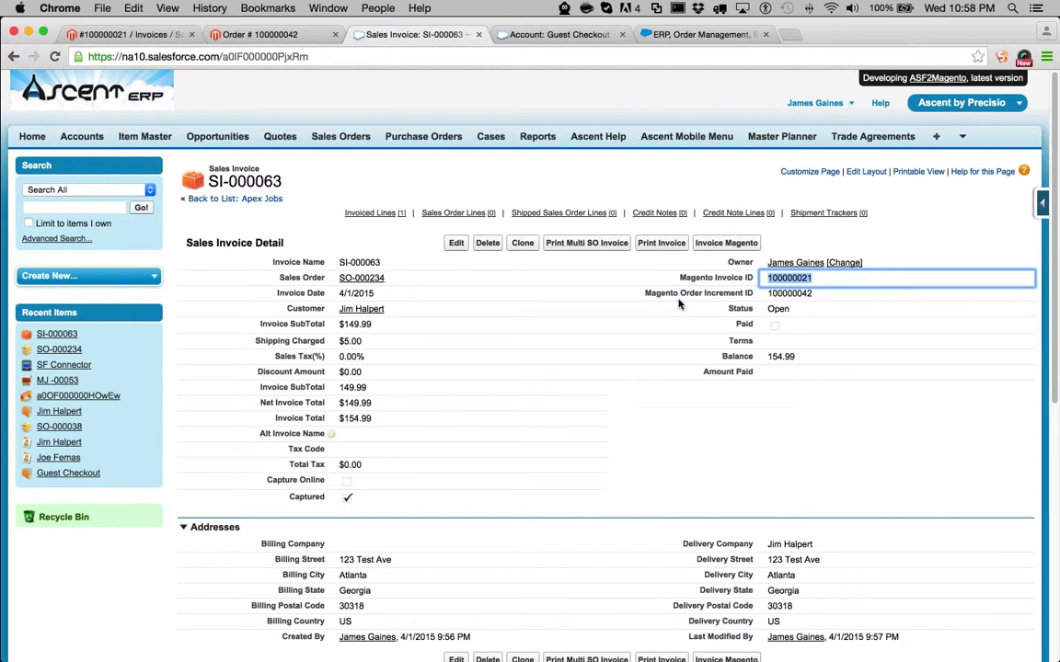
# Open the SF Connector record in Magento Settings to review its configuration and sync actions.
pyautogui.click(961, 137)
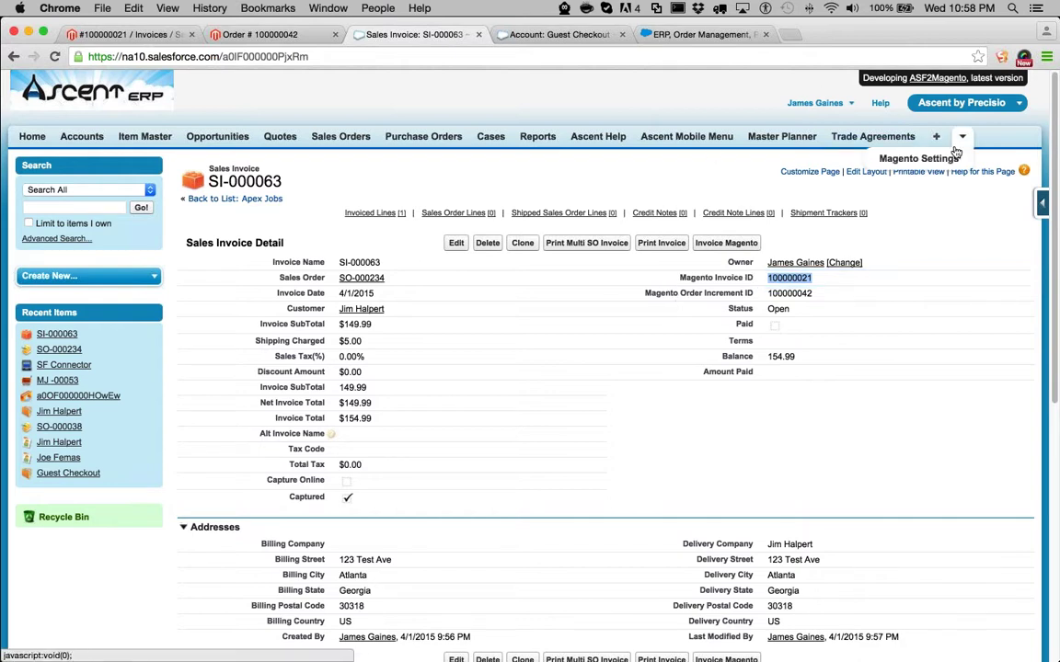
pyautogui.click(920, 158)
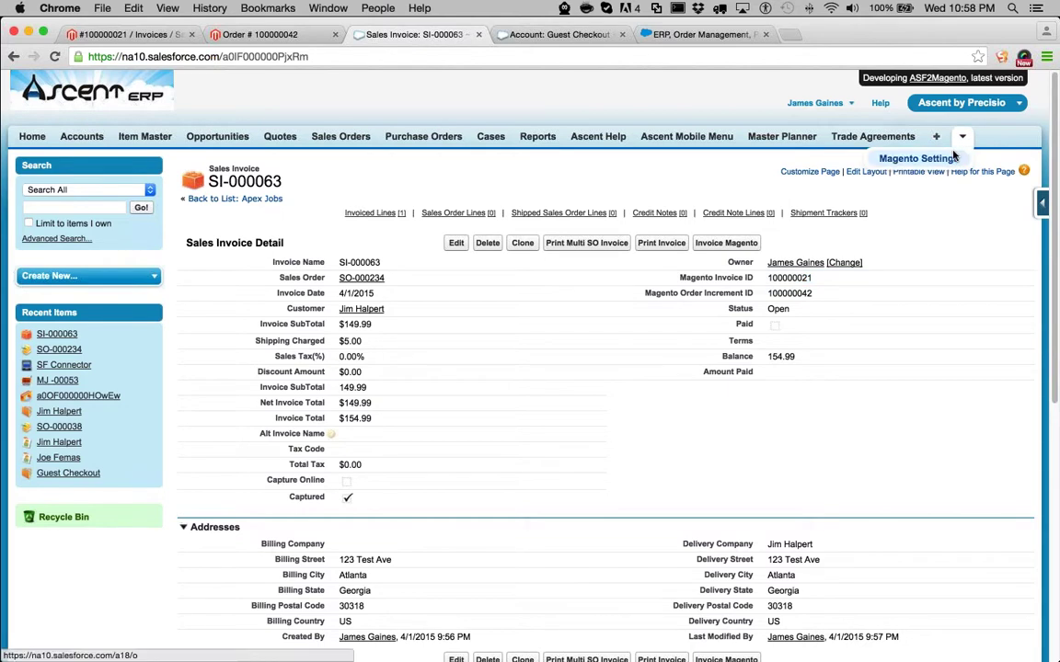
pyautogui.click(237, 292)
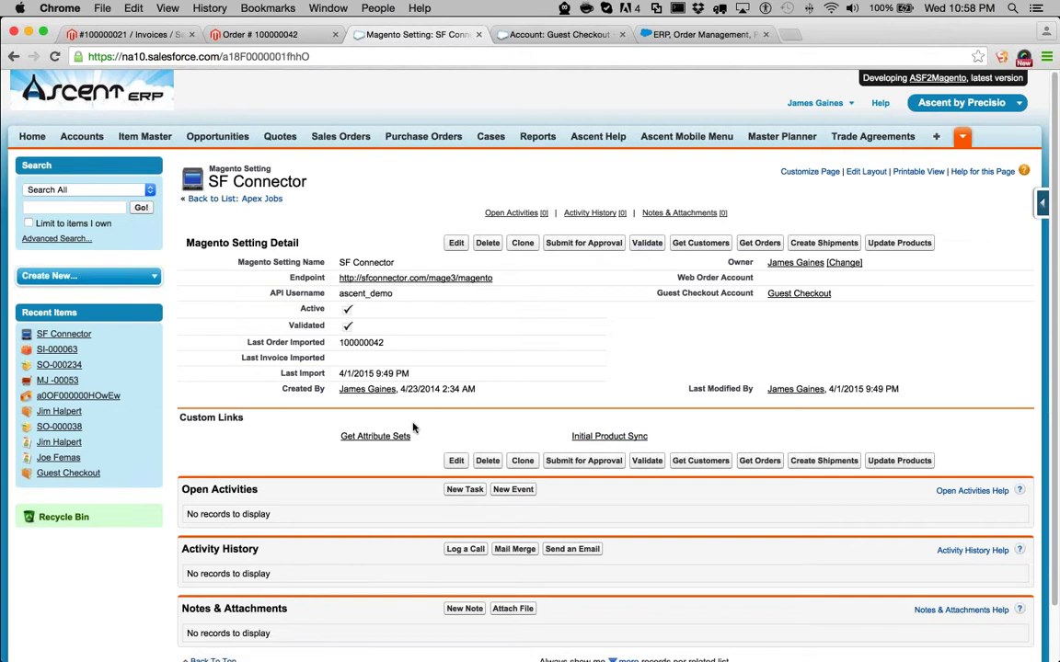
# Review item n2610 in the Item Master and return to the SF Connector Magento setting.
pyautogui.click(146, 137)
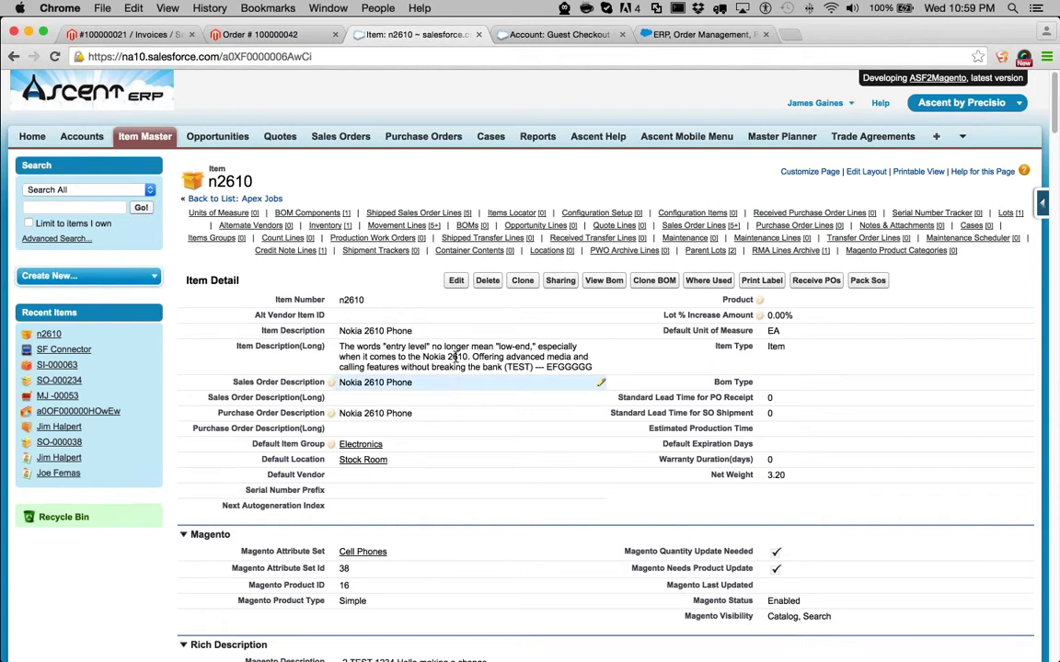
pyautogui.click(14, 56)
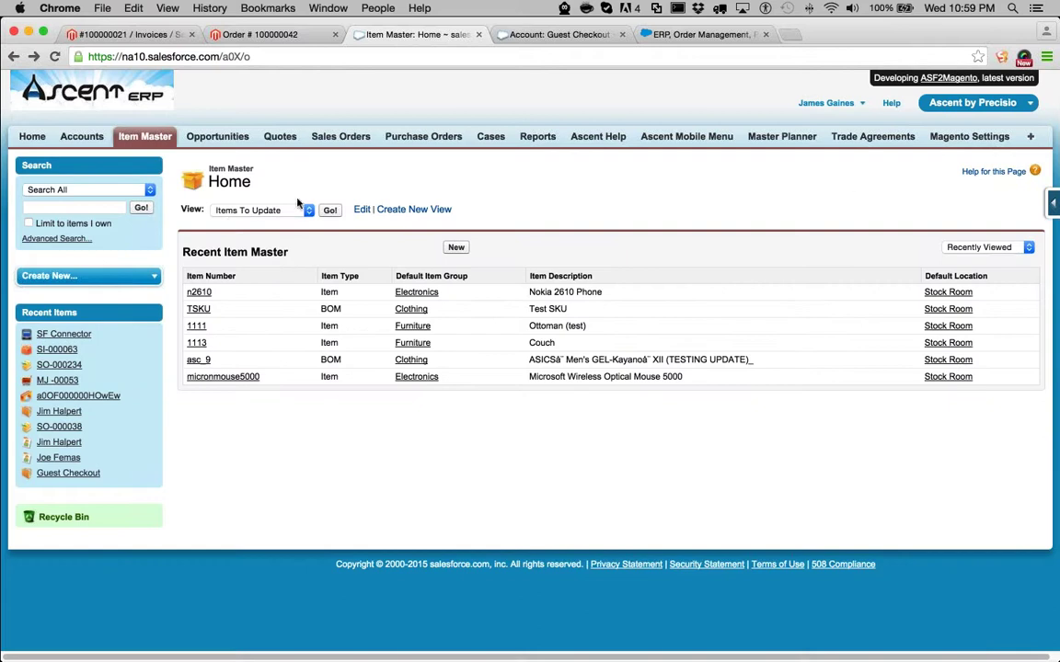
pyautogui.click(1004, 137)
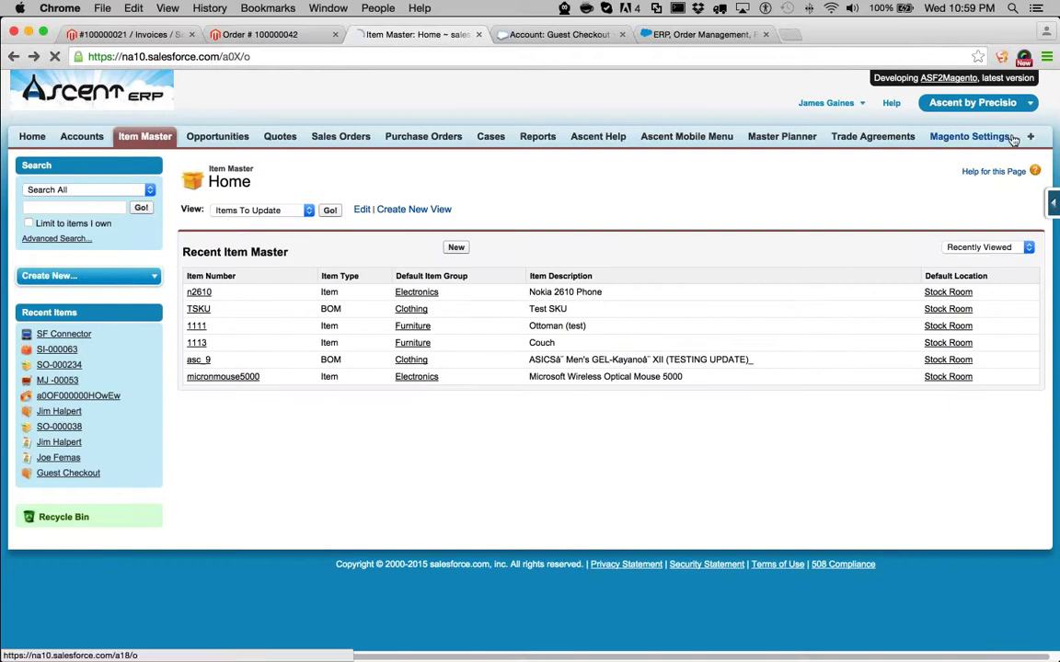
pyautogui.click(197, 292)
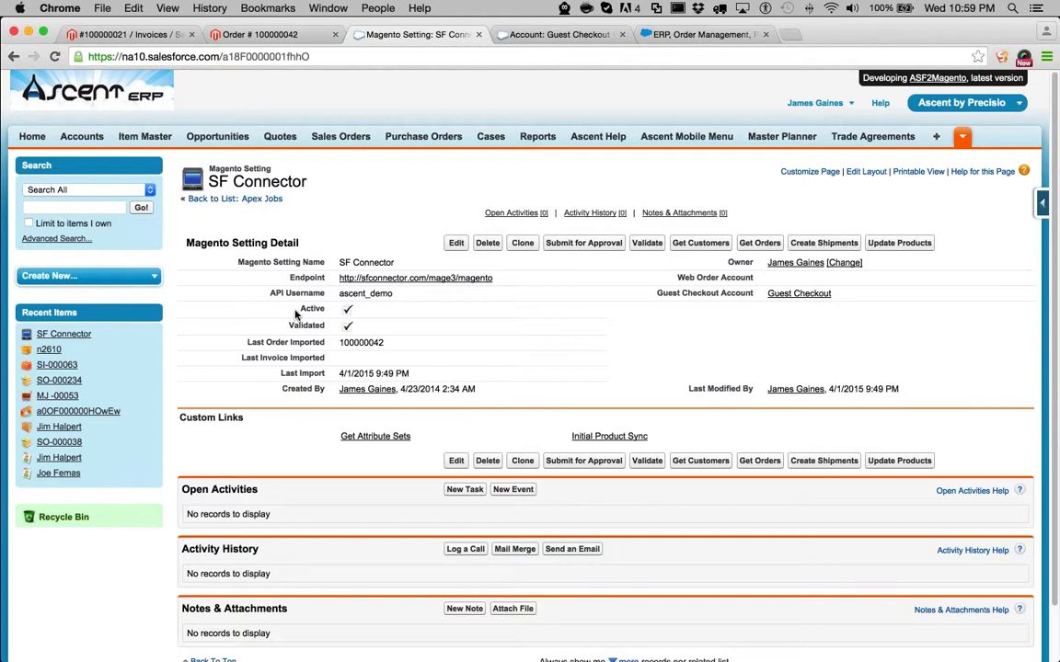
# Open the most recently viewed customer account, review its related records, and open its contact.
pyautogui.click(79, 136)
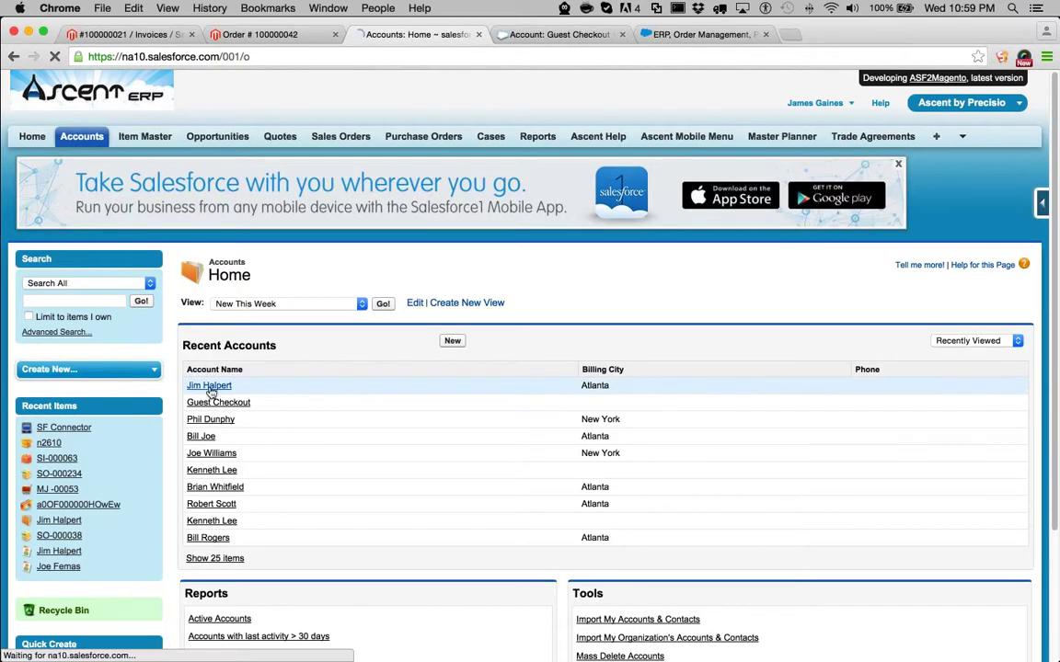
pyautogui.click(210, 387)
pyautogui.scroll(-5, 350, 402)
pyautogui.scroll(-1, 349, 402)
pyautogui.click(264, 564)
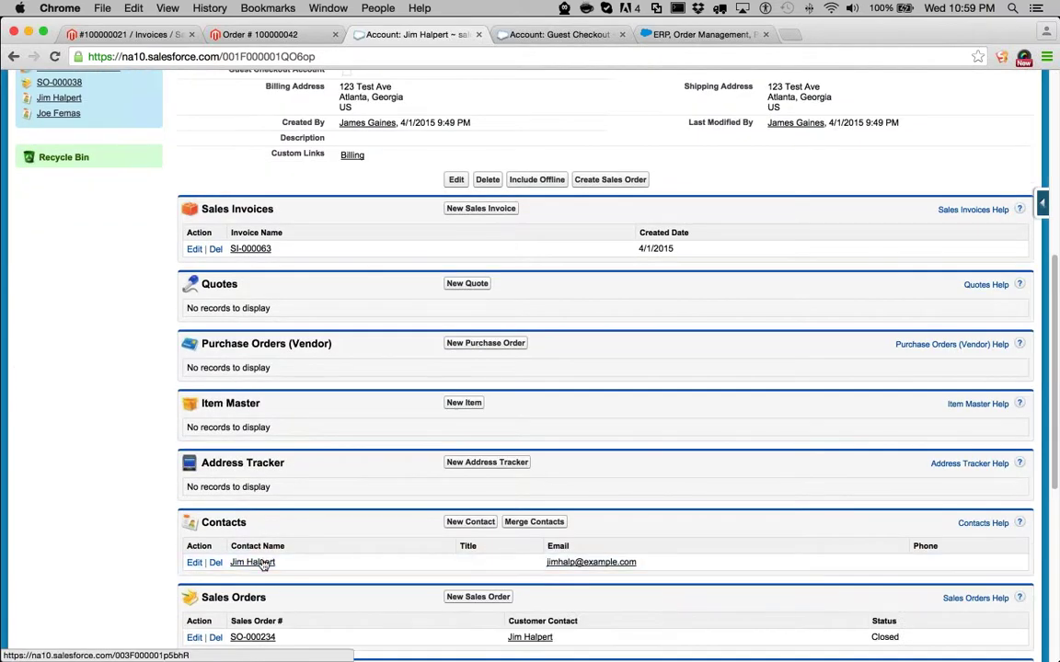